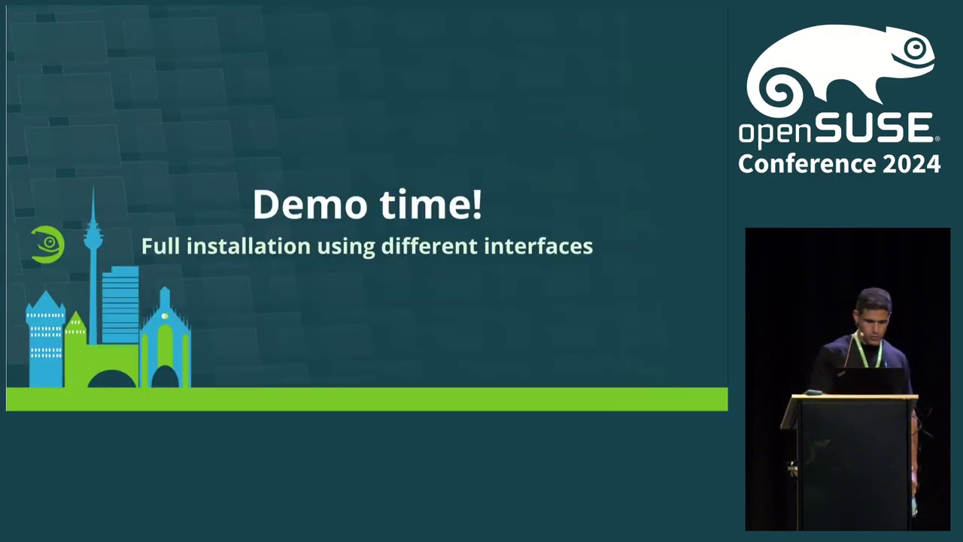
Switch from the slides to the oSC24-one on QEMU/KVM virtual machine window
key(alt+Tab)
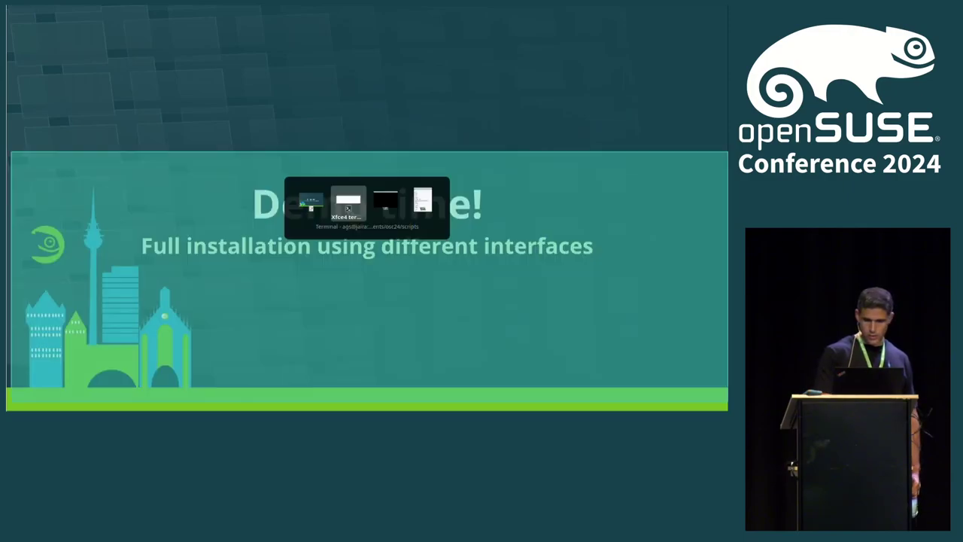
key(alt+Tab)
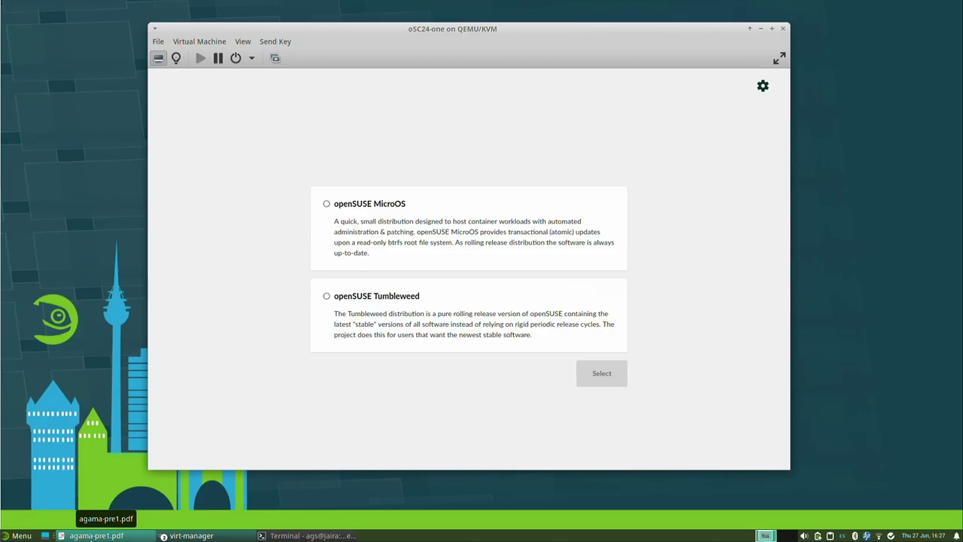
key(alt+Tab)
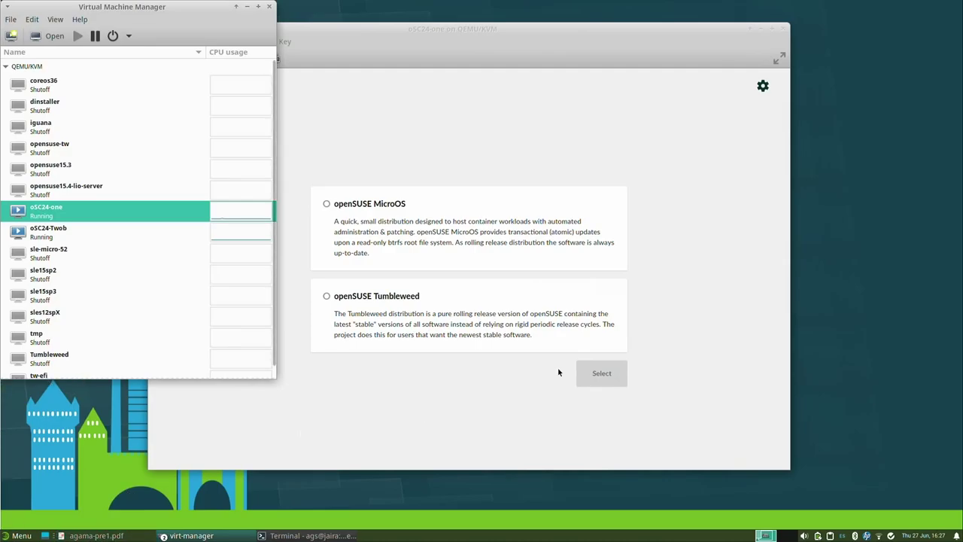
click(693, 226)
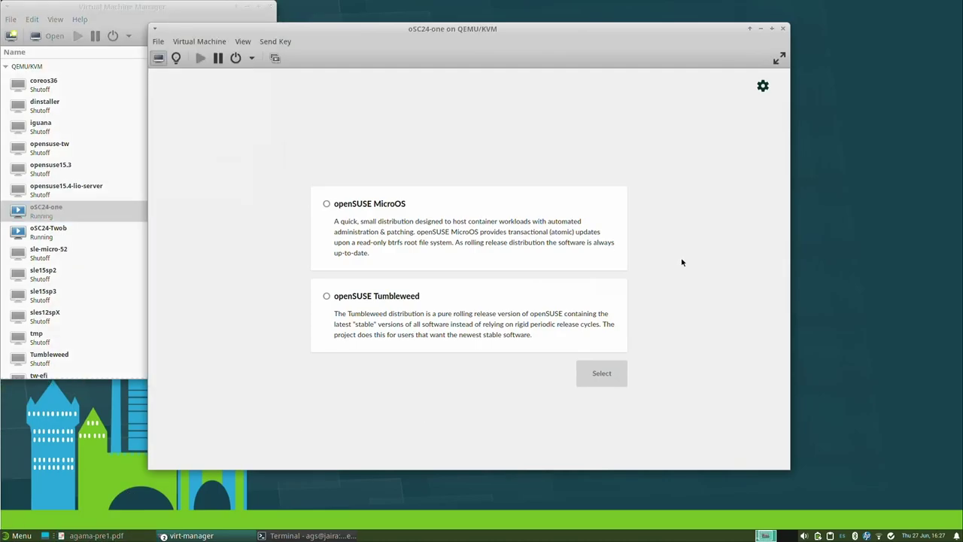
click(252, 9)
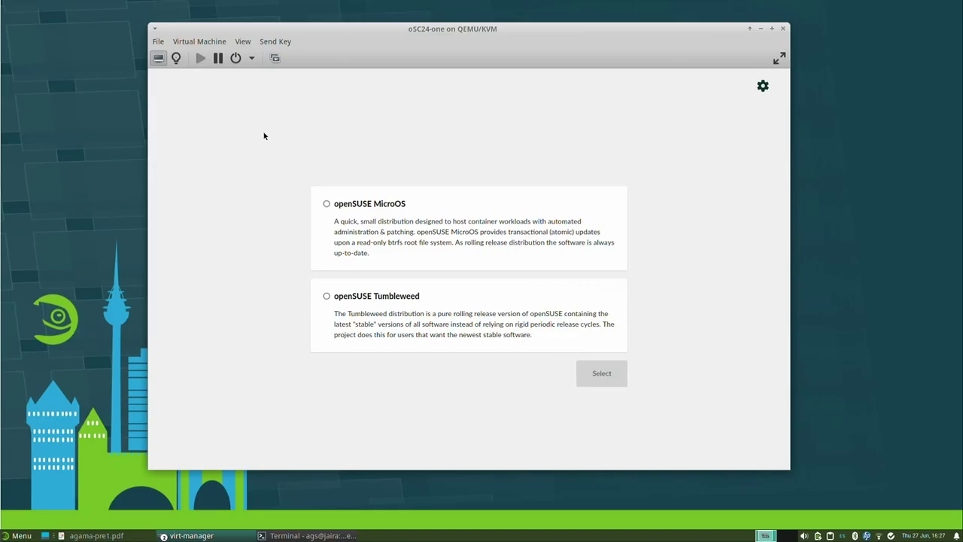
Pick openSUSE MicroOS as the product and confirm the selection
click(354, 208)
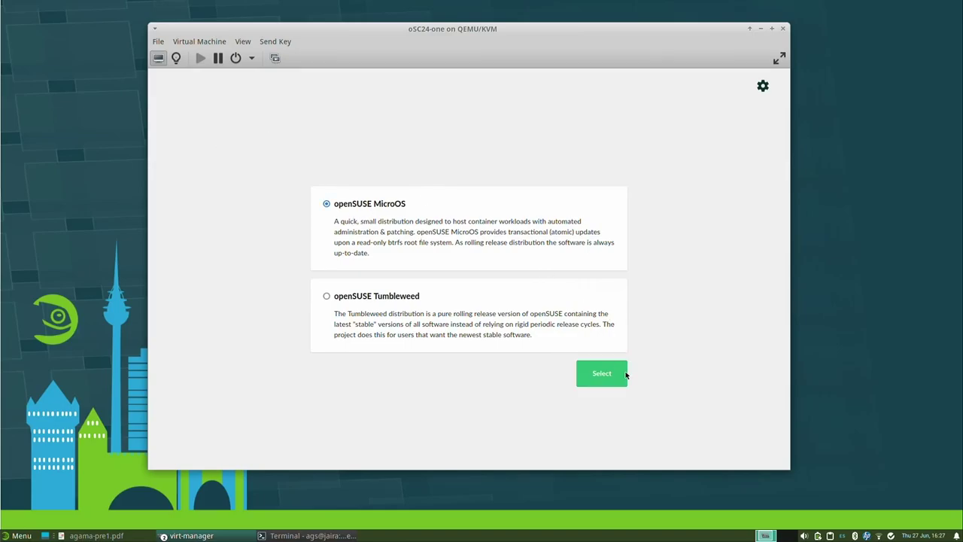
click(624, 373)
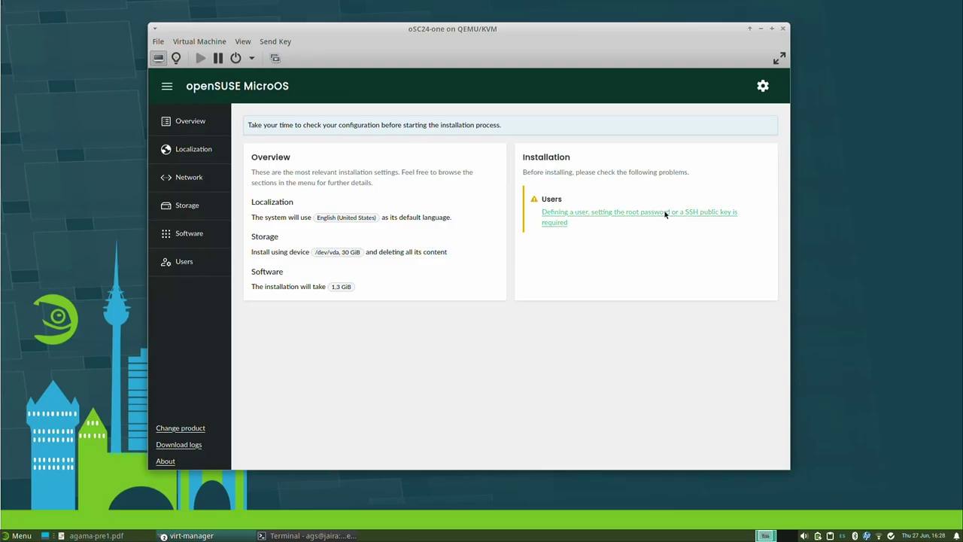
Follow the Users warning that a user, root password or SSH key is required
click(663, 212)
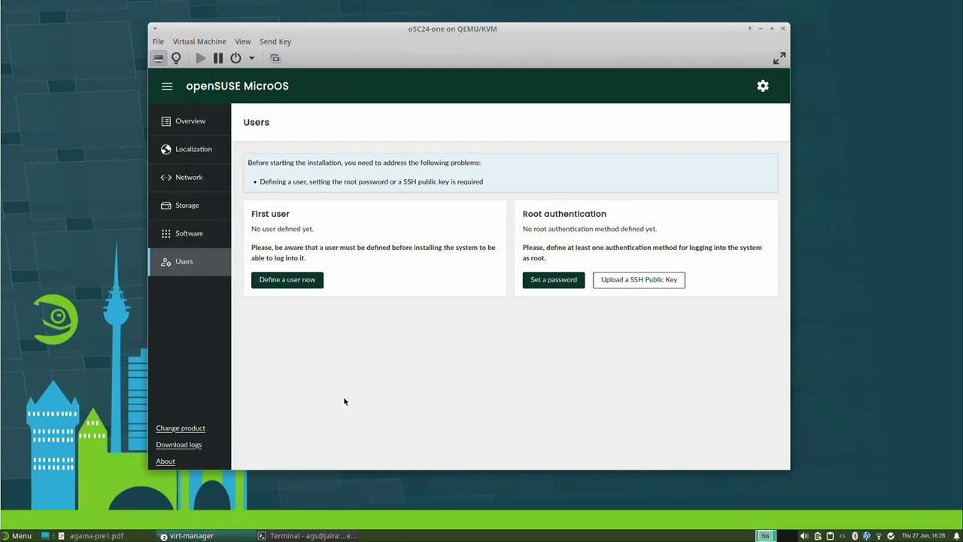
Enter the root password twice, check it in plain text, and confirm it
click(550, 285)
click(550, 285)
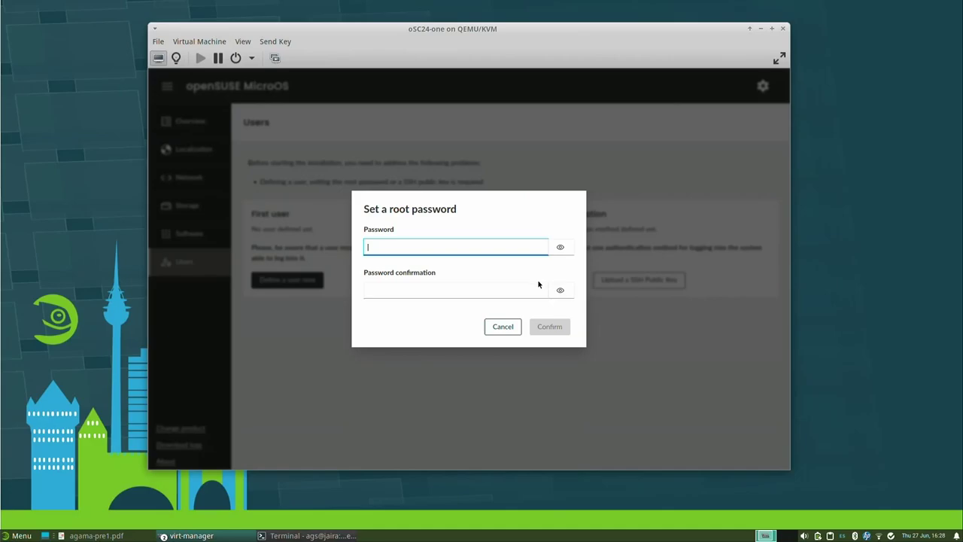
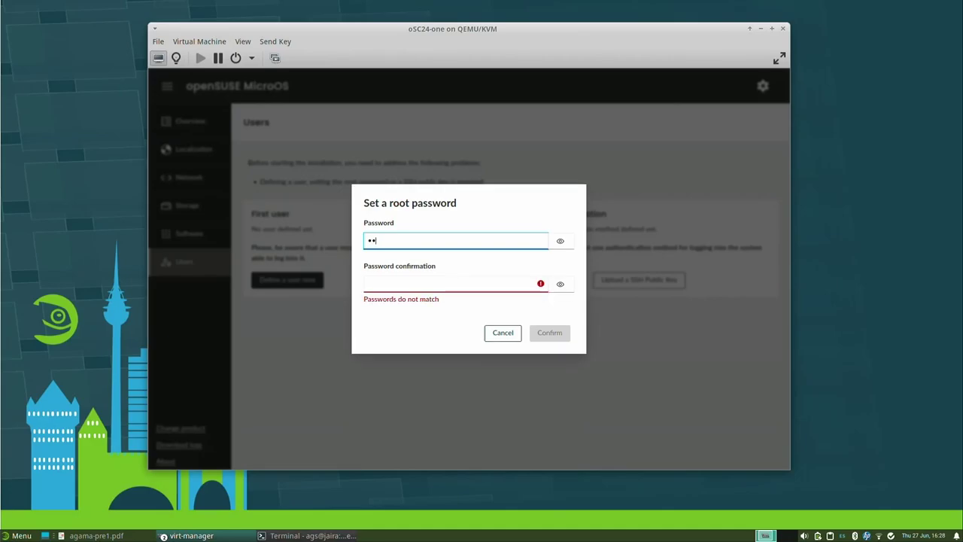
click(560, 241)
click(400, 281)
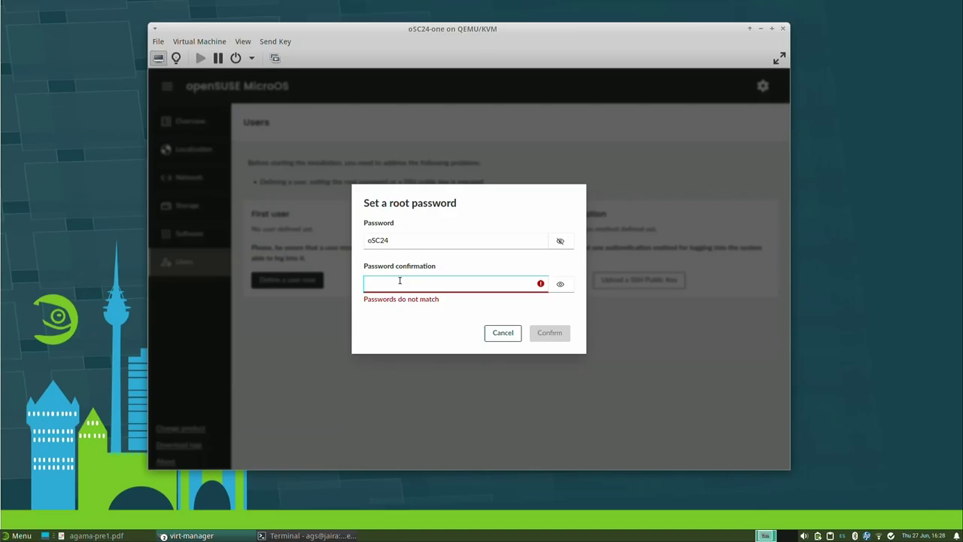
click(566, 331)
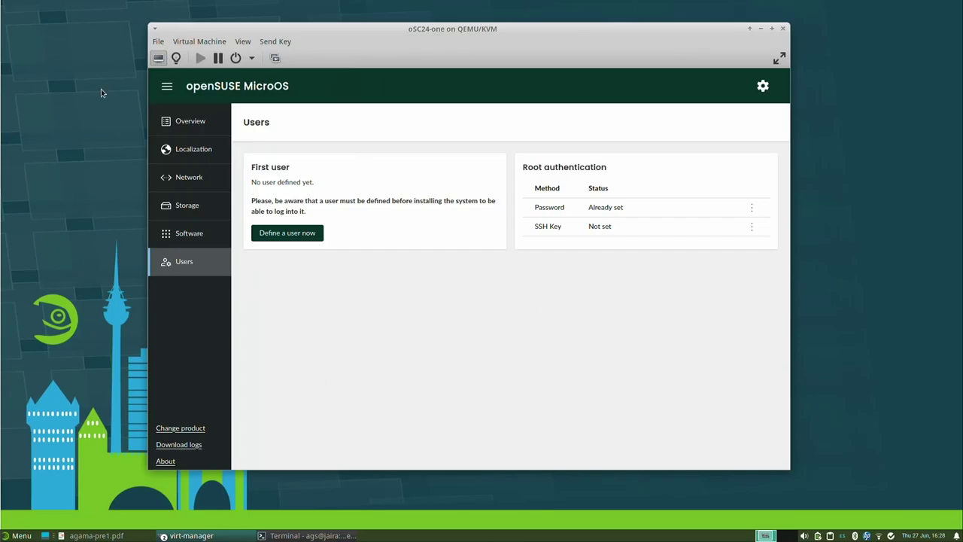
Go back to the overview, now ready to install MicroOS on /dev/vda (30 GiB)
click(156, 133)
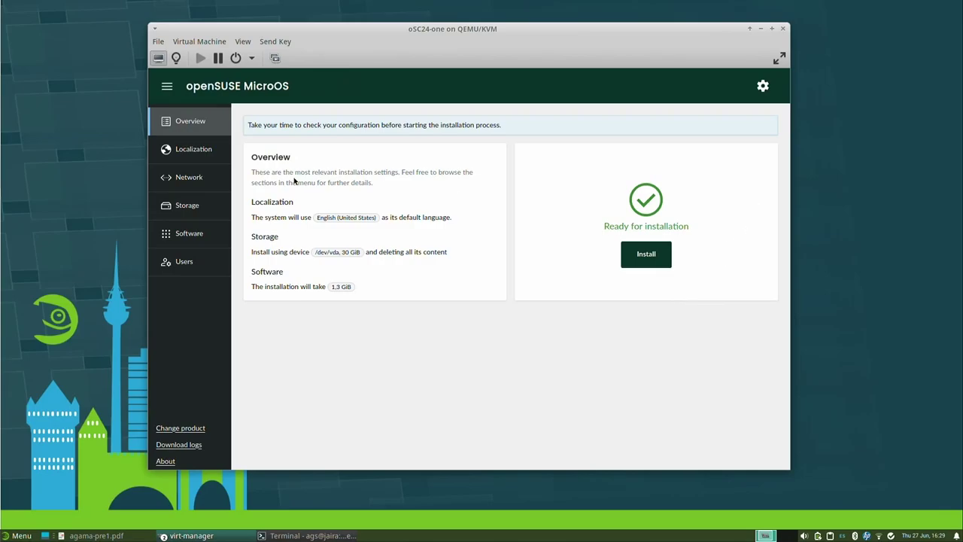
Review the Localization and Network pages, then view the Storage page's /dev/vda layout
click(177, 147)
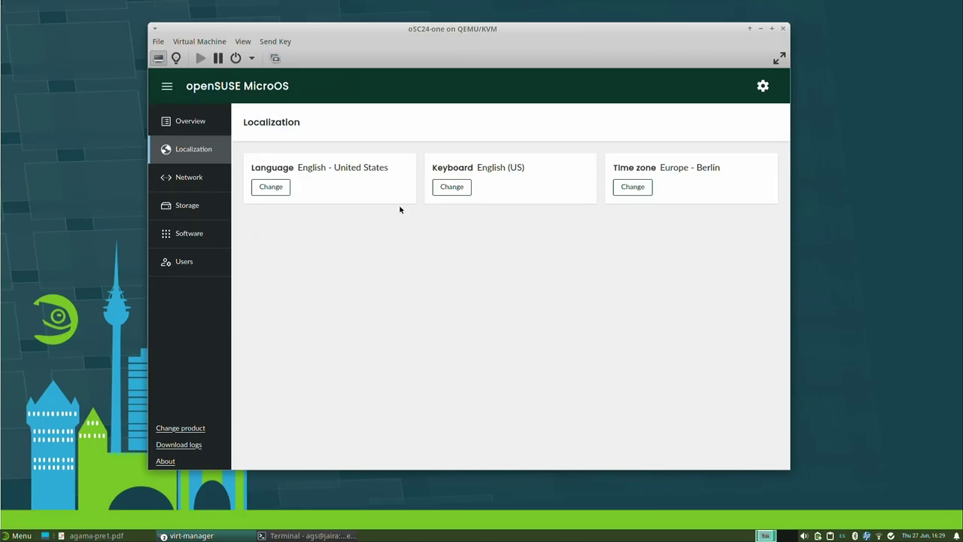
click(179, 181)
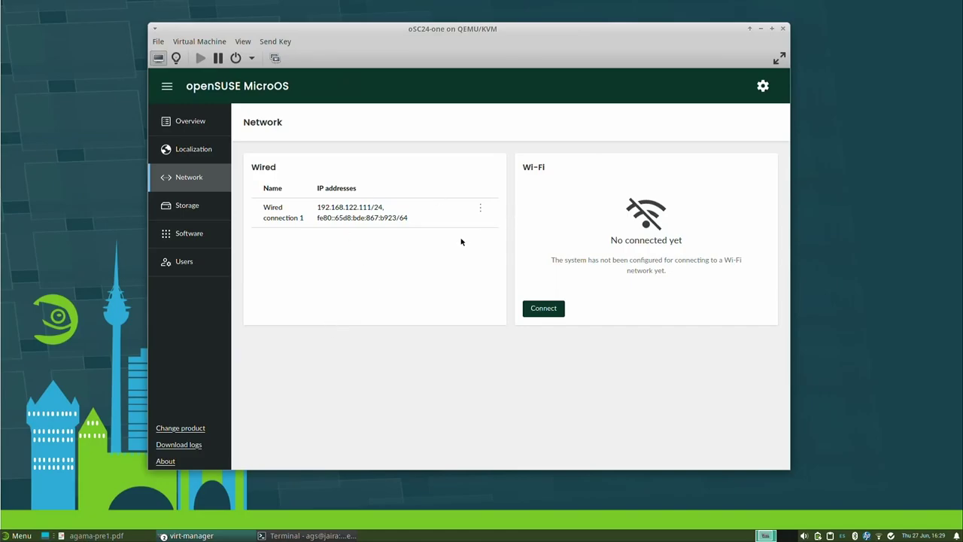
click(206, 208)
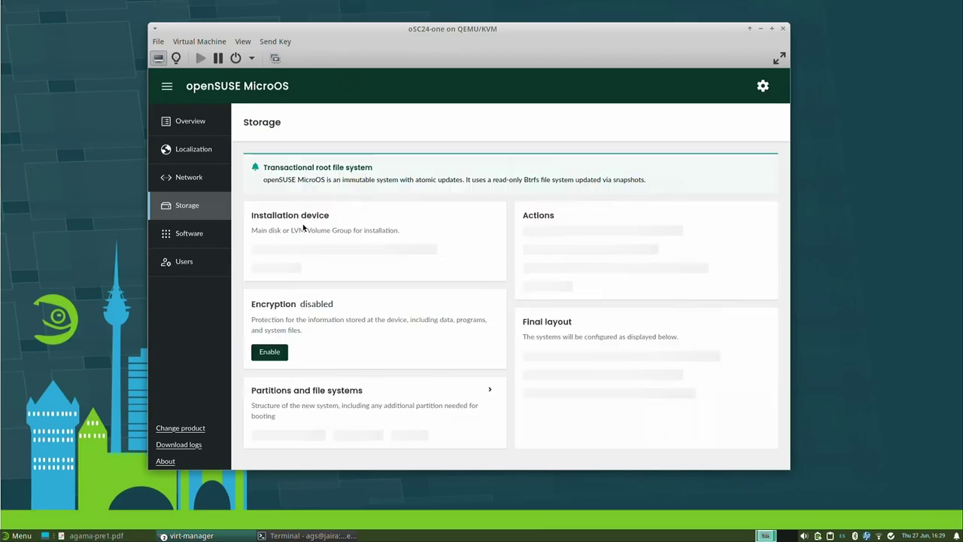
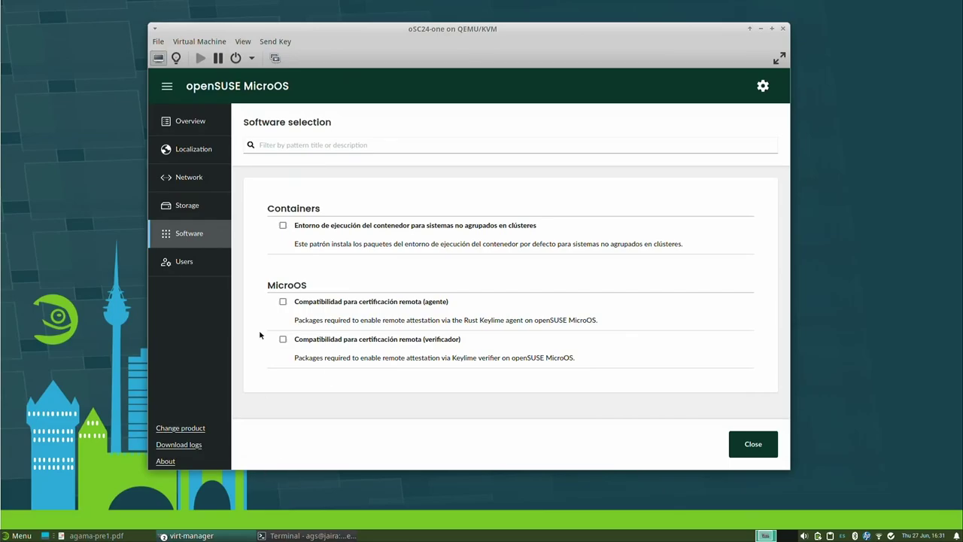
Add the Containers runtime and Remote attestation (agent) patterns, bringing software to 1.4 GiB
click(282, 226)
click(283, 302)
click(738, 443)
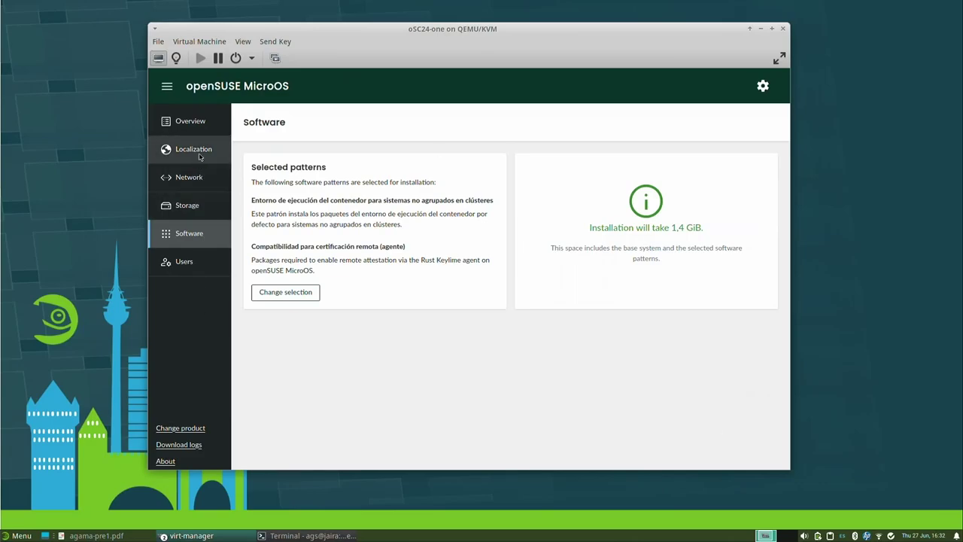
click(207, 128)
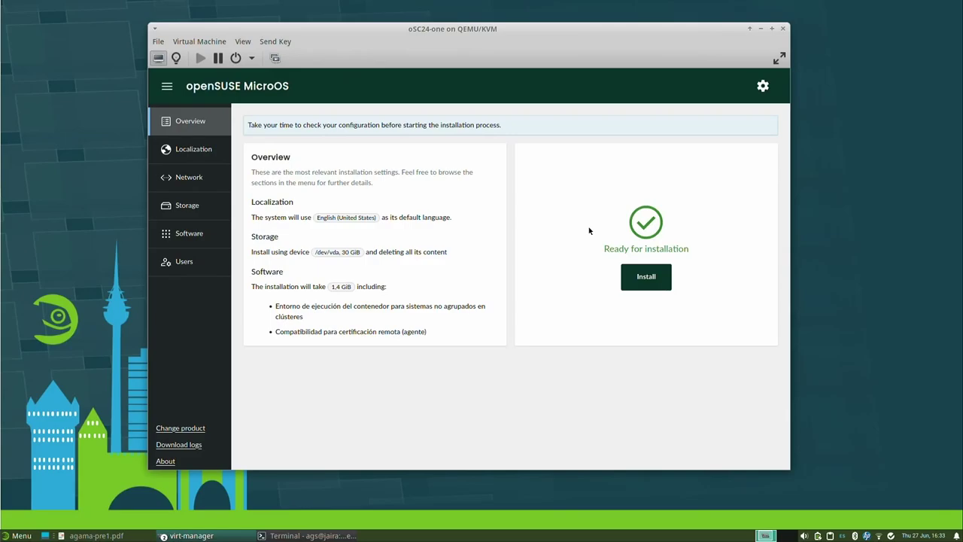
click(3, 532)
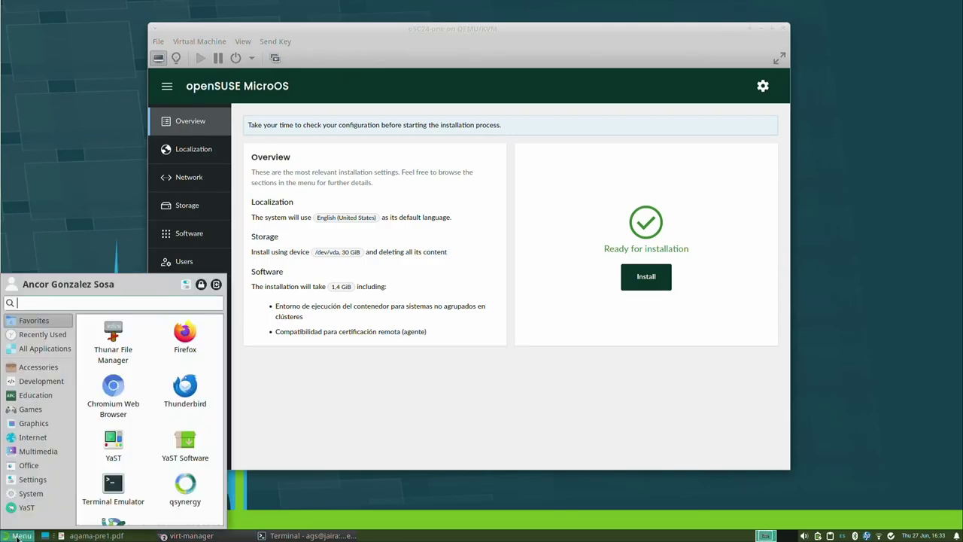
click(186, 338)
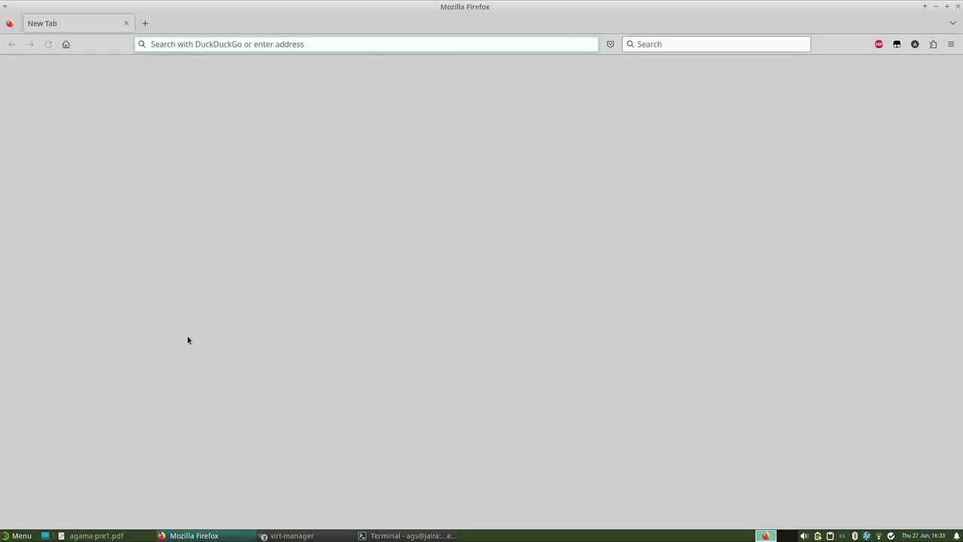
text(agama)
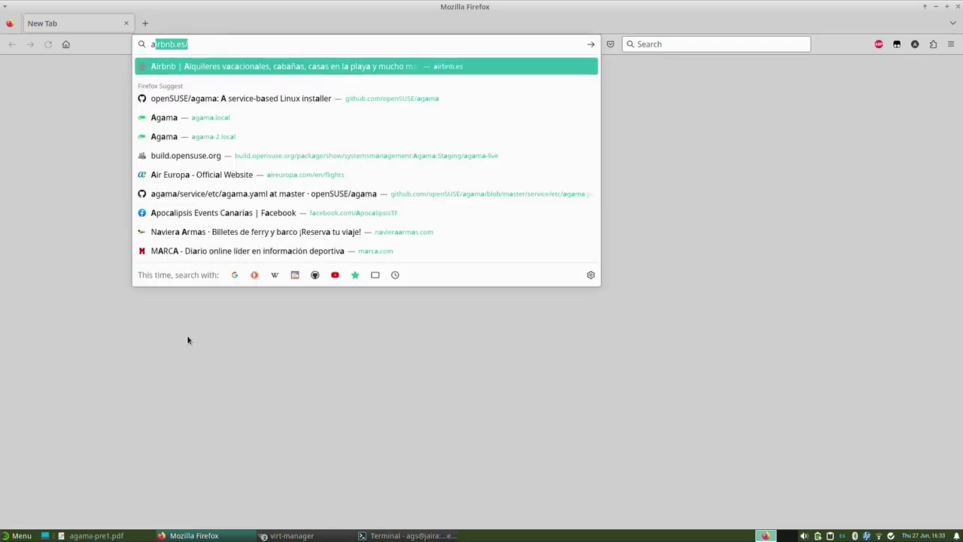
key(Down)
key(Down)
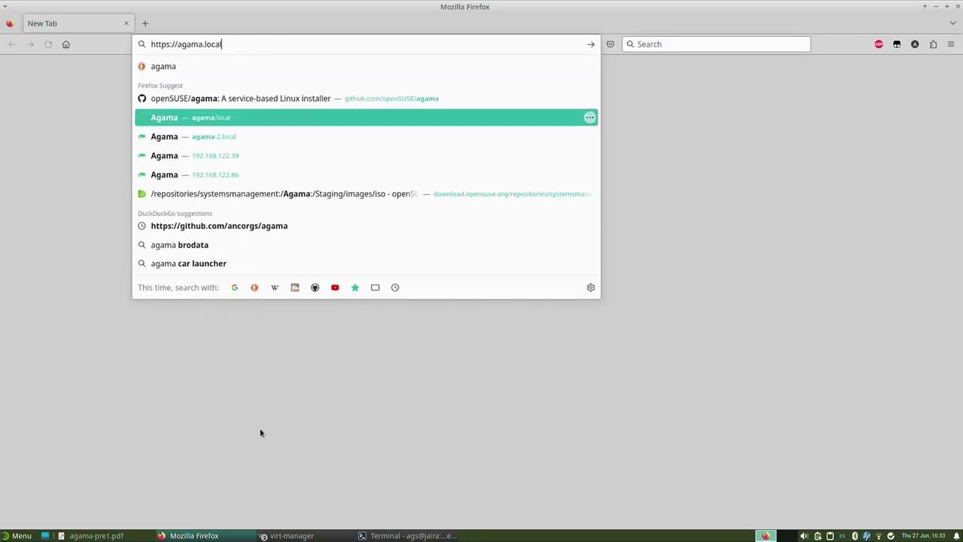
key(Return)
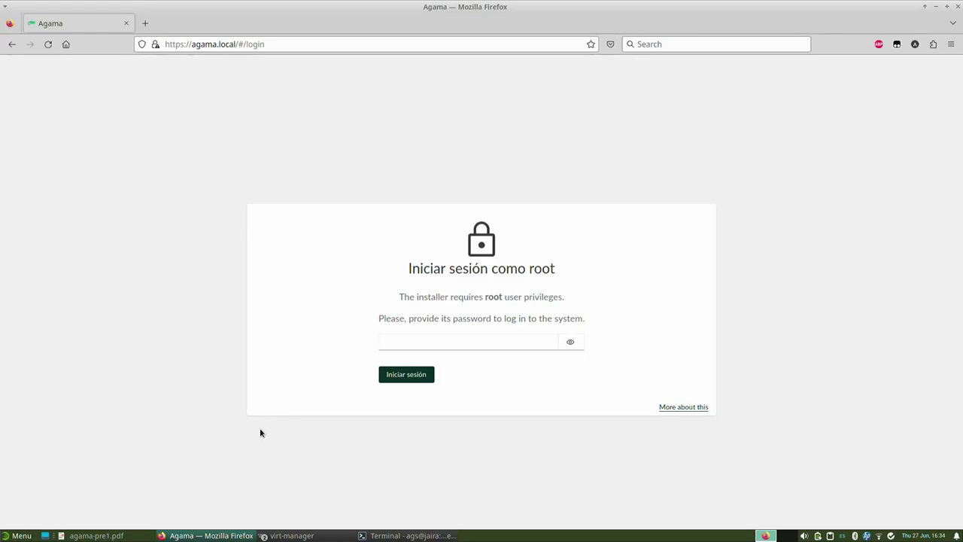
Log in to the Agama web interface with the root password
click(439, 348)
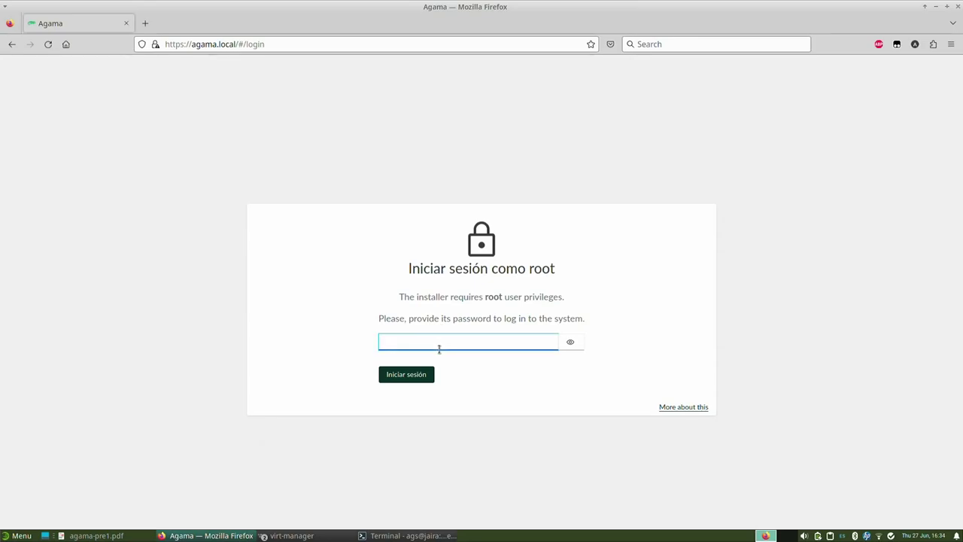
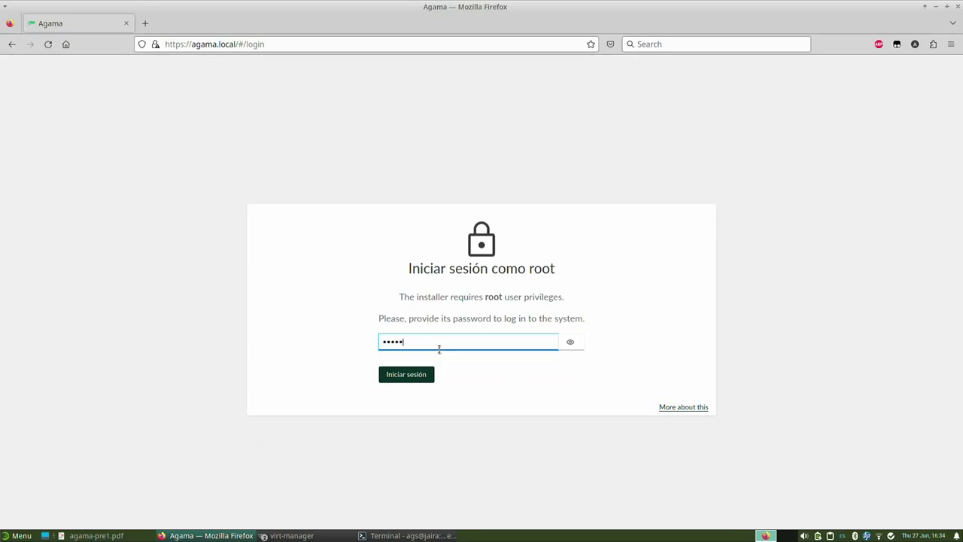
key(Return)
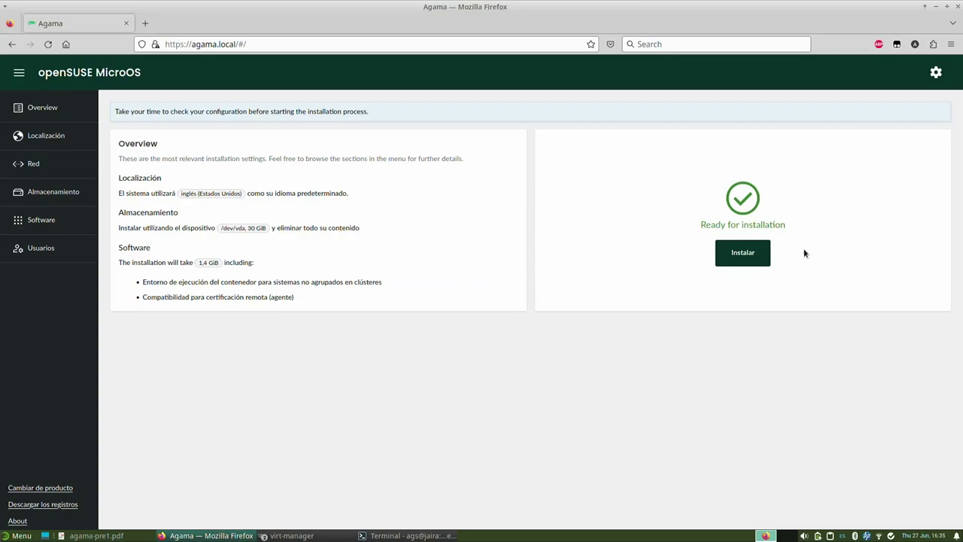
Switch the Agama browser interface from Español to English, then bring the VM window forward
click(934, 73)
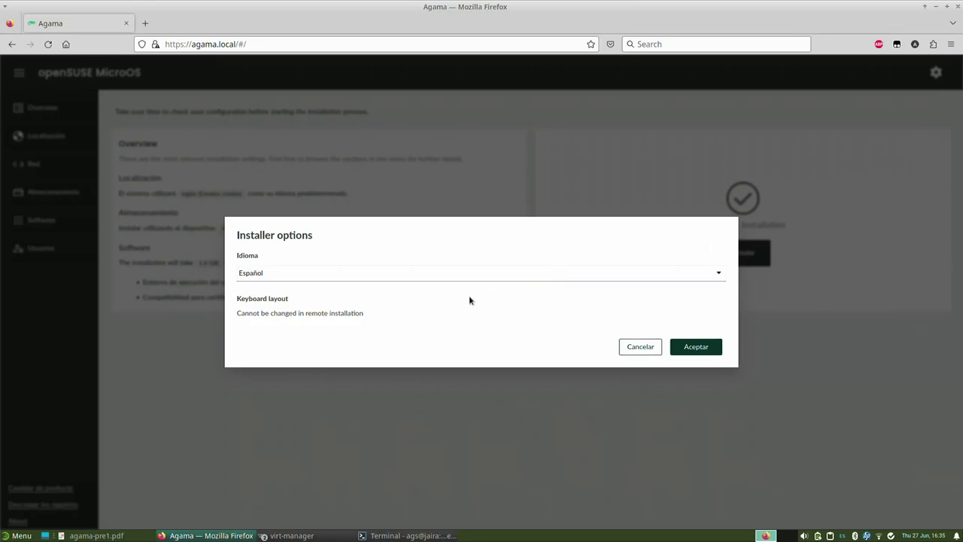
click(449, 278)
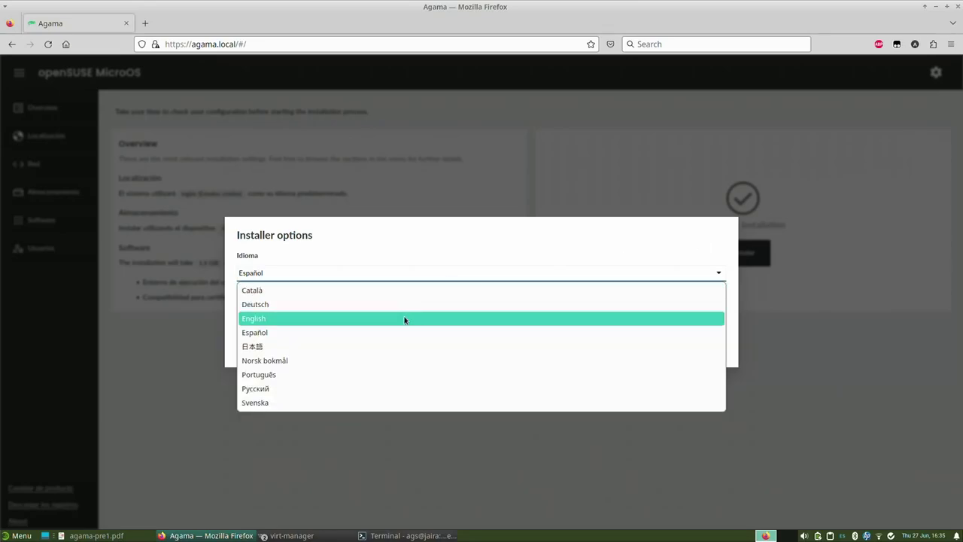
click(404, 319)
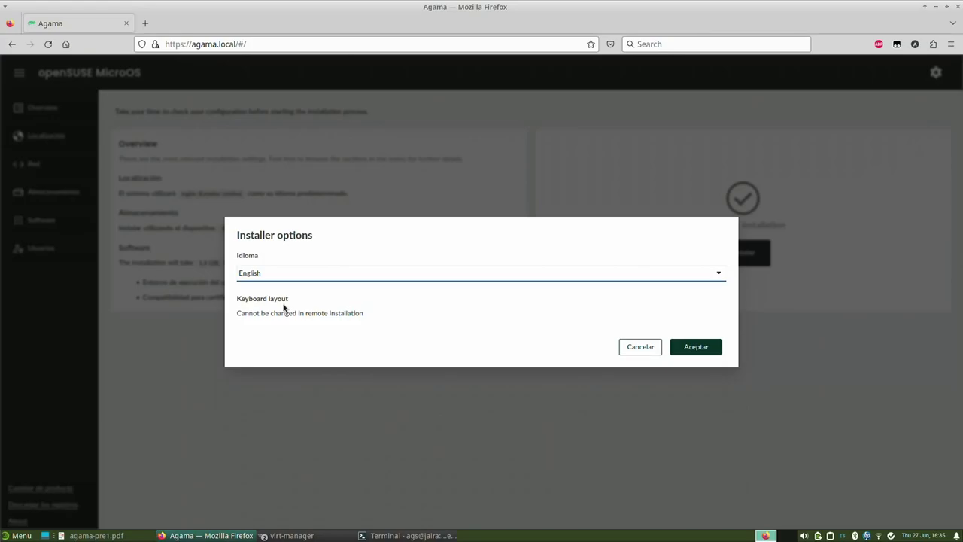
click(682, 348)
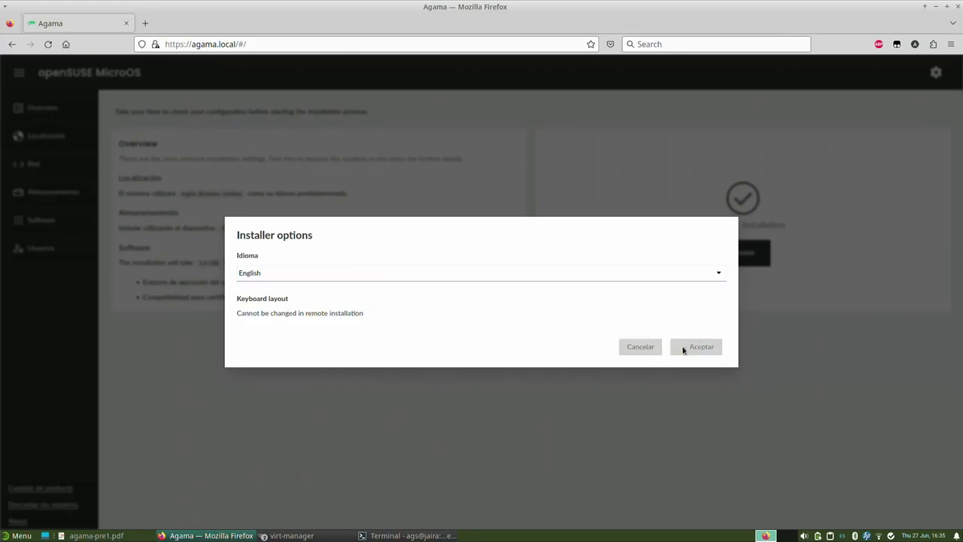
key(alt+Tab)
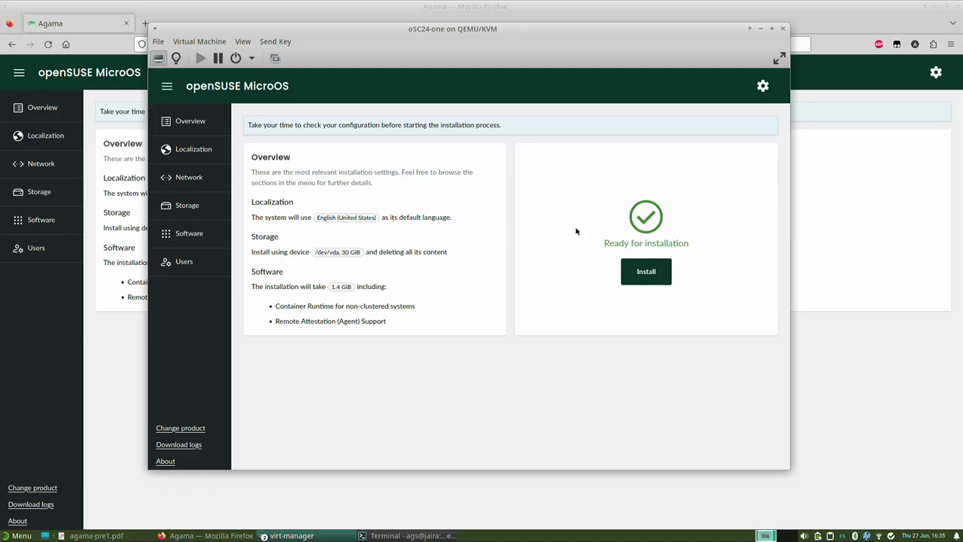
Check the VM installer's options without changing anything, then return to Firefox
click(763, 86)
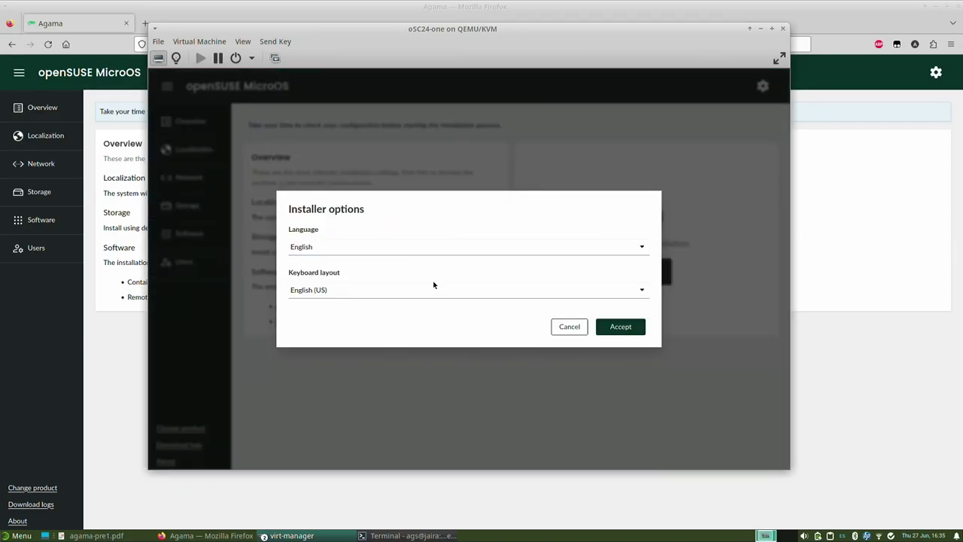
click(577, 328)
click(584, 5)
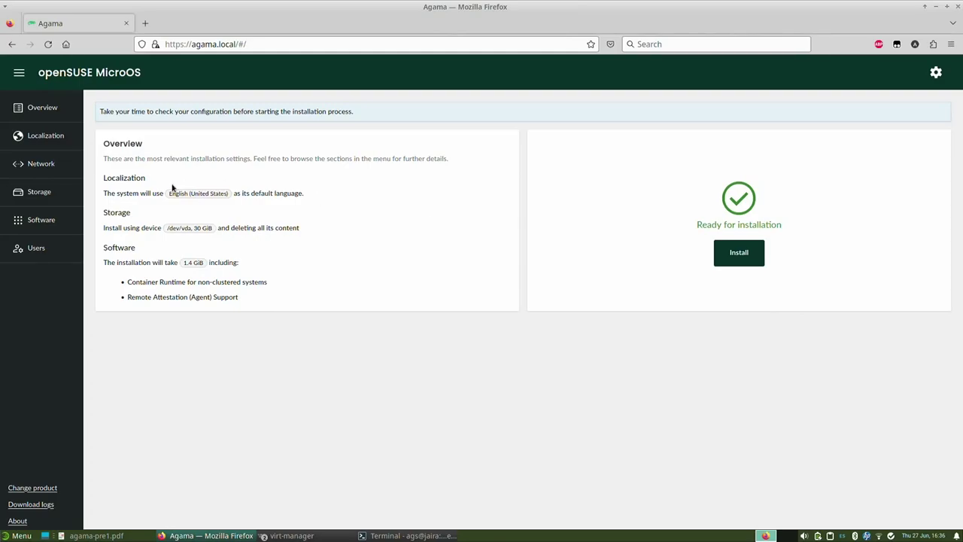
Show Agama's Storage page in a 392x860 mobile-sized responsive preview
click(54, 139)
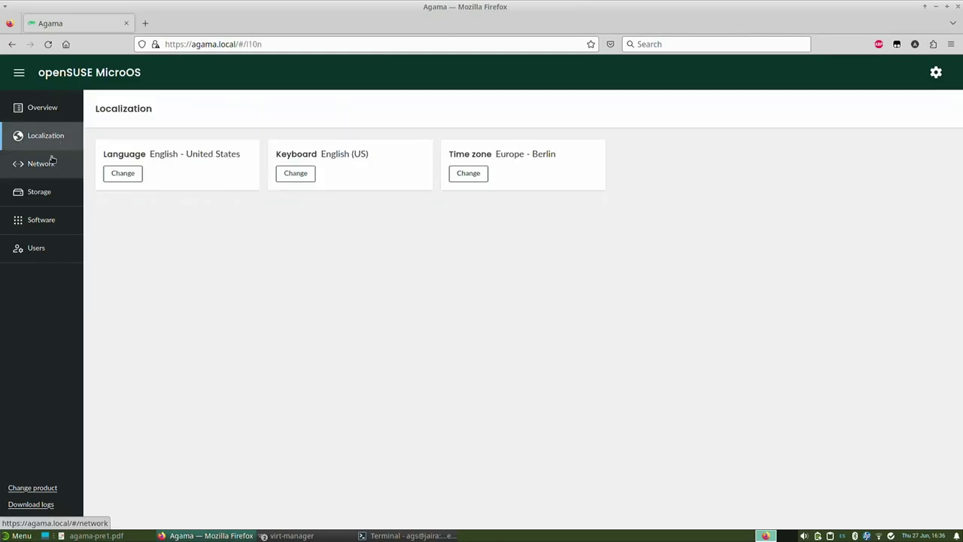
click(45, 191)
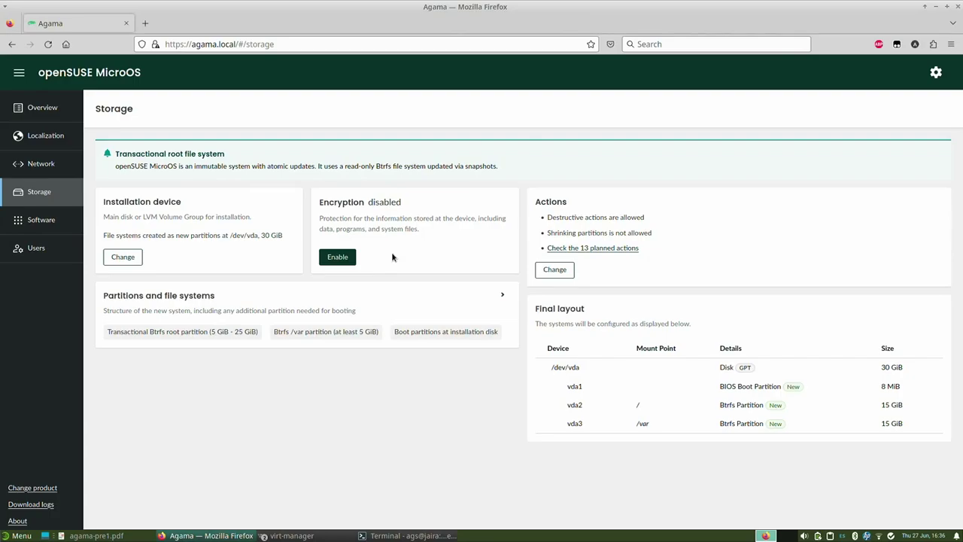
key(ctrl+shift+m)
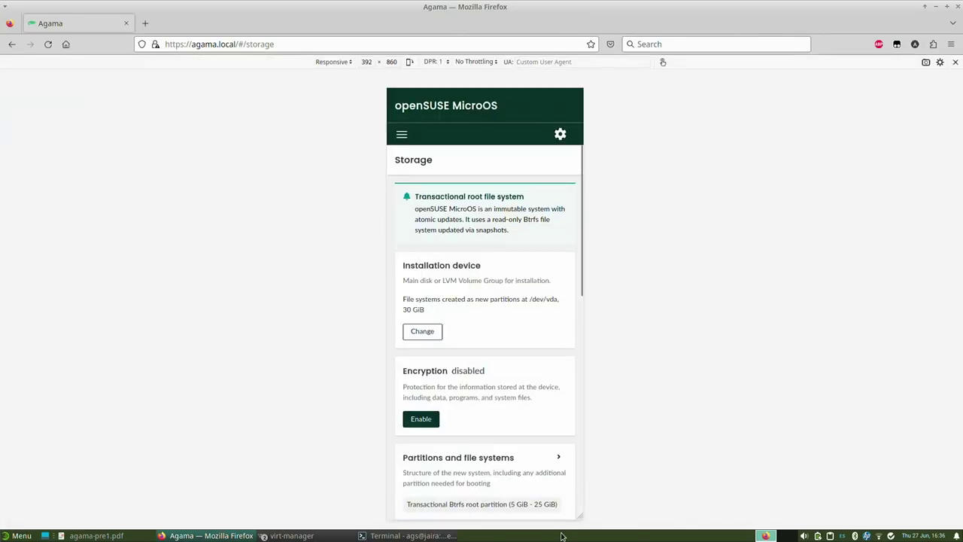
Preview the Storage page as a landscape iPad and try its side navigation menu
drag(579, 517, 753, 449)
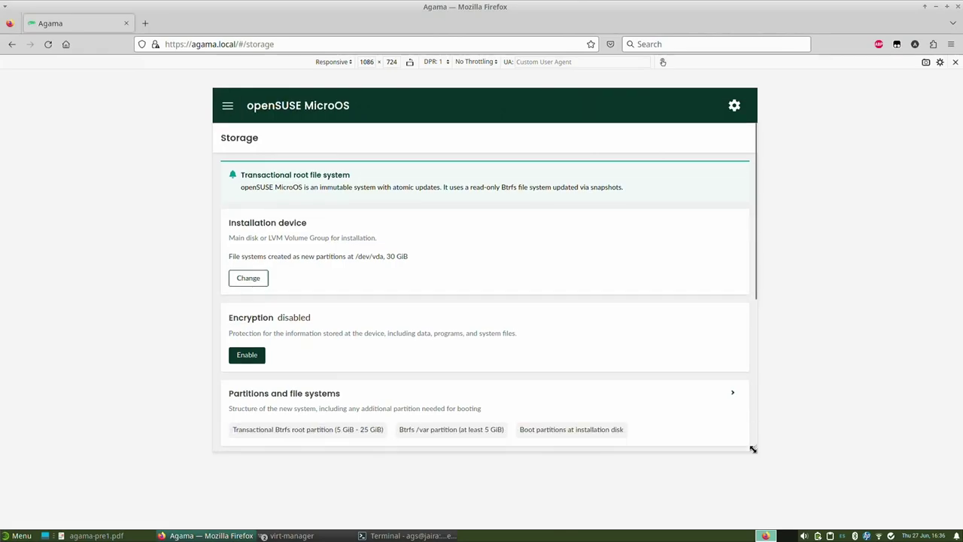
click(343, 63)
click(358, 168)
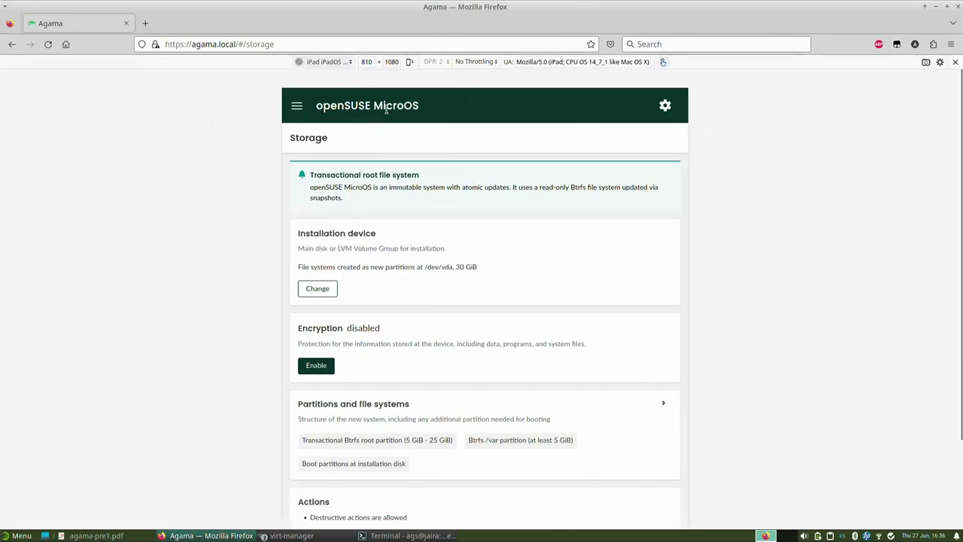
click(409, 62)
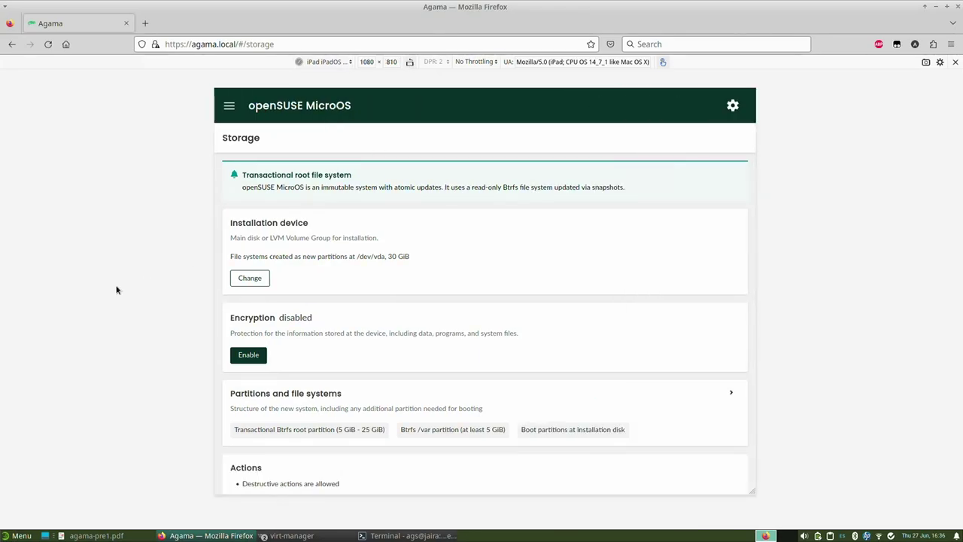
click(227, 107)
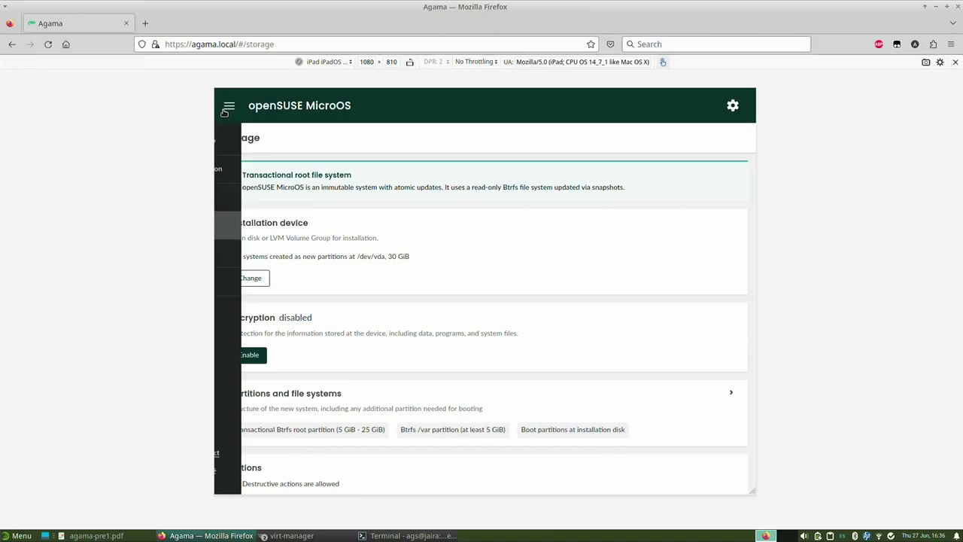
click(416, 229)
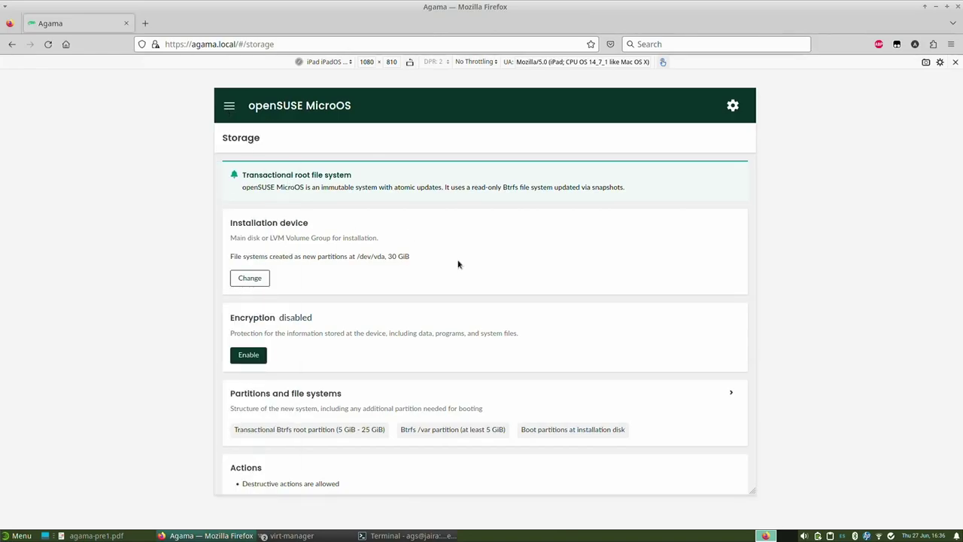
scroll(458, 264, down, 5)
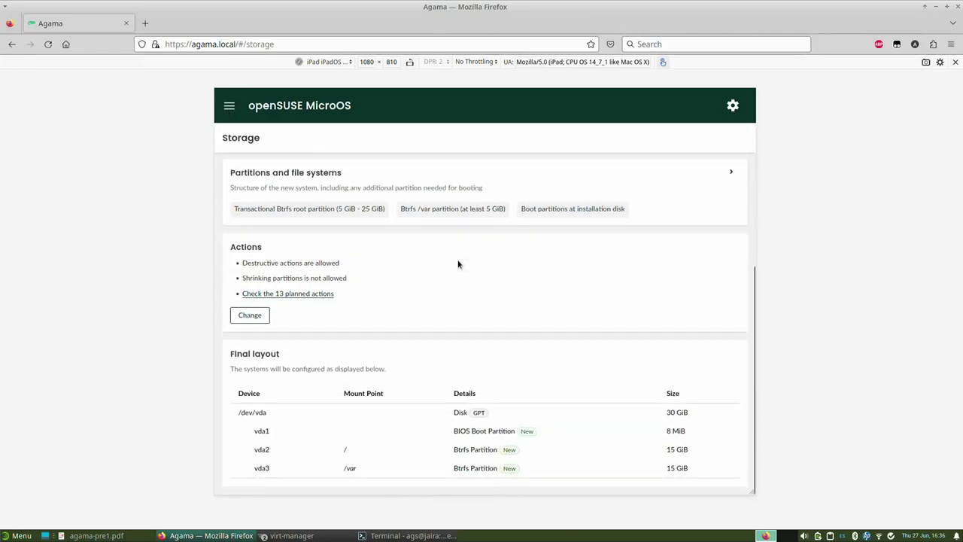
scroll(458, 264, up, 5)
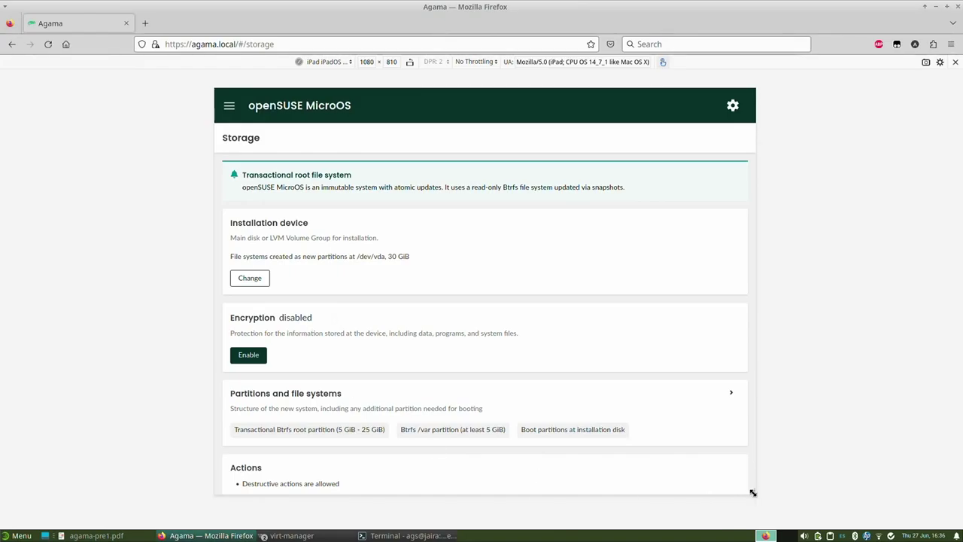
Widen the preview to about 1300 px, then exit responsive design mode
drag(752, 493, 796, 482)
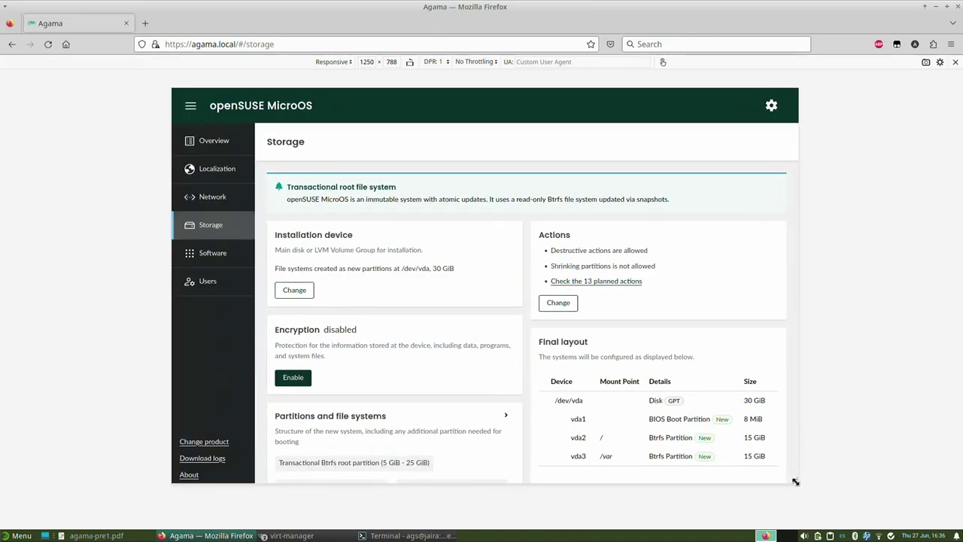
drag(795, 482, 809, 477)
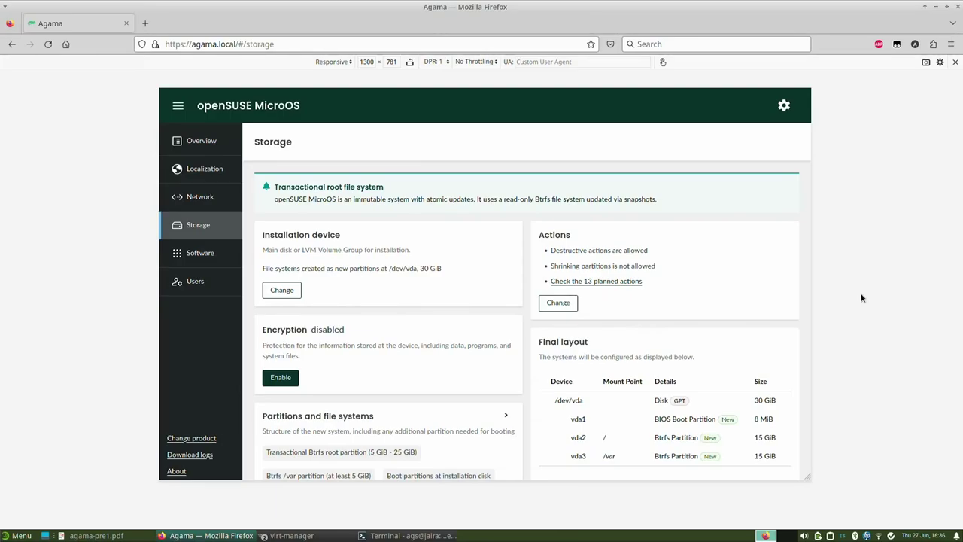
click(955, 61)
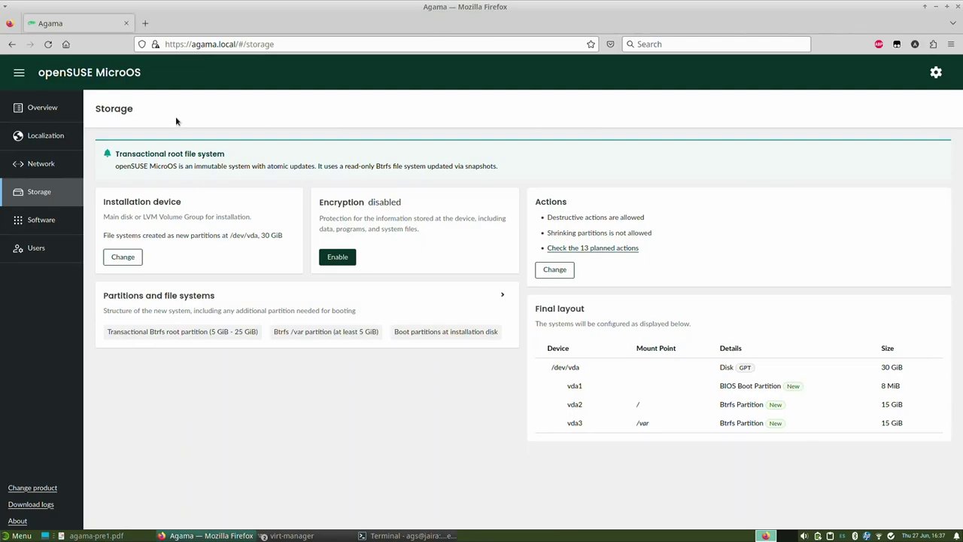
Review the Software and Network pages, then return to the Overview showing 1.4 GiB on /dev/vda
click(53, 113)
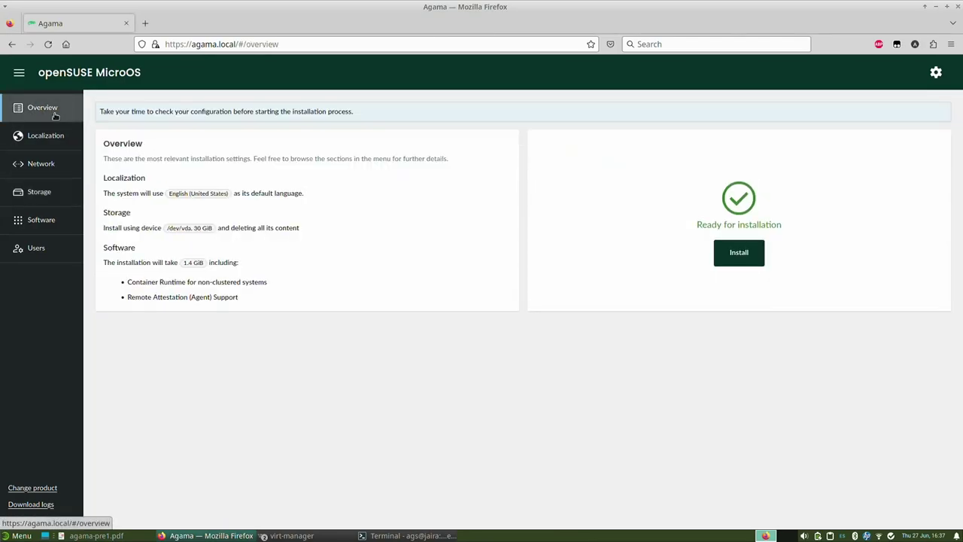
click(55, 219)
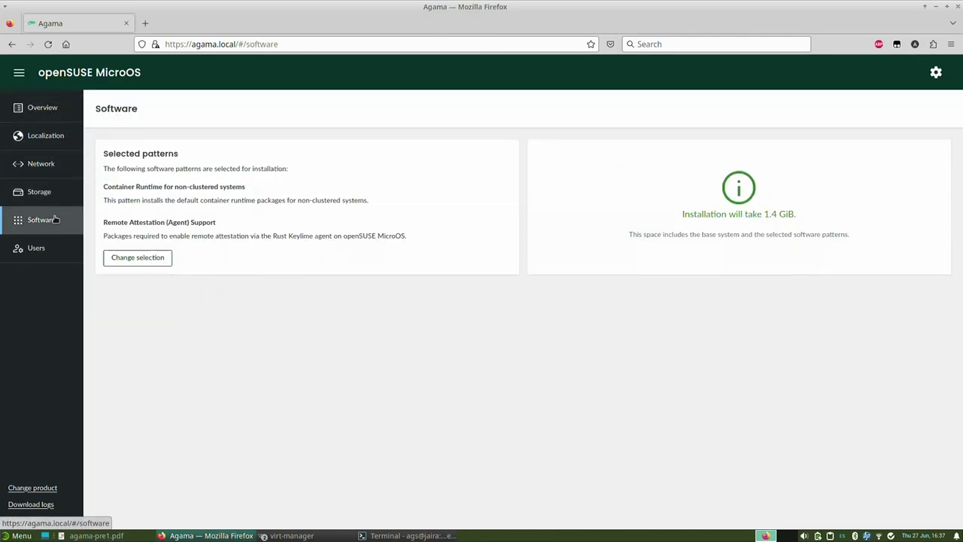
click(59, 170)
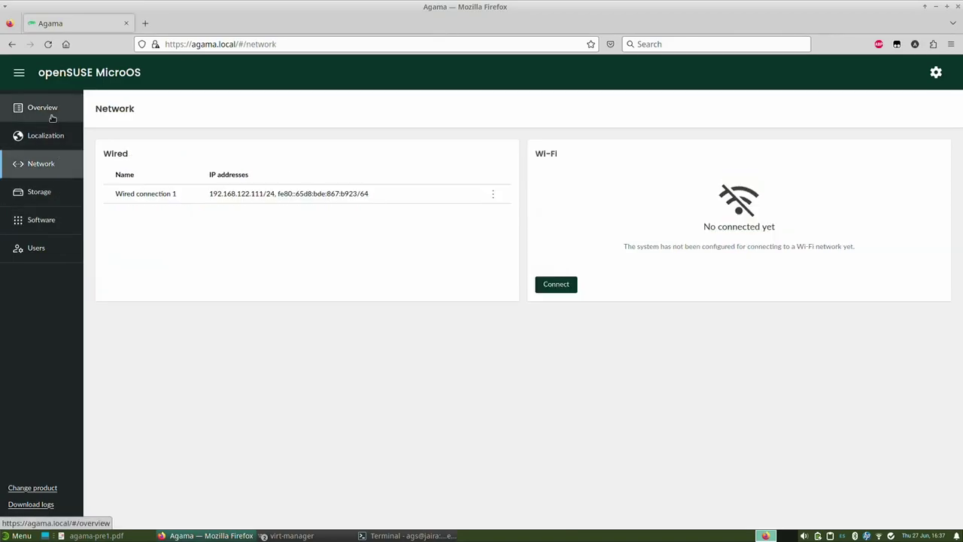
click(52, 111)
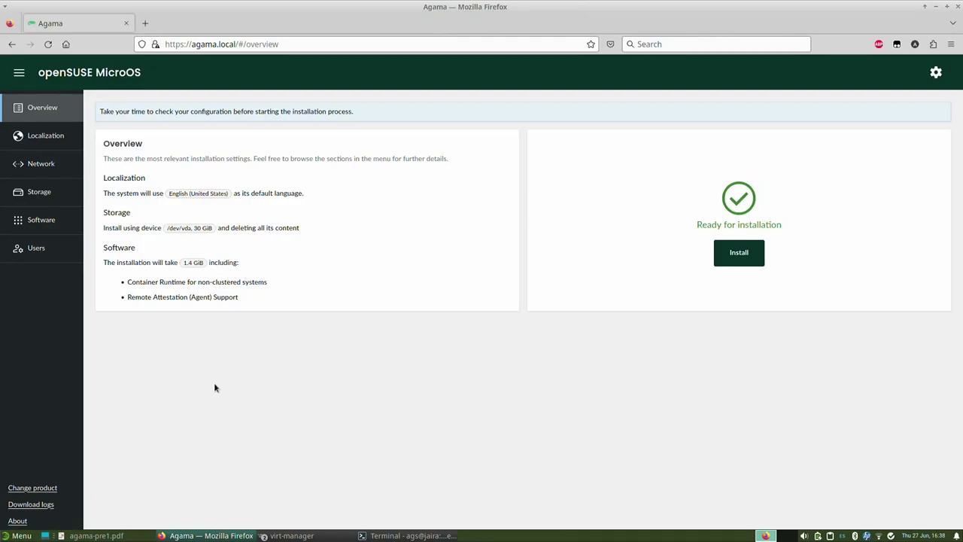
key(alt+Tab)
key(alt+Tab)
key(alt+Tab)
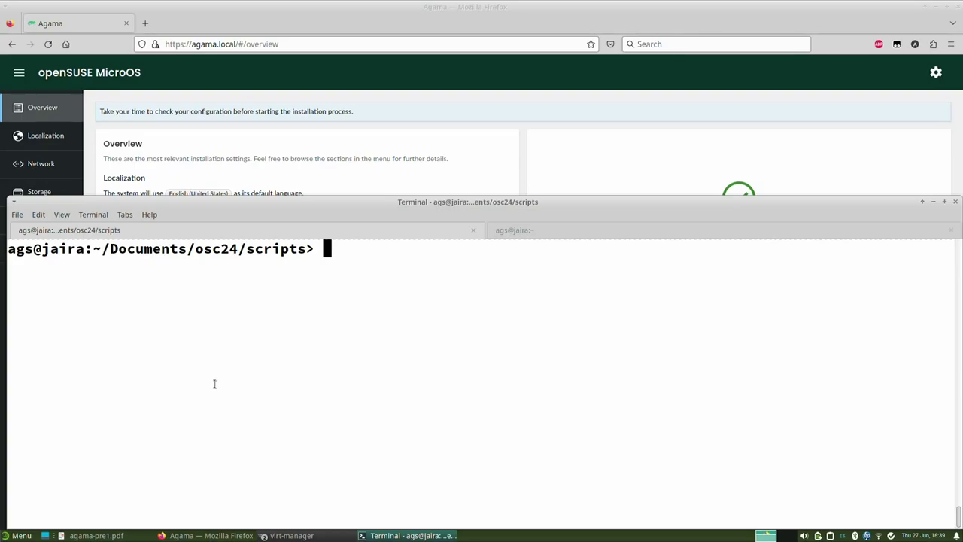
List the scripts folder and run http-create-auth-headers.sh to generate an auth token
text(ls)
key(Return)
text(./)
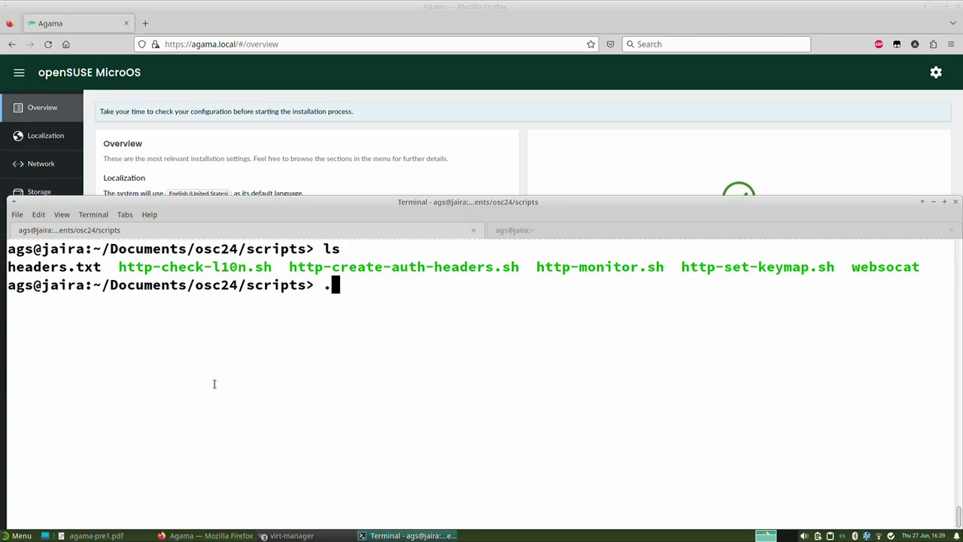
text(http-cr)
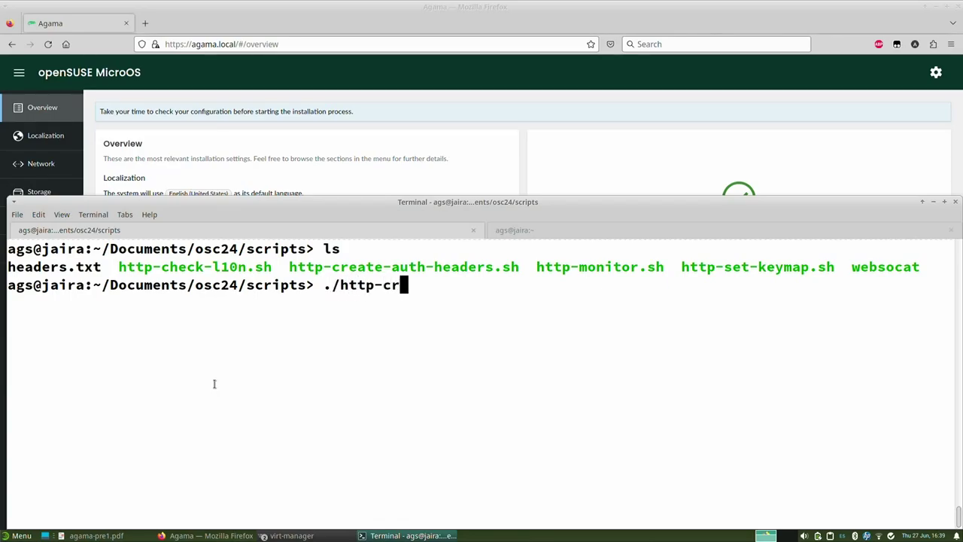
key(Tab)
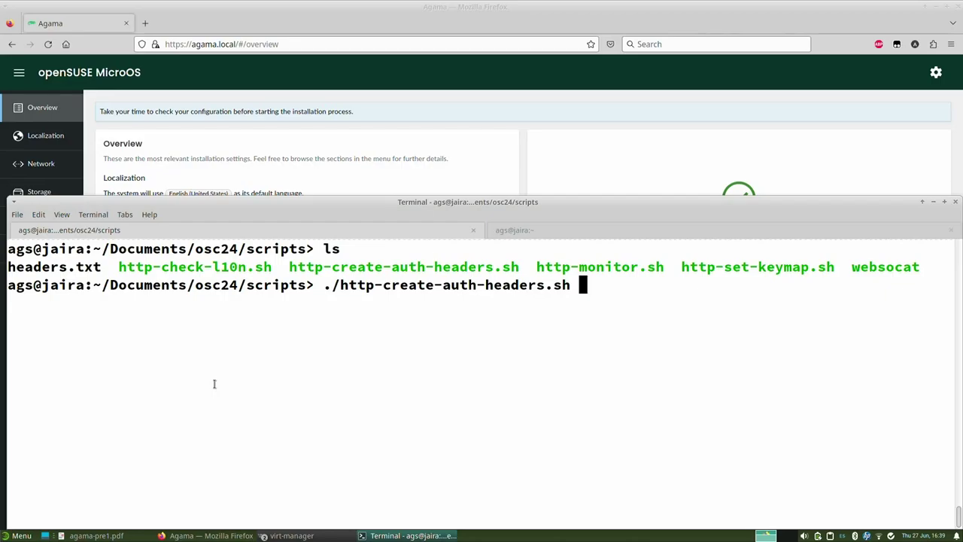
key(Return)
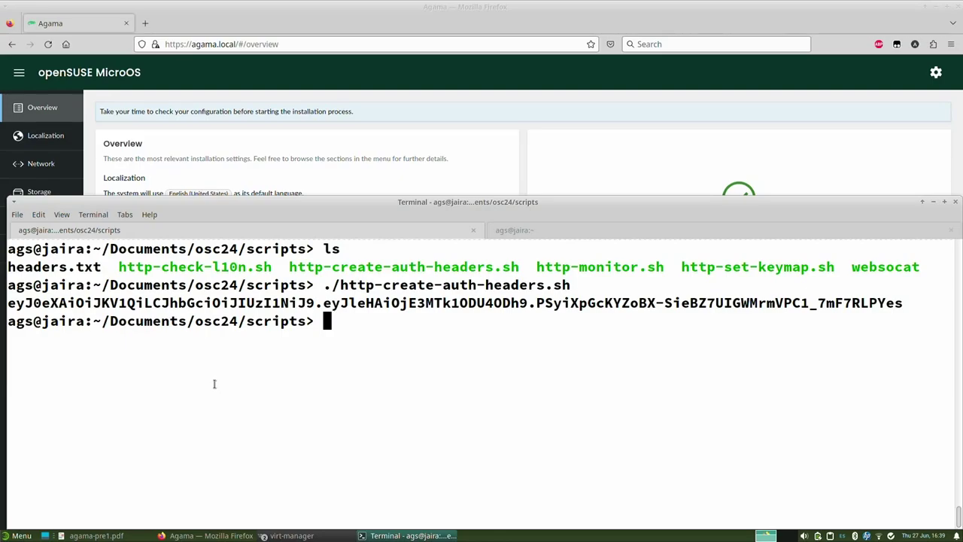
Start a cat command for http-check-l10n.sh
text(cat ht)
key(Tab)
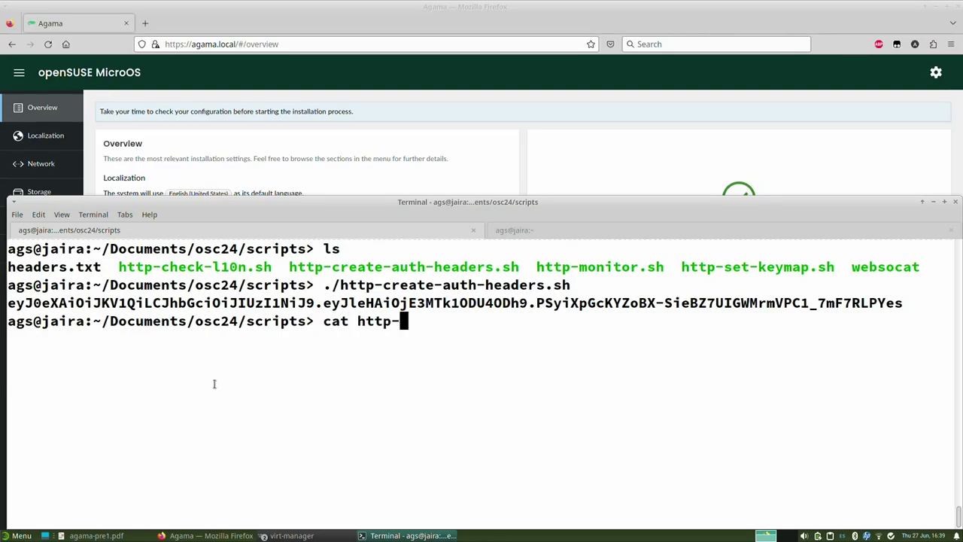
text(ch)
key(Tab)
key(Return)
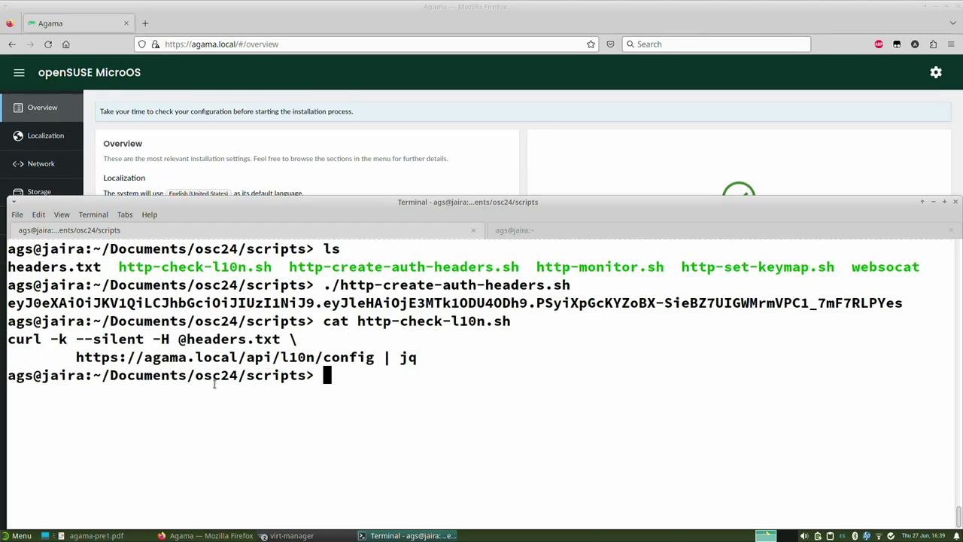
double_click(229, 339)
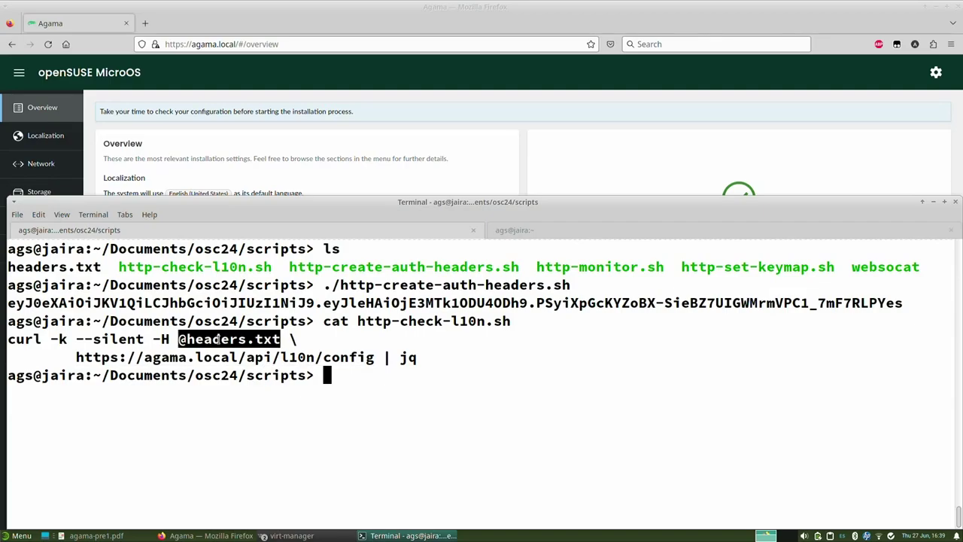
click(325, 414)
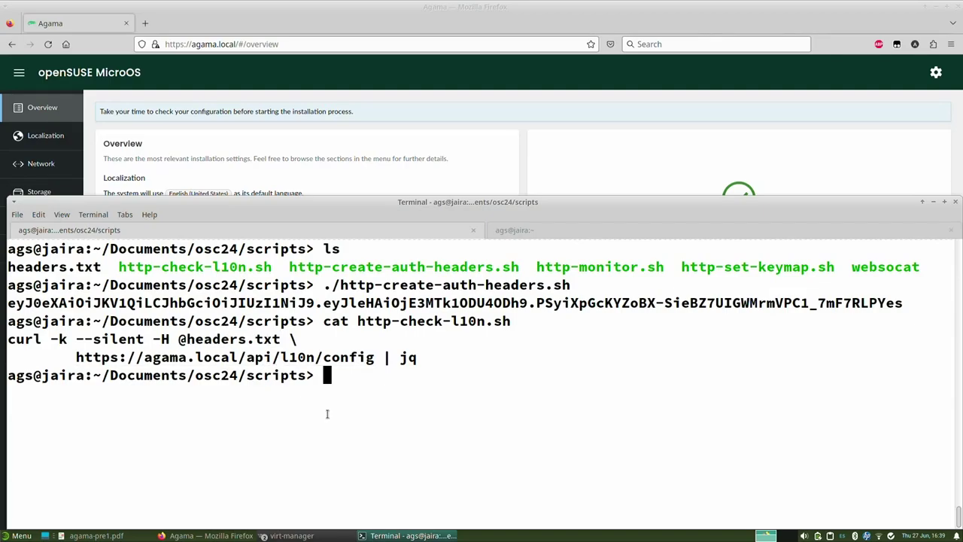
Run http-check-l10n.sh to fetch locale en_US.UTF-8, keymap us and timezone Europe/Berlin
text(./http-c)
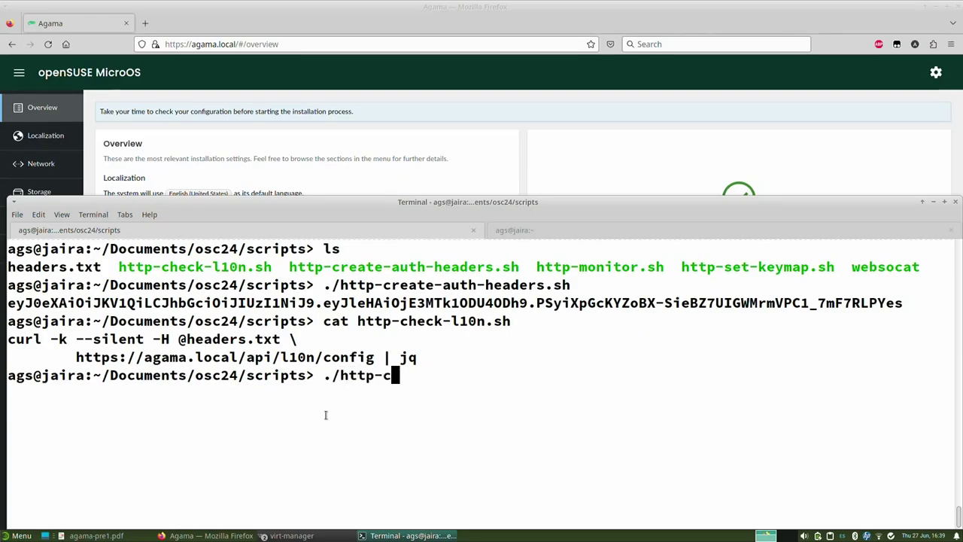
key(Tab)
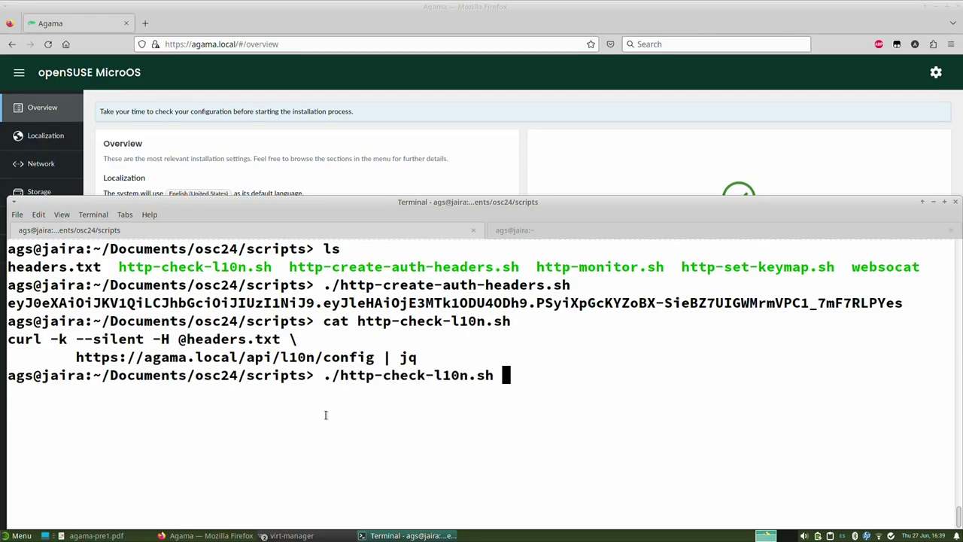
key(Return)
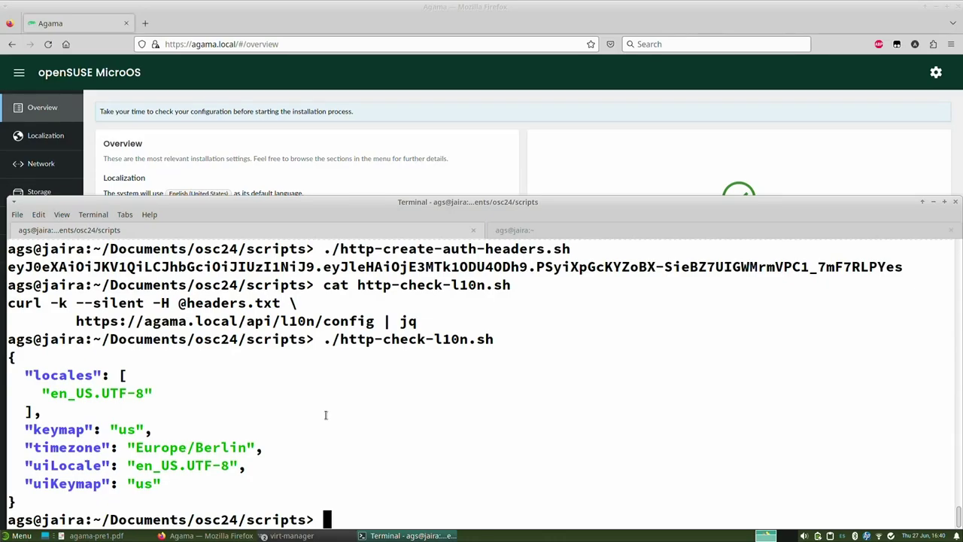
Run ./http-set-keymap.sh to change the installer keymap through the HTTP API
key(Up)
key(Up)
key(Up)
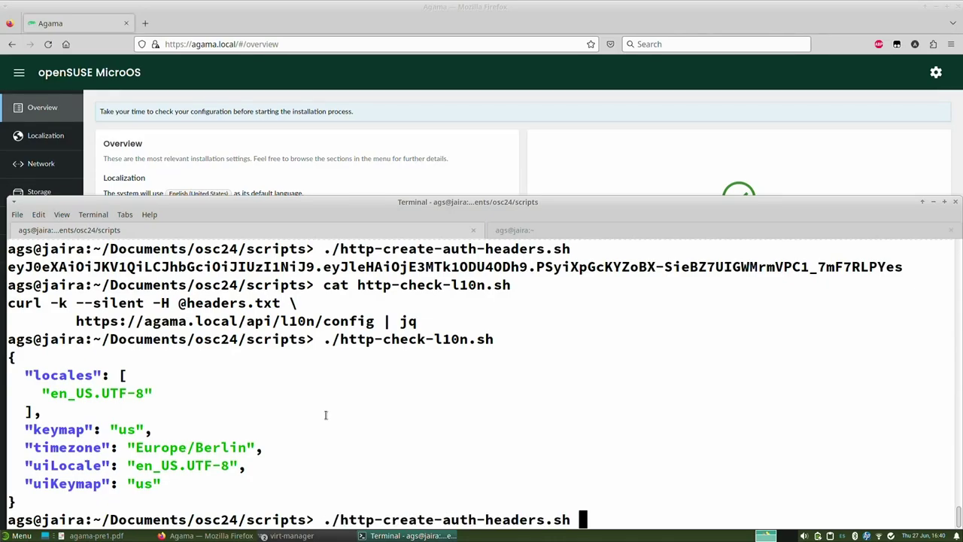
key(Down)
key(Down)
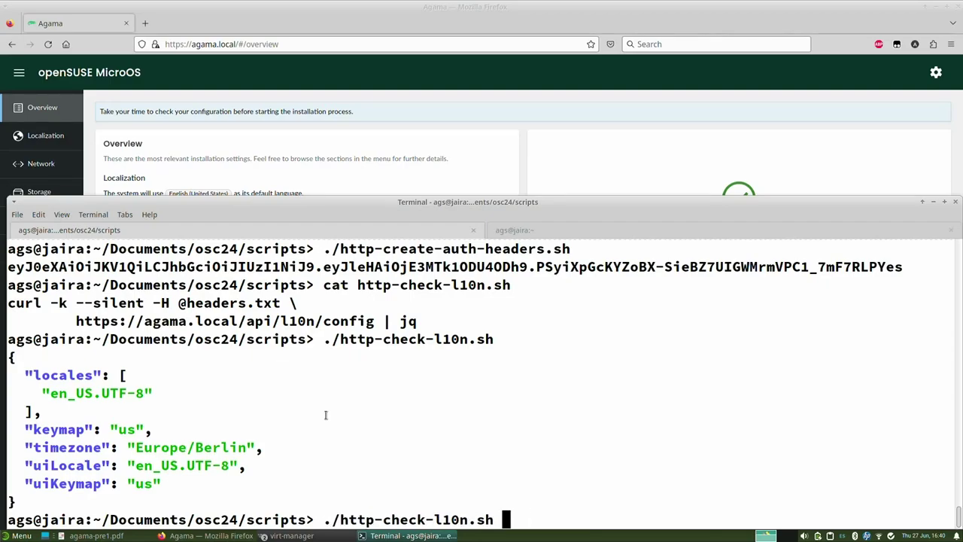
key(BackSpace)
key(BackSpace)
key(BackSpace)
key(BackSpace)
key(BackSpace)
key(BackSpace)
key(BackSpace)
key(BackSpace)
key(BackSpace)
key(BackSpace)
key(BackSpace)
key(BackSpace)
key(BackSpace)
key(BackSpace)
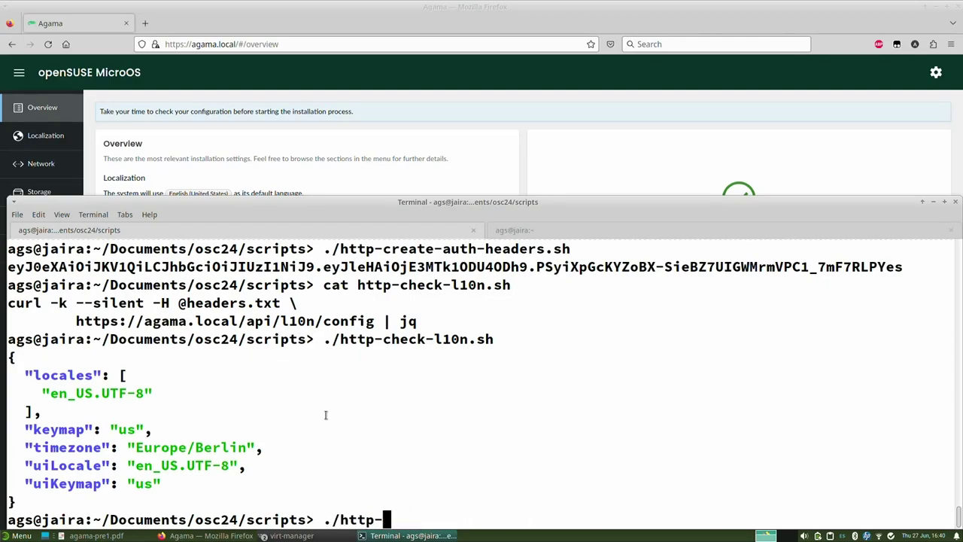
text(se)
key(Tab)
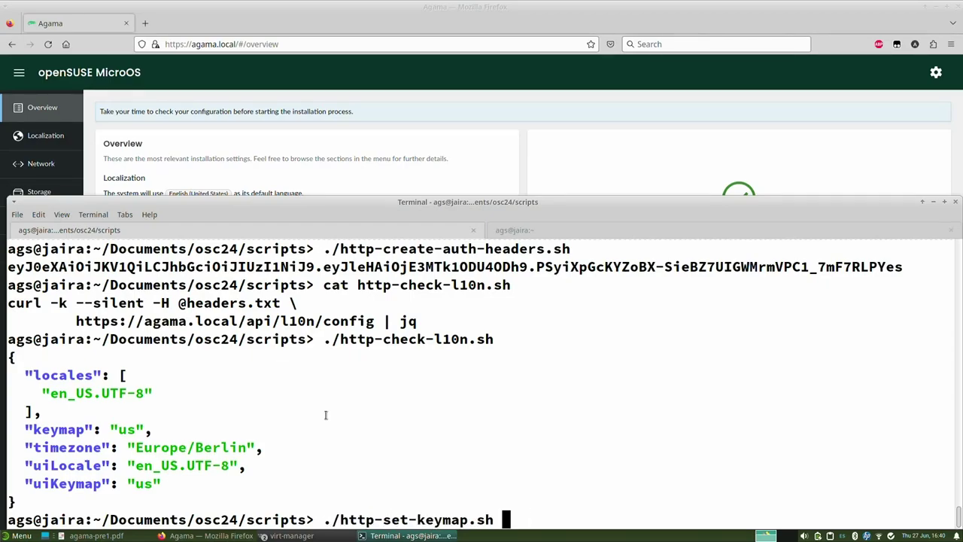
key(Return)
Display the contents of http-set-keymap.sh with cat to show its PATCH request
key(Up)
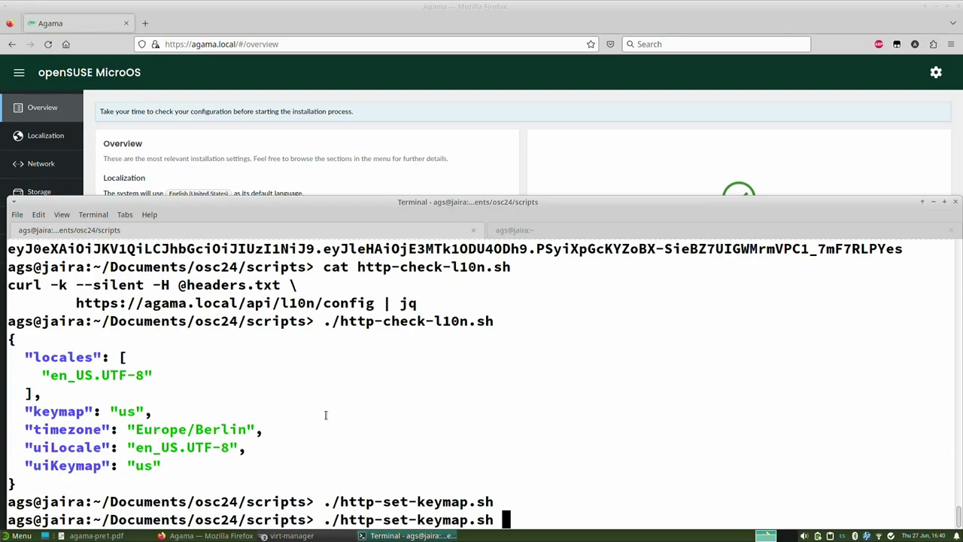
key(Up)
key(Up)
key(Down)
key(Down)
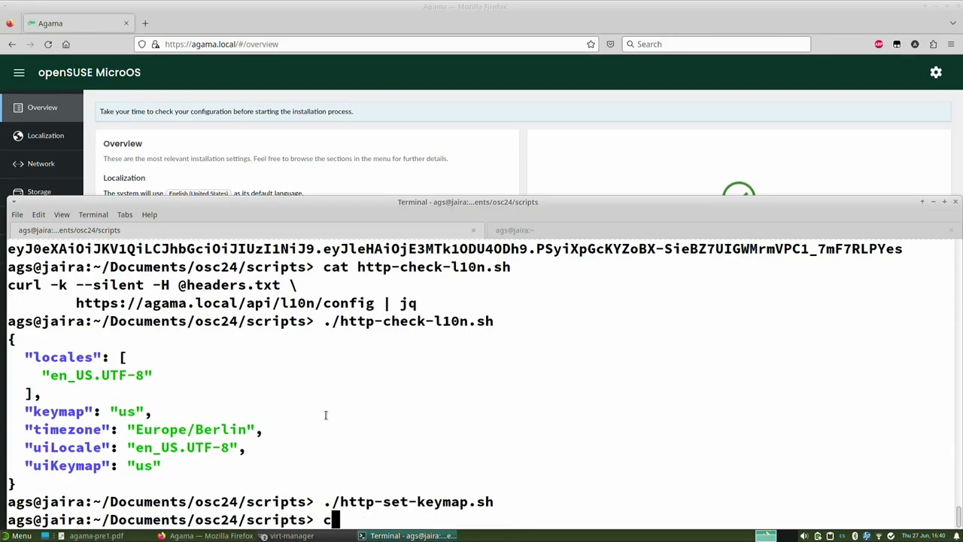
text(cat ./http-set-keymap.sh)
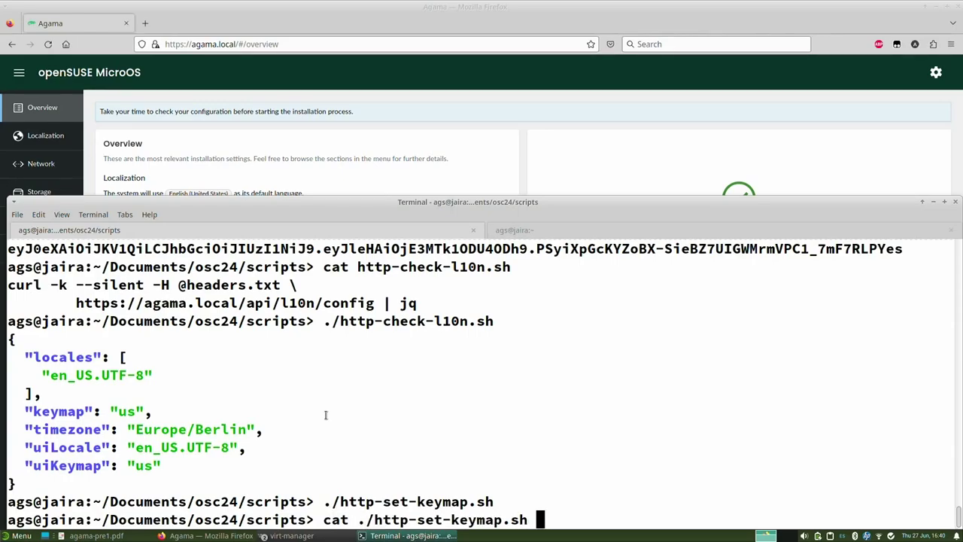
key(Return)
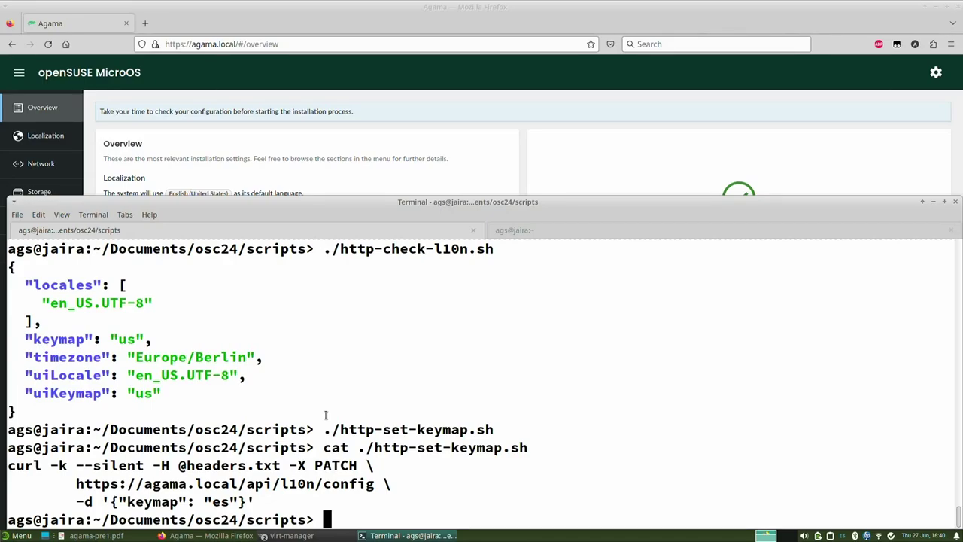
Rerun ./http-check-l10n.sh, which now reports keymap 'es' and uiKeymap 'us'
key(Up)
key(Up)
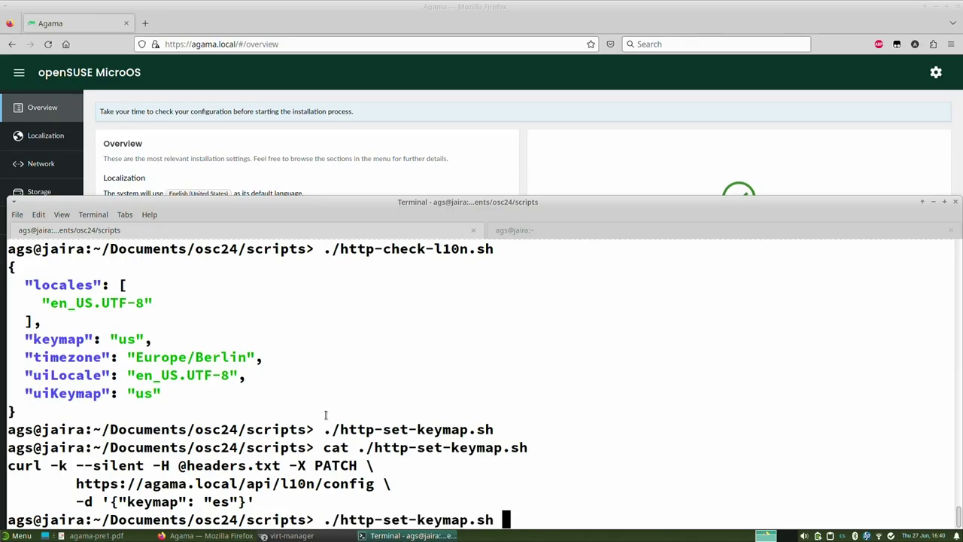
key(Up)
key(Return)
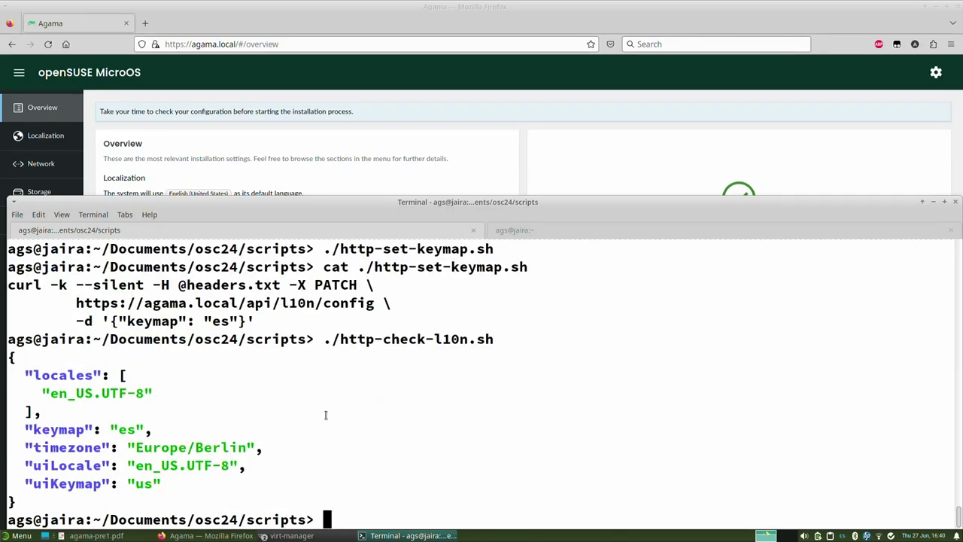
Confirm Agama's Localization page shows the Spanish keyboard, then return to the terminal
click(281, 20)
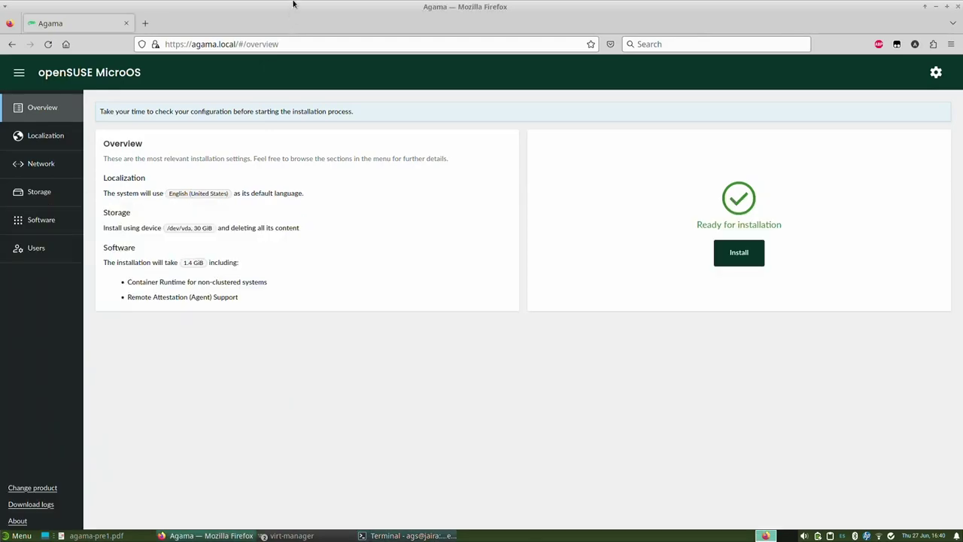
click(34, 136)
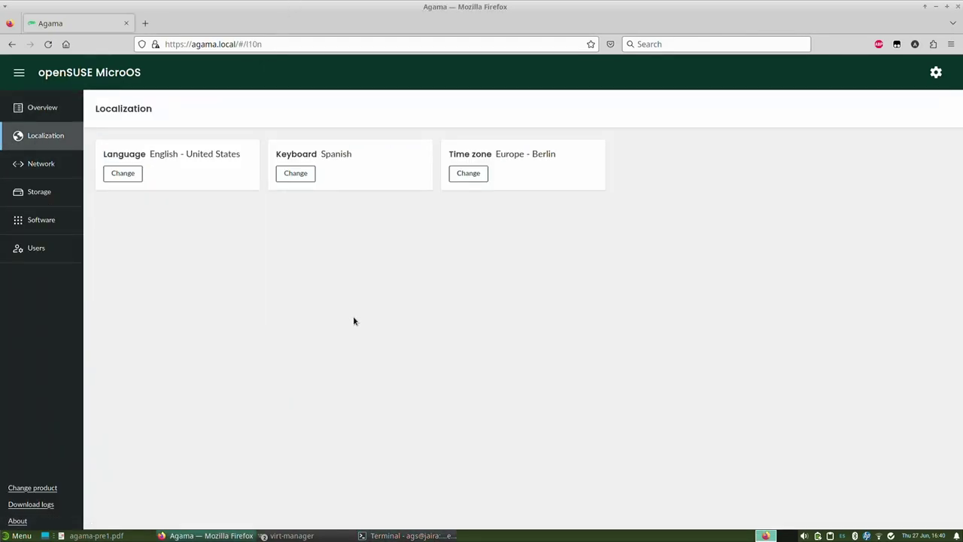
key(alt+Tab)
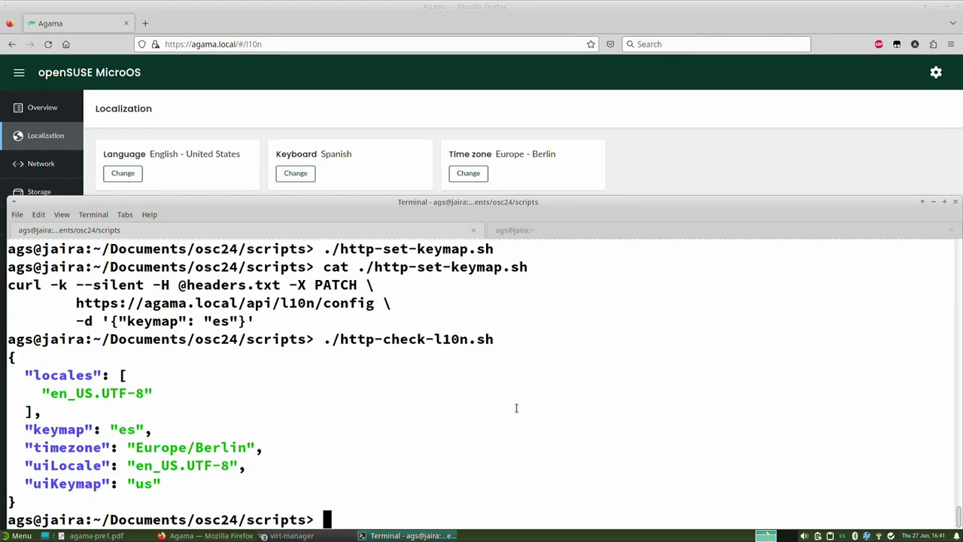
click(514, 230)
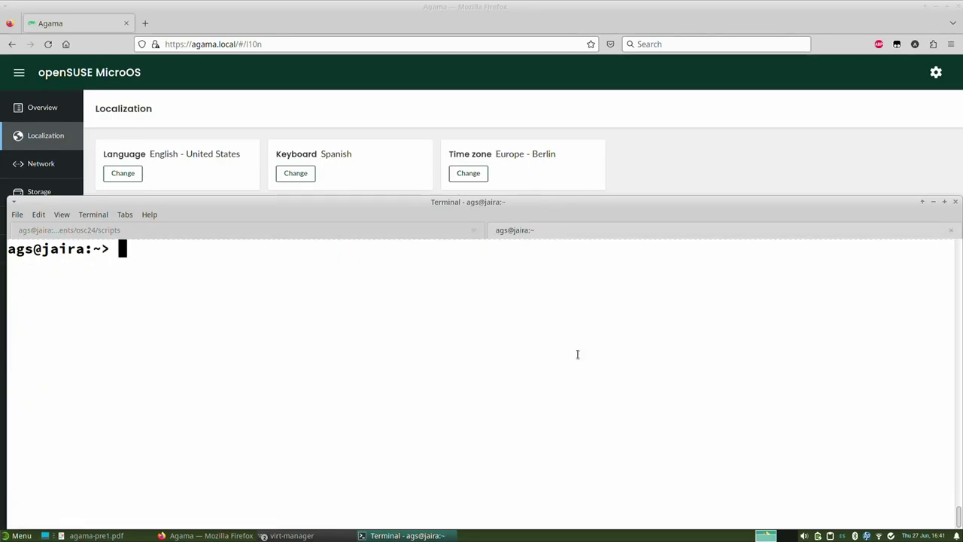
text(ssh root)
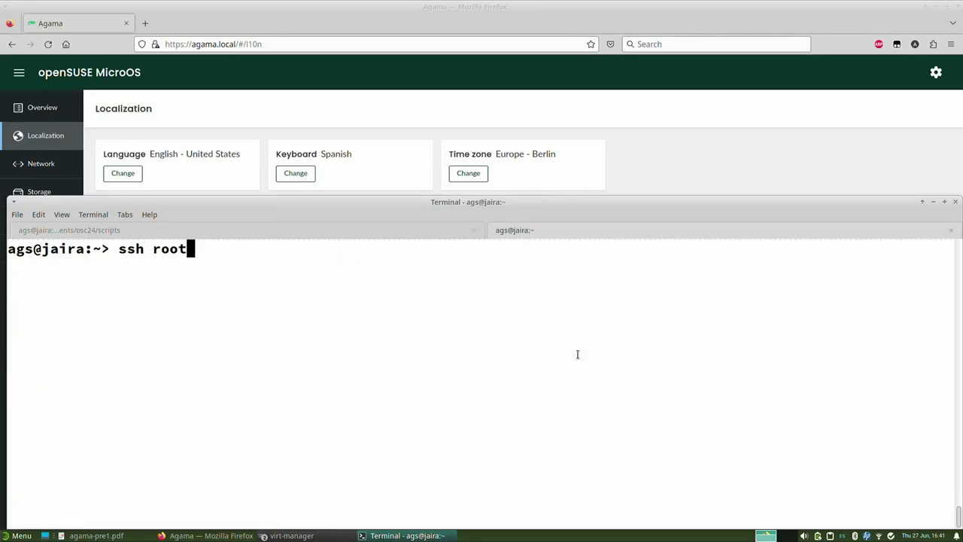
text(@)
text(aga)
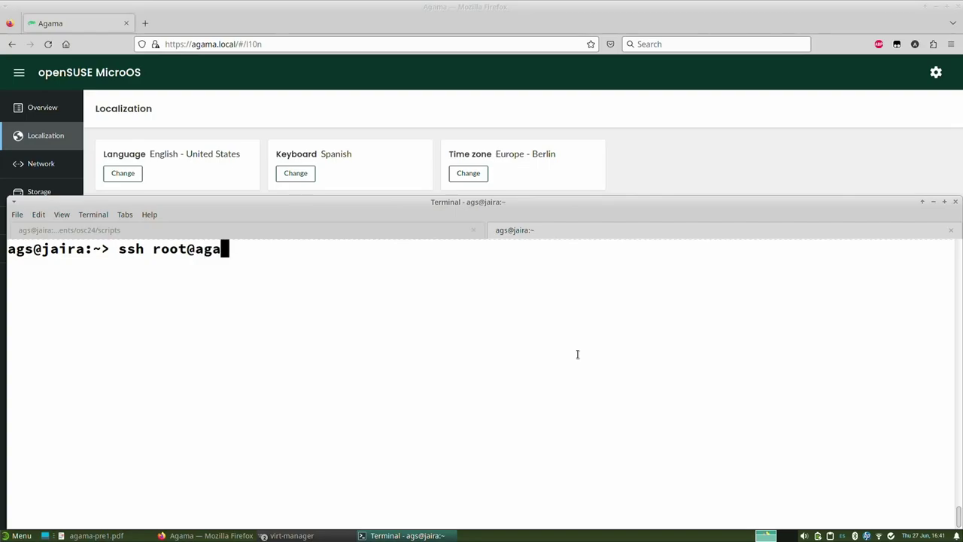
text(ma.local)
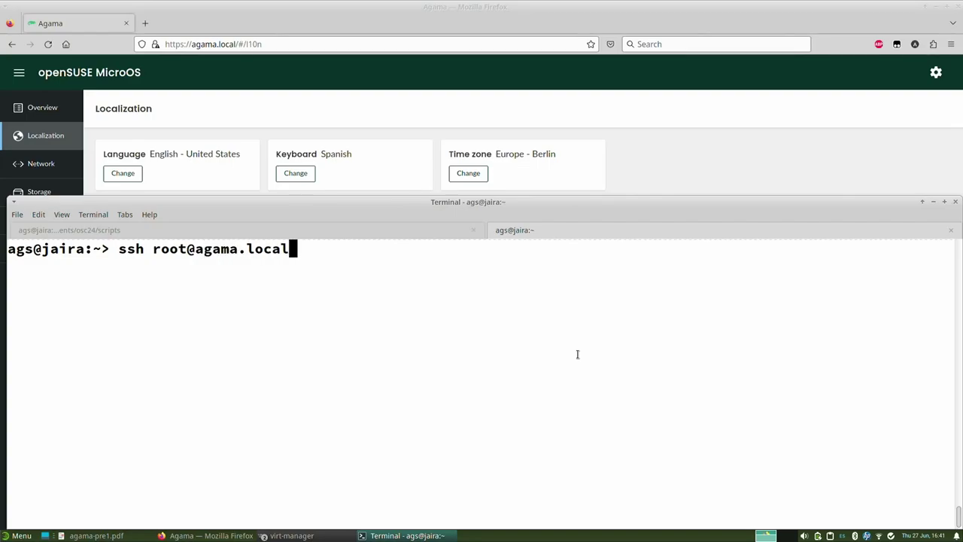
key(Return)
text(yes)
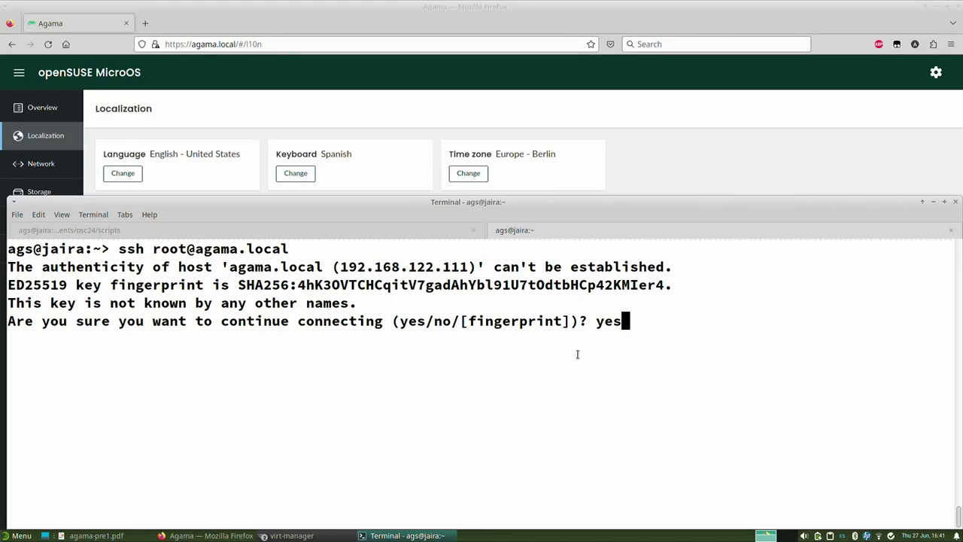
key(Return)
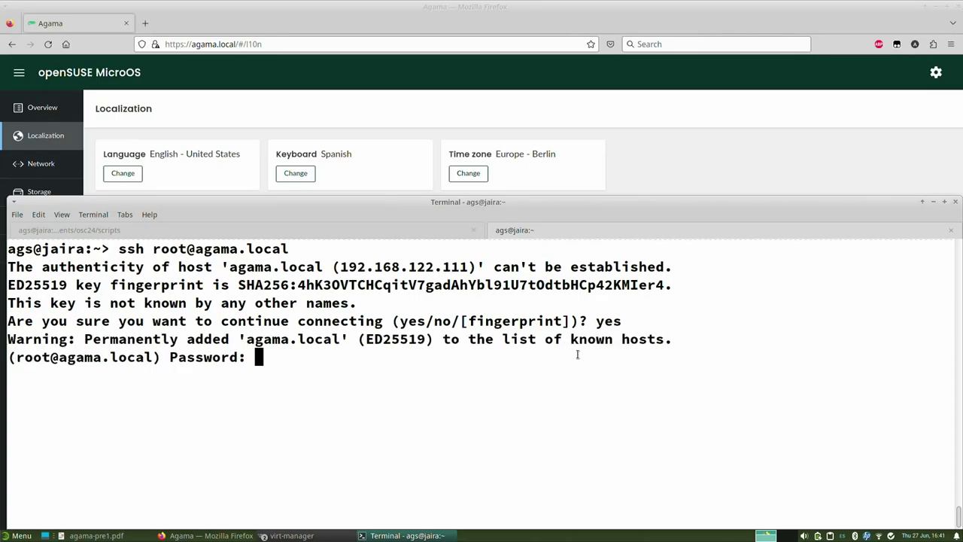
Log in with the root password and display the agama CLI usage and subcommands
key(Return)
text(agama:~ # agama)
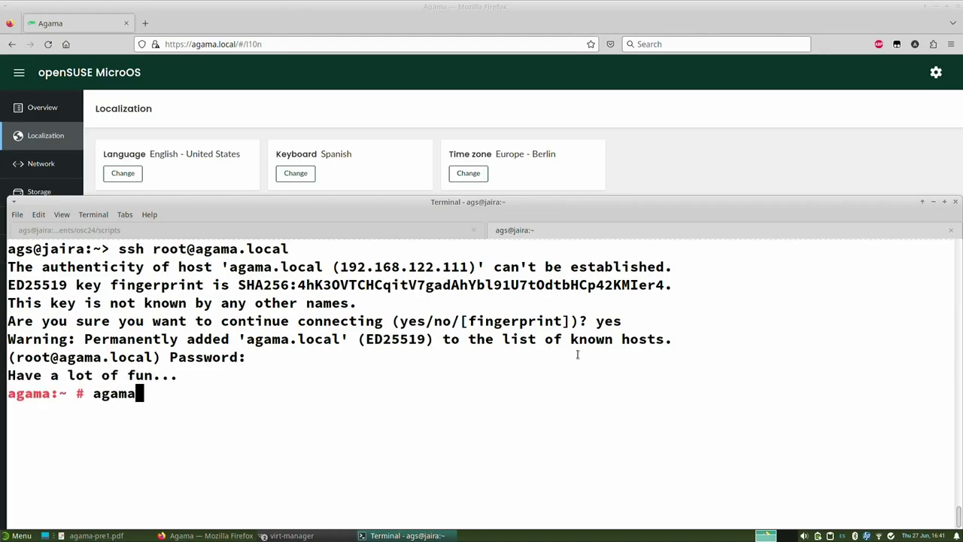
key(Return)
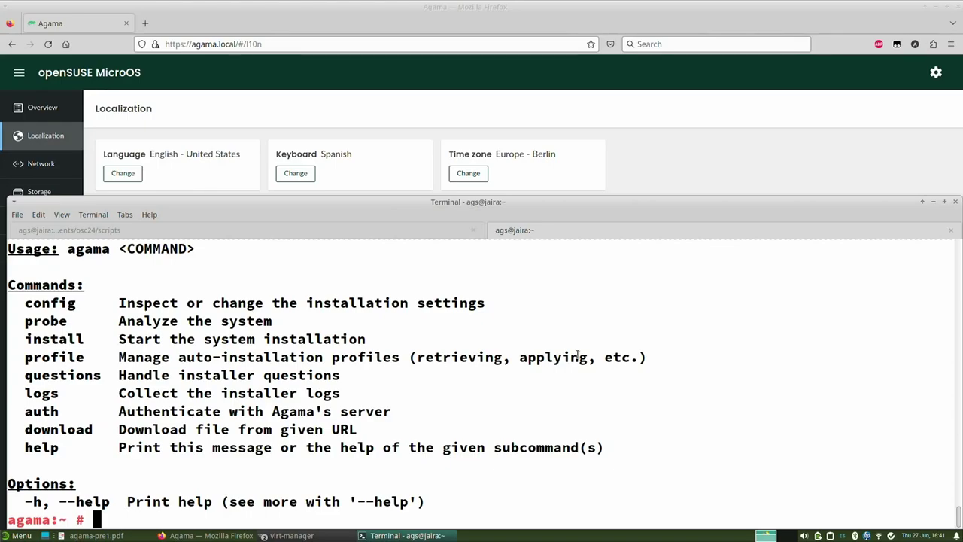
text(aga)
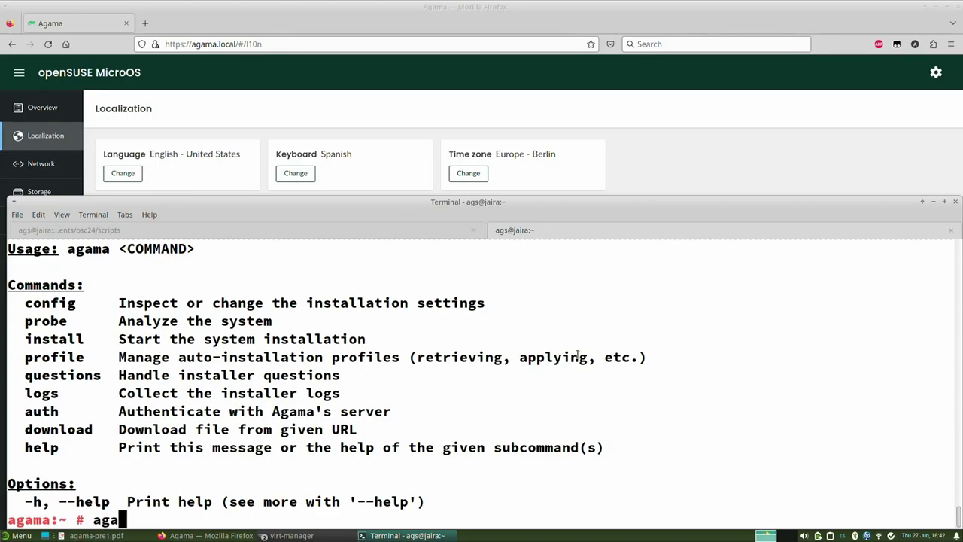
text(ma show con)
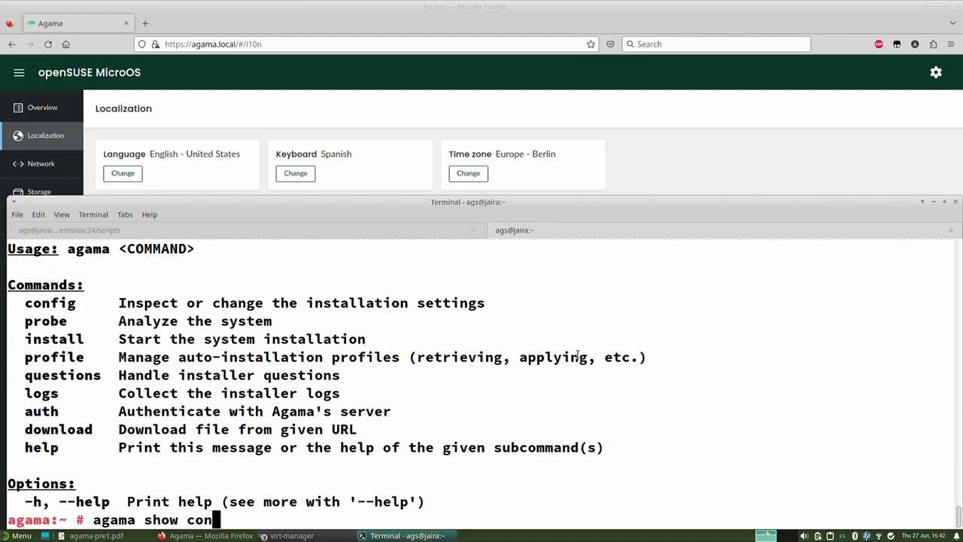
text(fig)
Fix the failed command to 'agama config show' and review the printed configuration
key(Return)
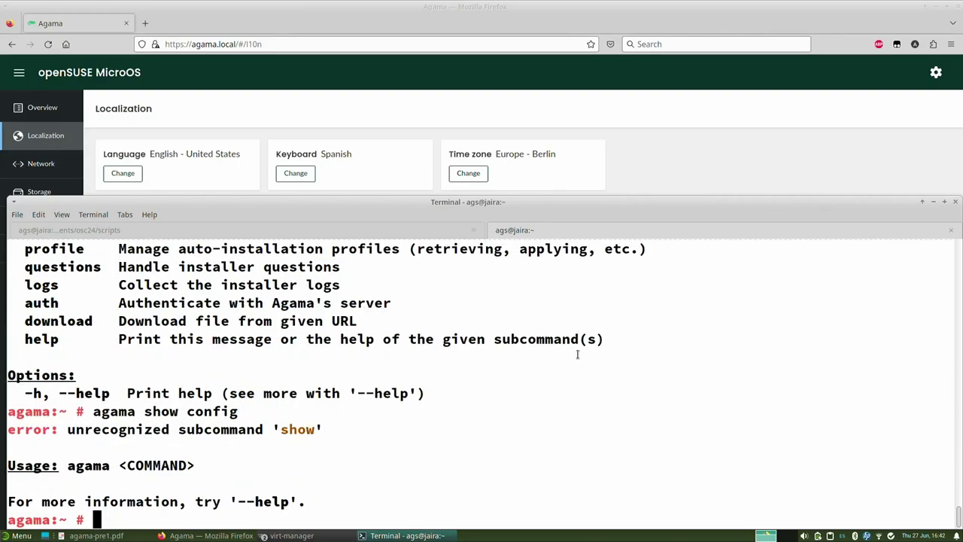
key(Up)
key(Left)
key(Left)
key(Left)
key(Left)
key(Left)
key(Left)
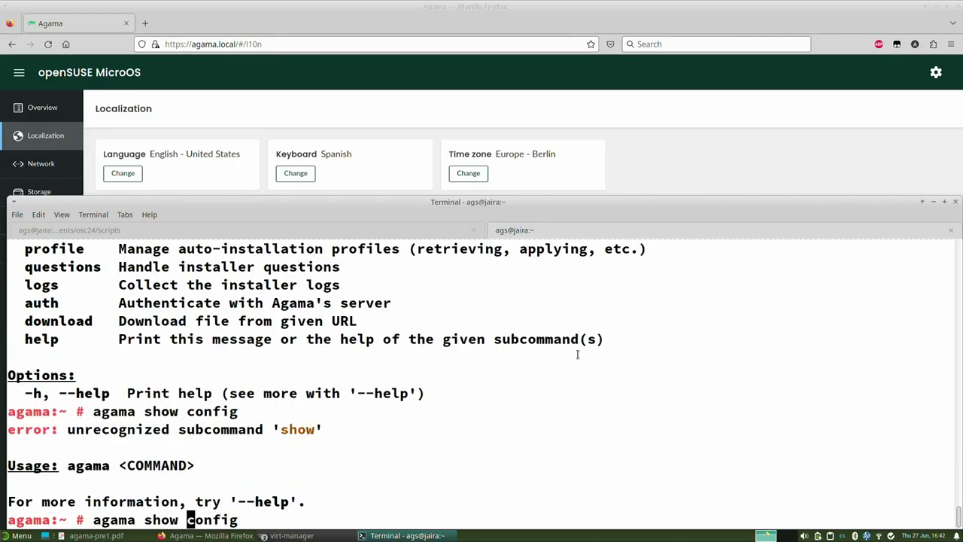
key(BackSpace)
key(BackSpace)
key(BackSpace)
key(BackSpace)
key(BackSpace)
key(Right)
key(Right)
key(Right)
key(Right)
key(Right)
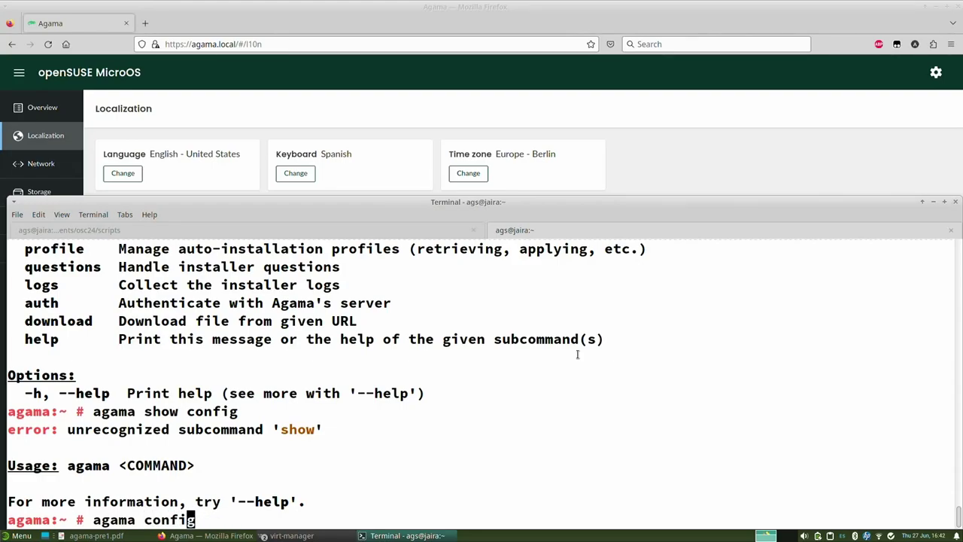
key(Right)
text(show)
key(Return)
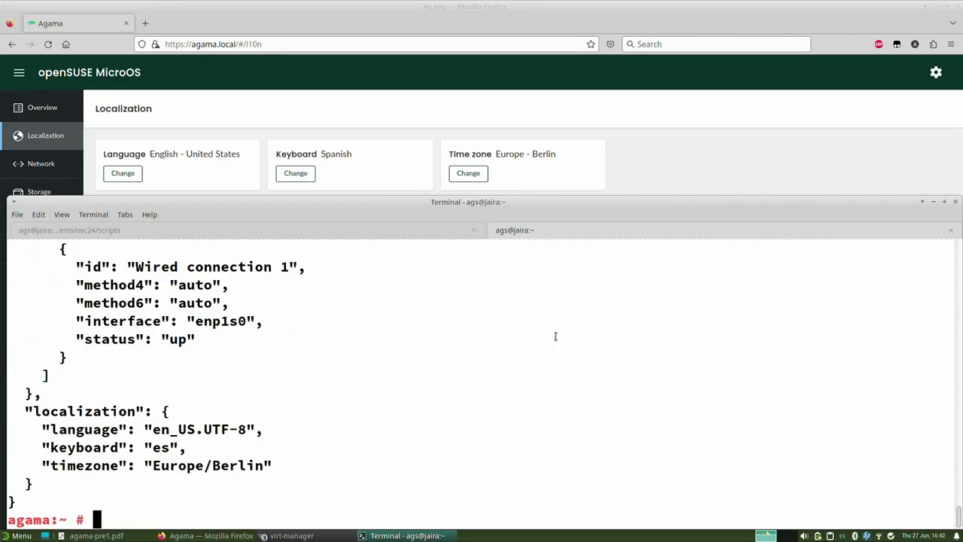
scroll(344, 387, up, 2)
scroll(344, 388, up, 11)
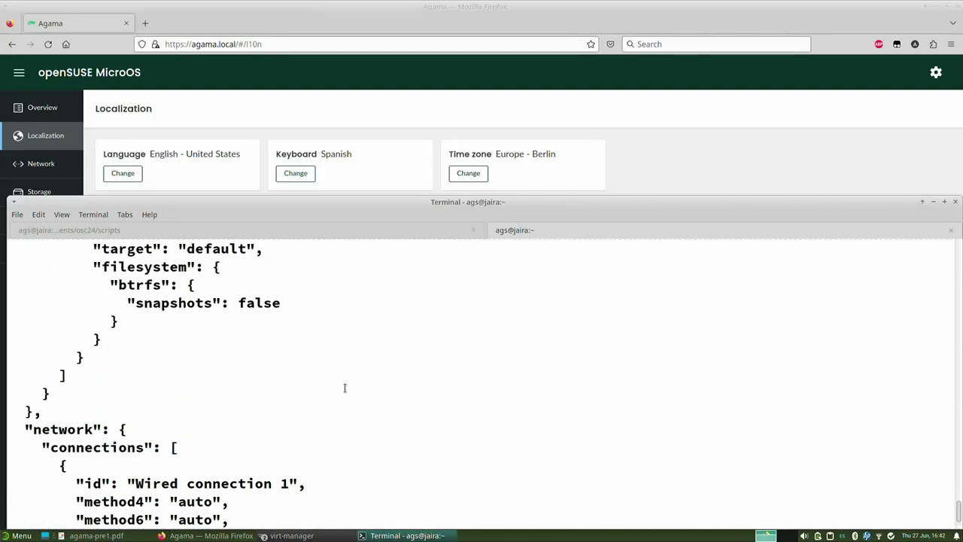
scroll(344, 387, up, 13)
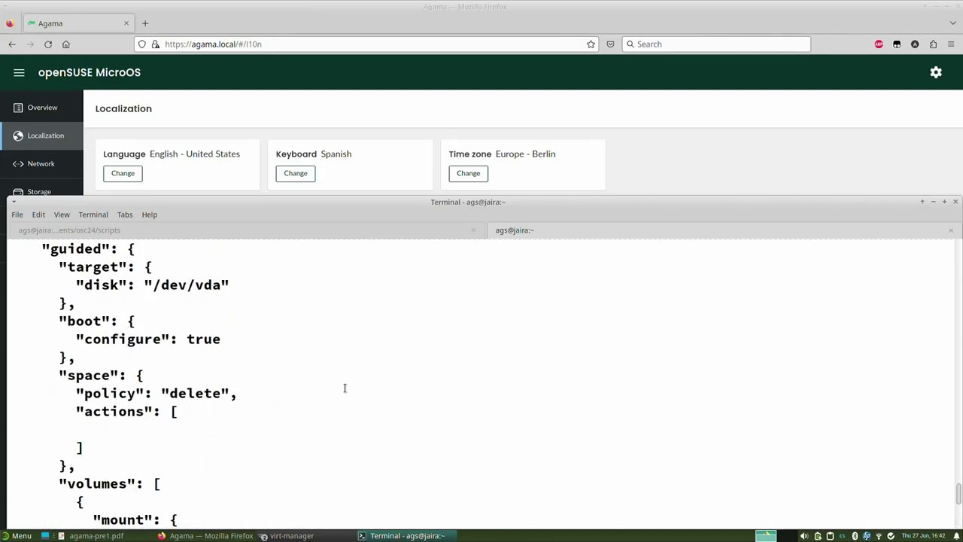
scroll(345, 387, down, 2)
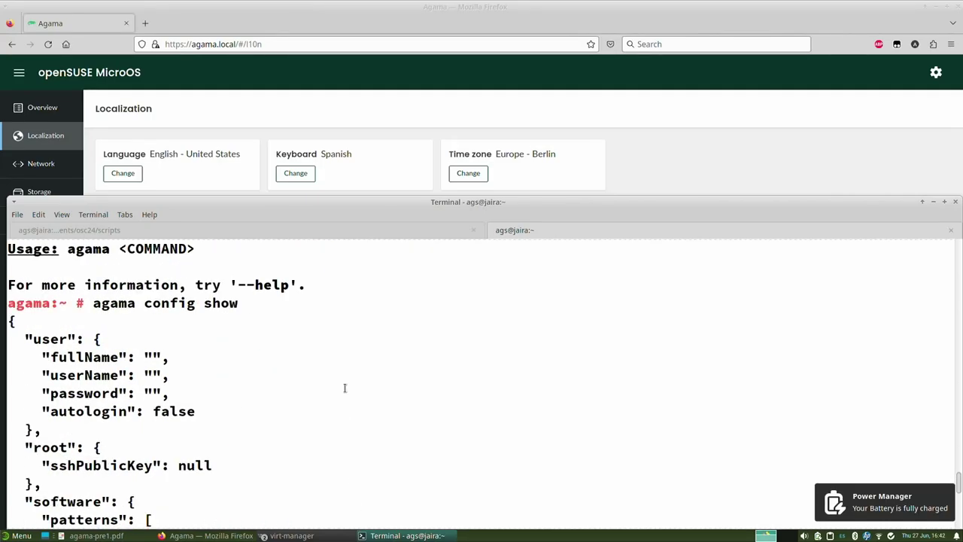
scroll(344, 387, down, 15)
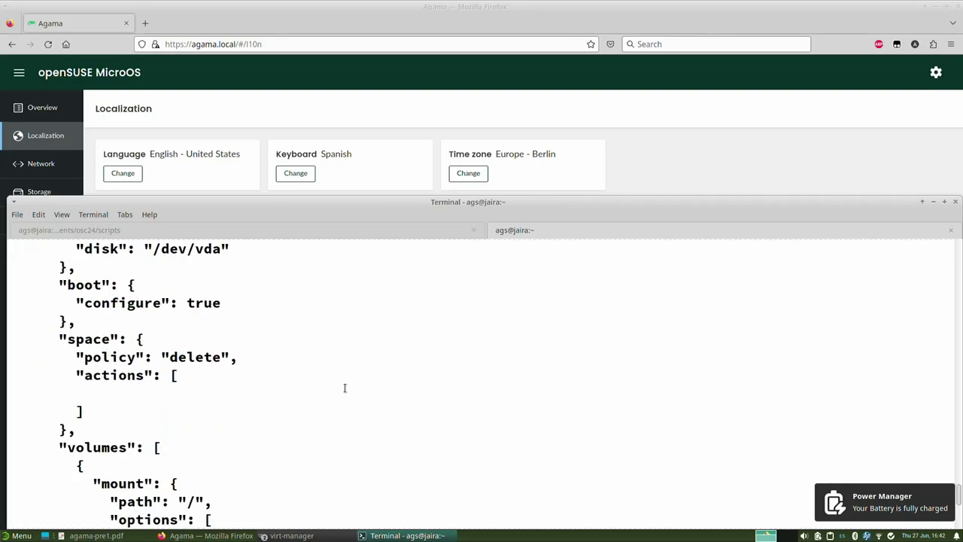
scroll(345, 387, down, 10)
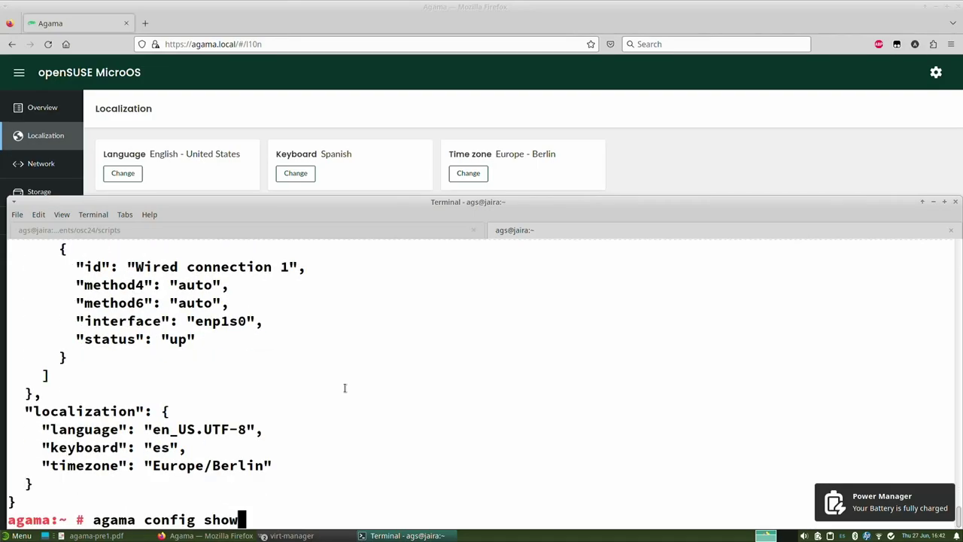
Rerun 'agama config show | jq' to print the configuration as formatted JSON
text(|hq)
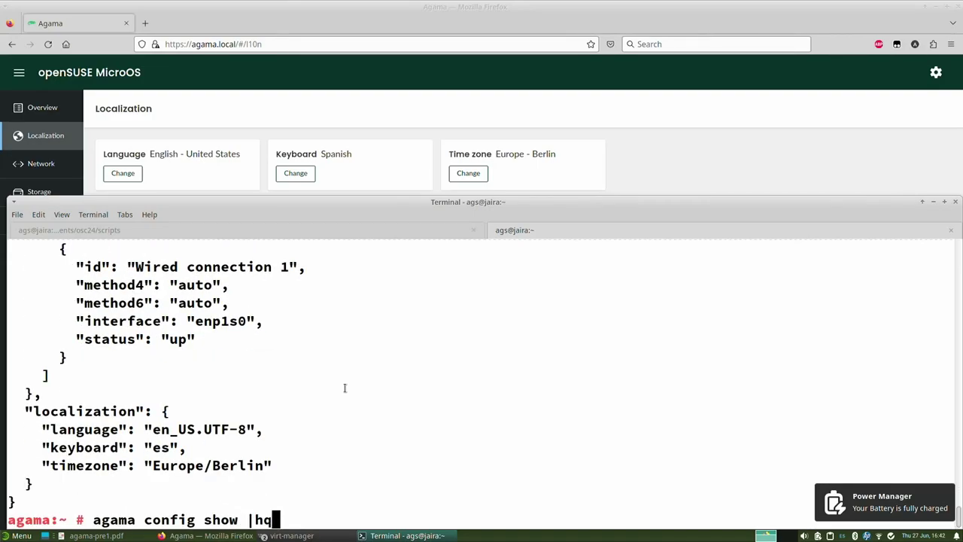
key(BackSpace)
key(BackSpace)
text(jq)
key(Return)
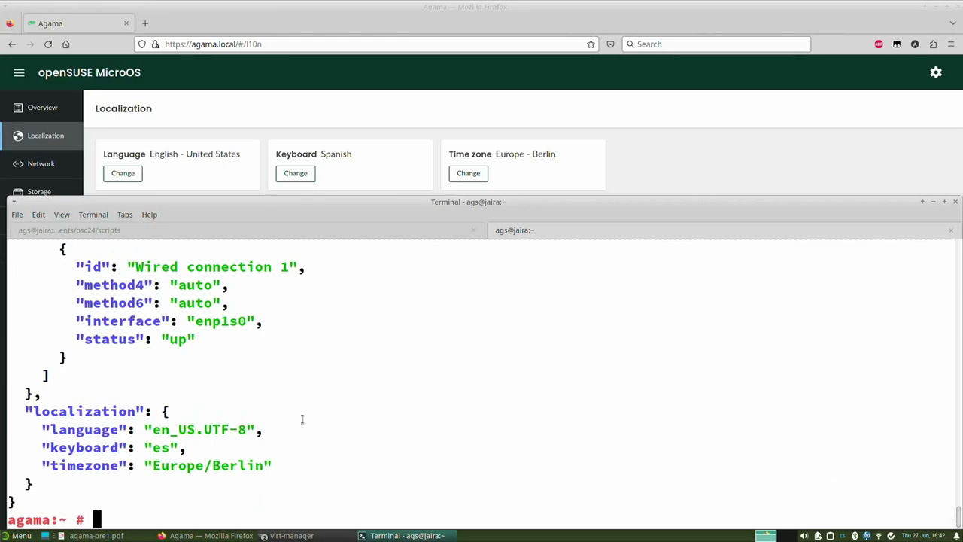
scroll(302, 419, up, 12)
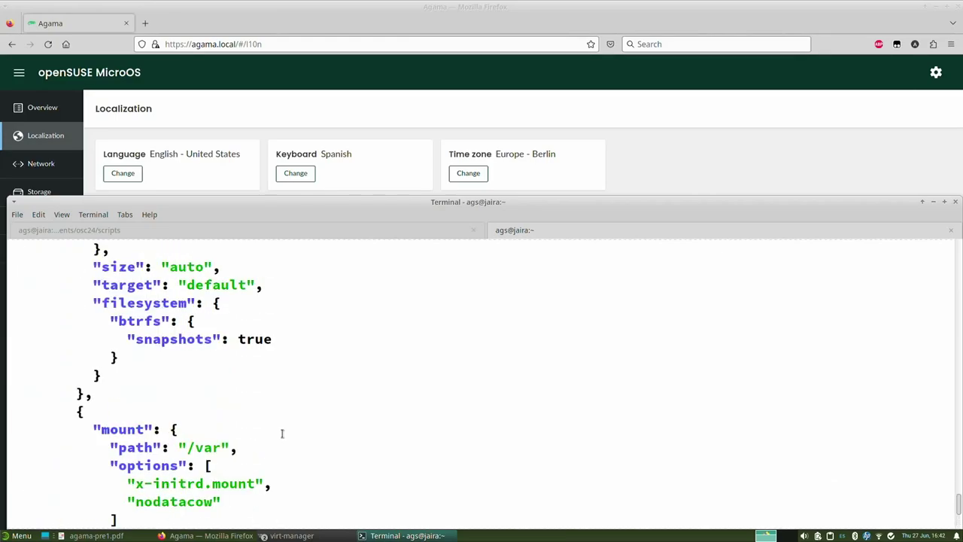
scroll(283, 433, up, 10)
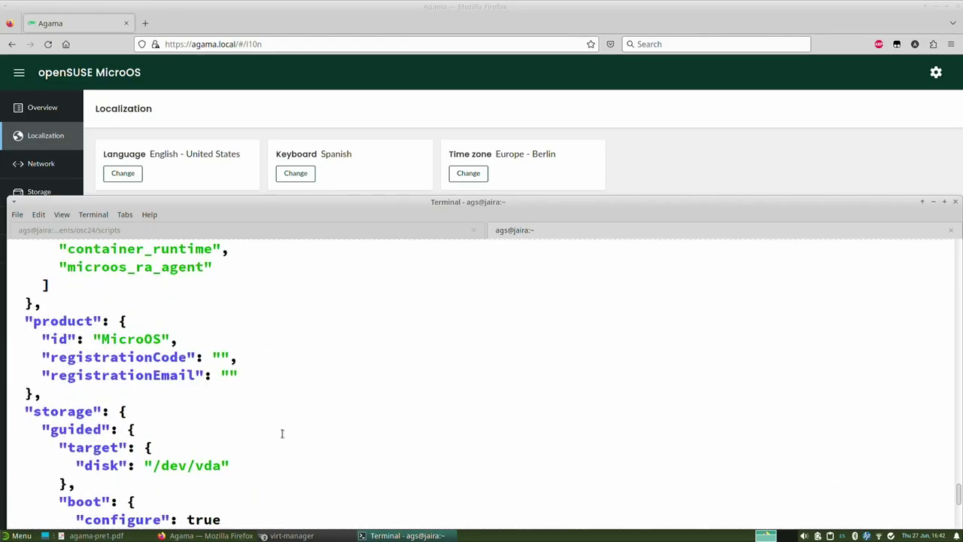
scroll(282, 433, up, 3)
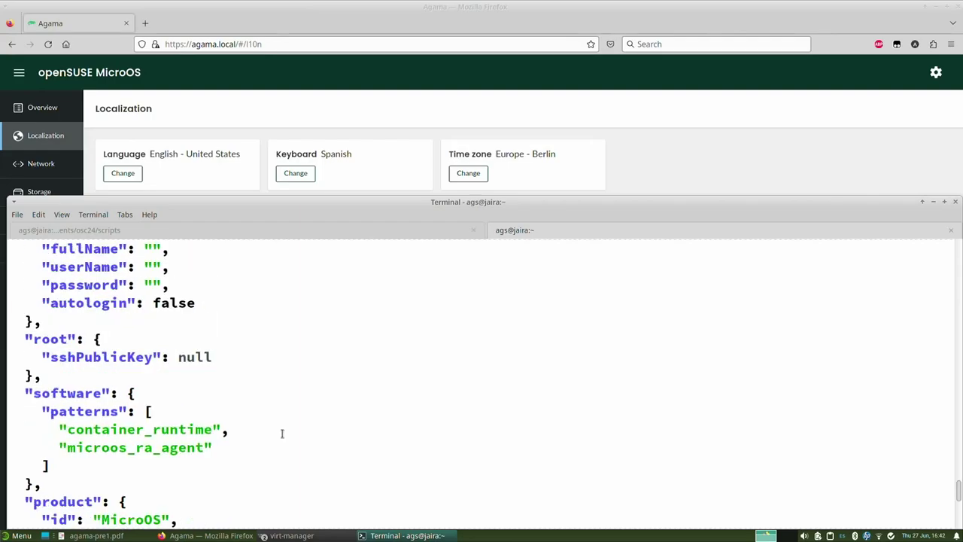
scroll(282, 433, down, 20)
scroll(282, 433, down, 1)
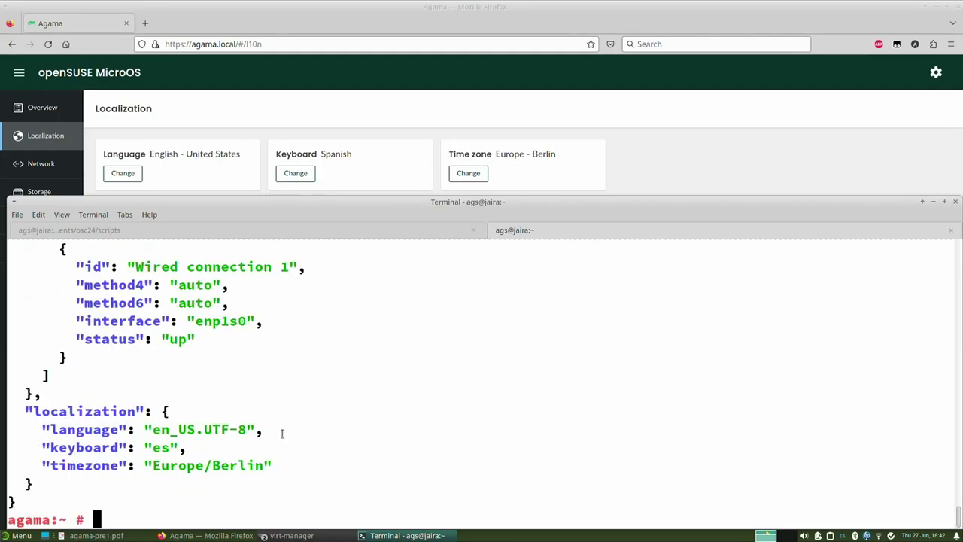
key(Up)
Open the configuration in vim with 'agama config edit' and enter the user's full name
key(BackSpace)
key(BackSpace)
key(BackSpace)
key(BackSpace)
key(BackSpace)
key(BackSpace)
key(BackSpace)
key(BackSpace)
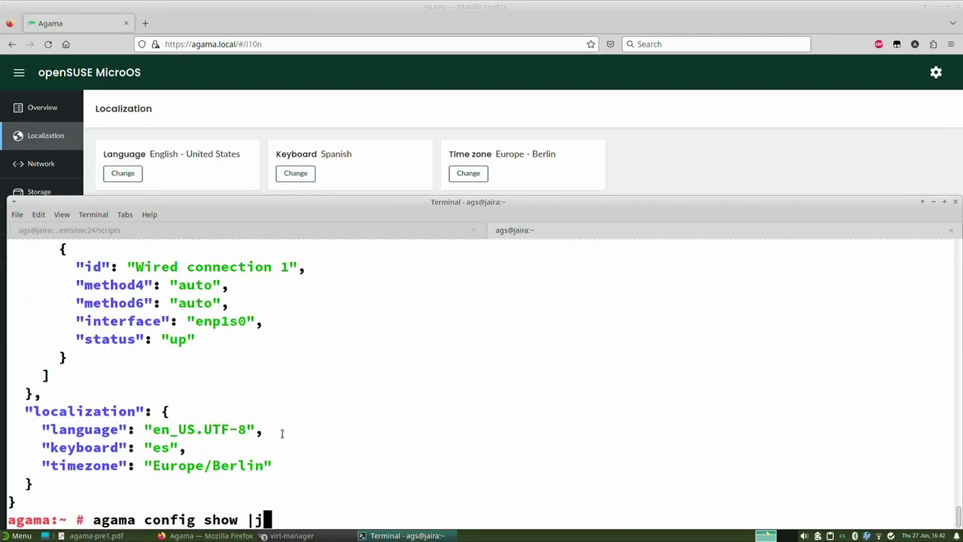
text(es)
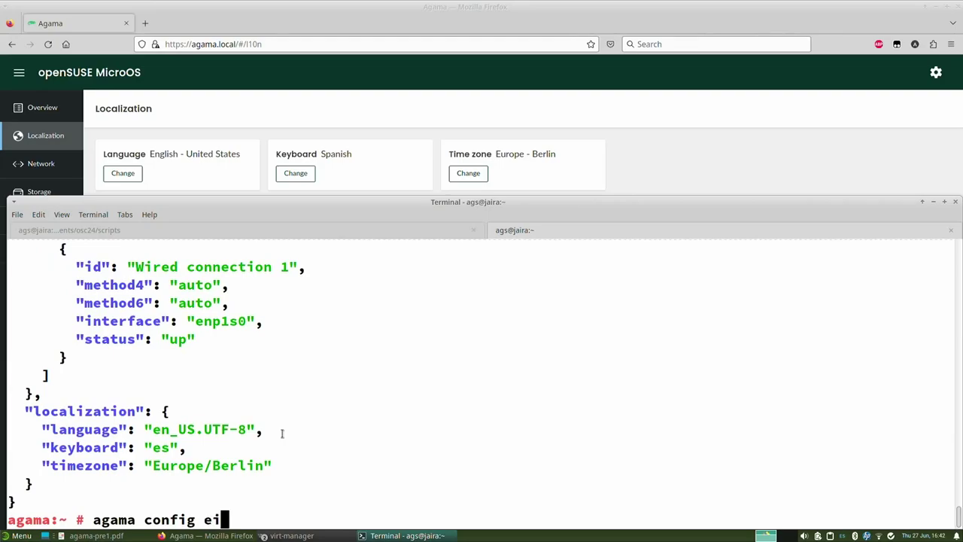
key(BackSpace)
text(dit)
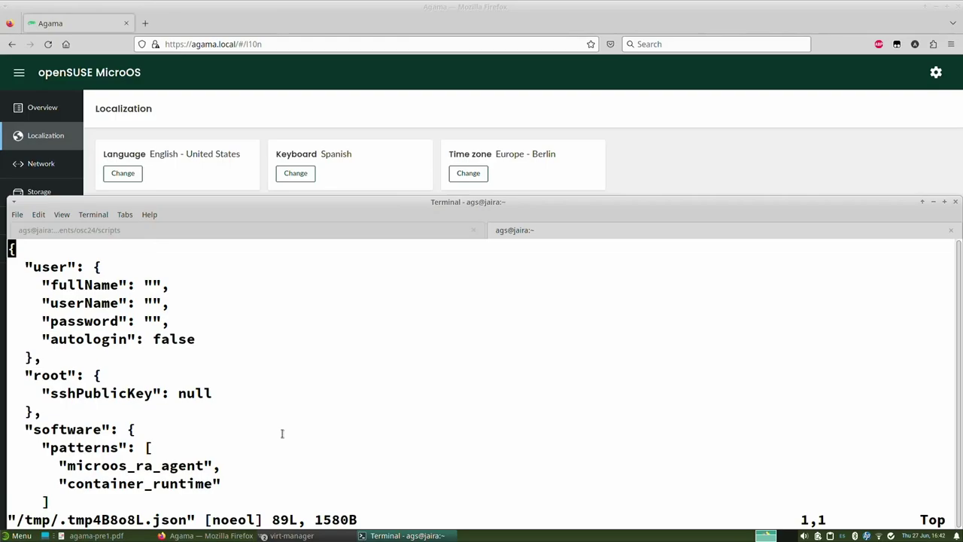
key(Down)
key(Down)
key(Right)
key(Right)
key(Right)
key(Right)
key(Right)
key(Right)
key(Right)
key(Right)
key(Right)
key(Right)
key(Right)
key(Right)
key(Right)
key(Right)
key(Right)
key(Right)
key(Right)
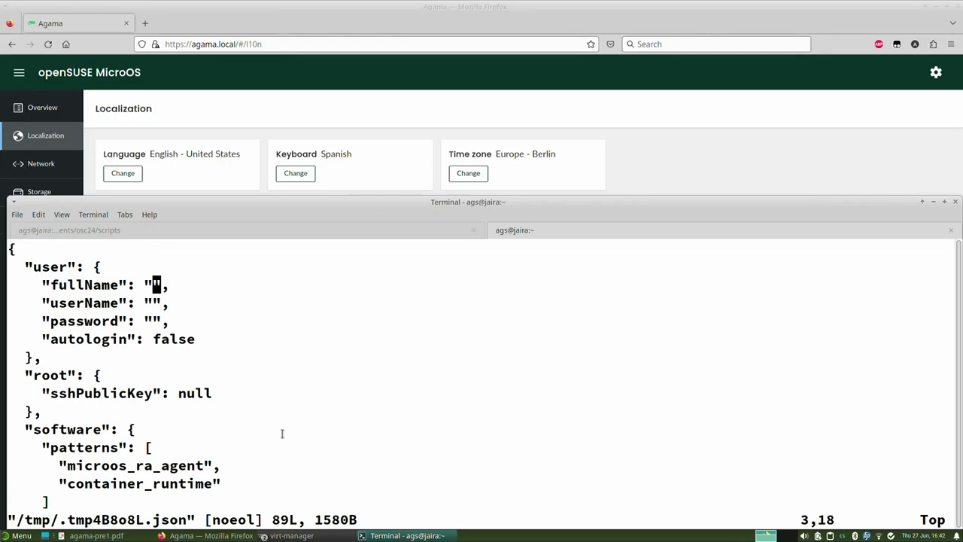
text(iAc)
key(BackSpace)
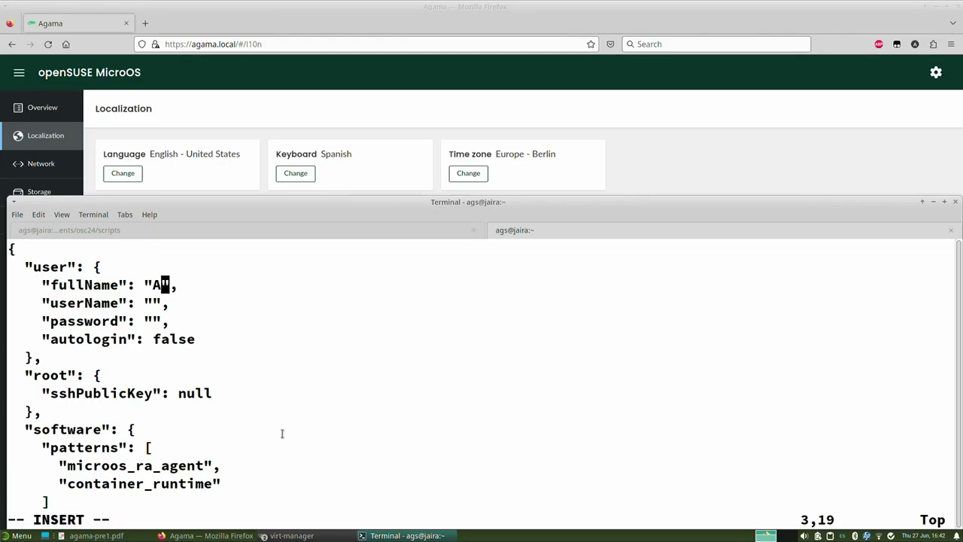
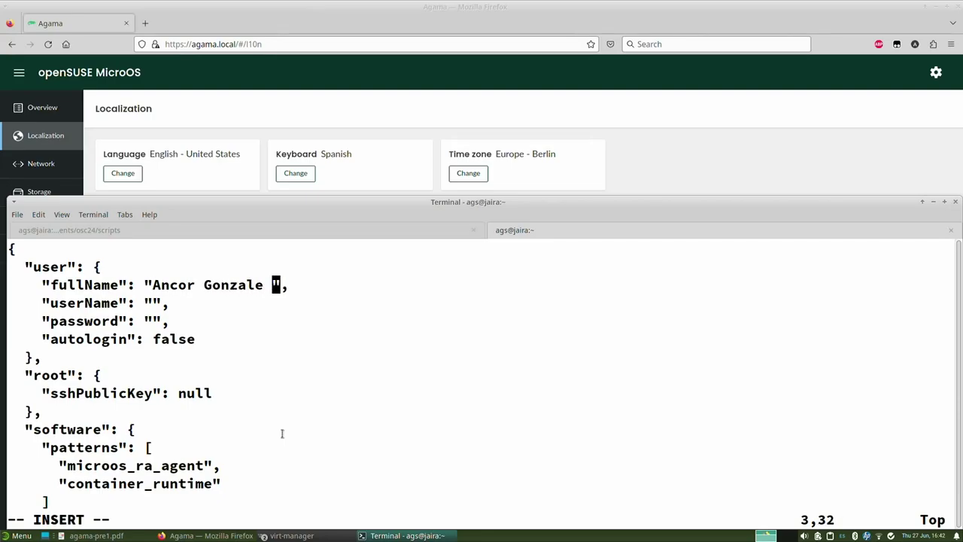
Fill in the username and the user password, then save and quit with :x
key(Down)
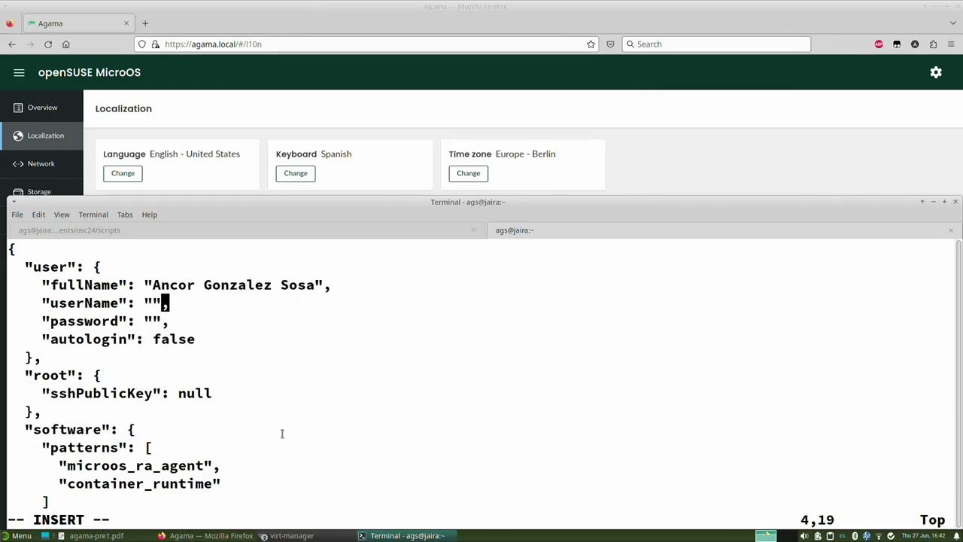
key(Left)
text(anc)
text(orgs)
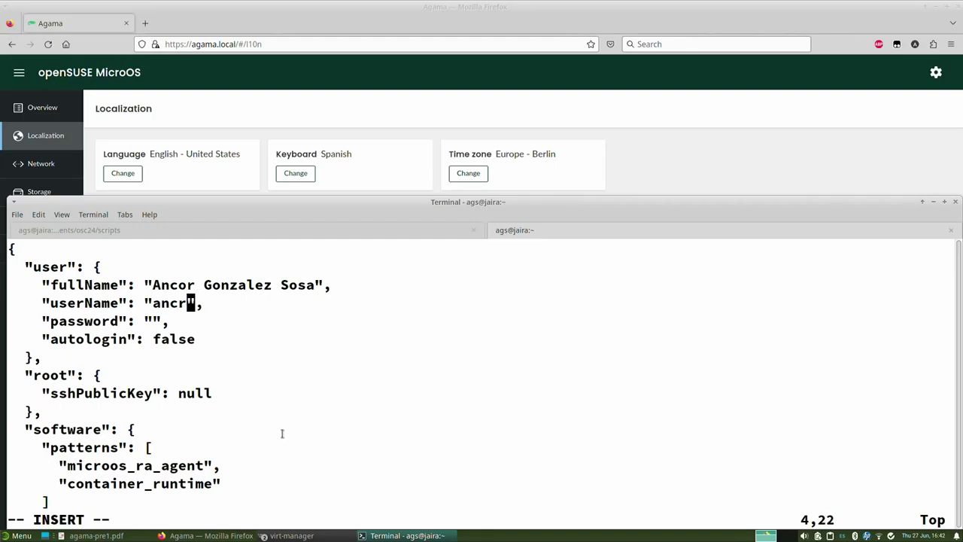
key(Down)
key(Left)
key(Left)
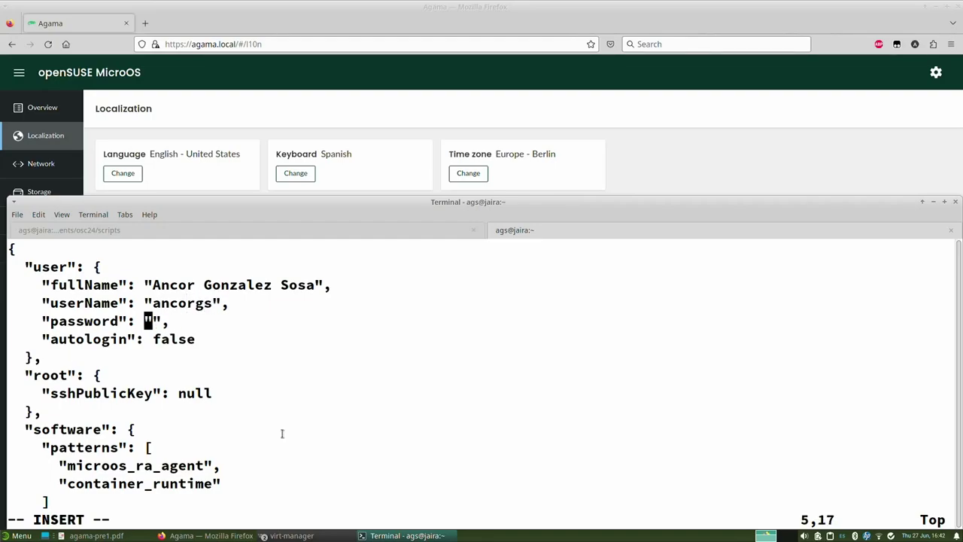
key(Right)
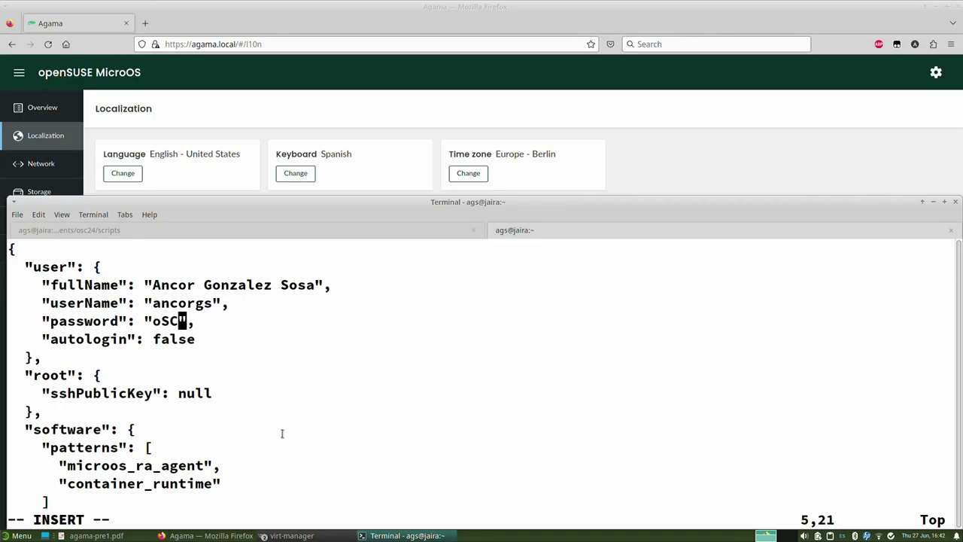
key(Escape)
text(:x)
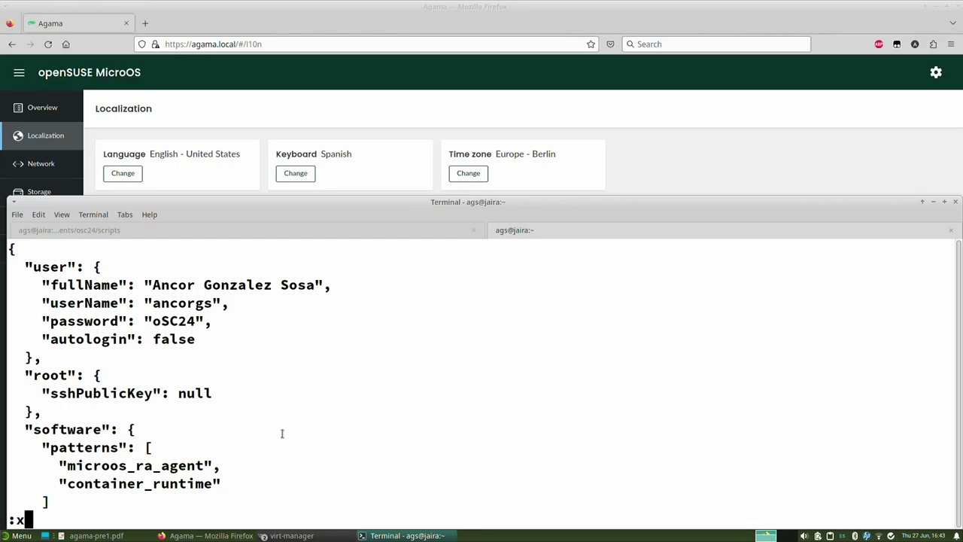
key(Return)
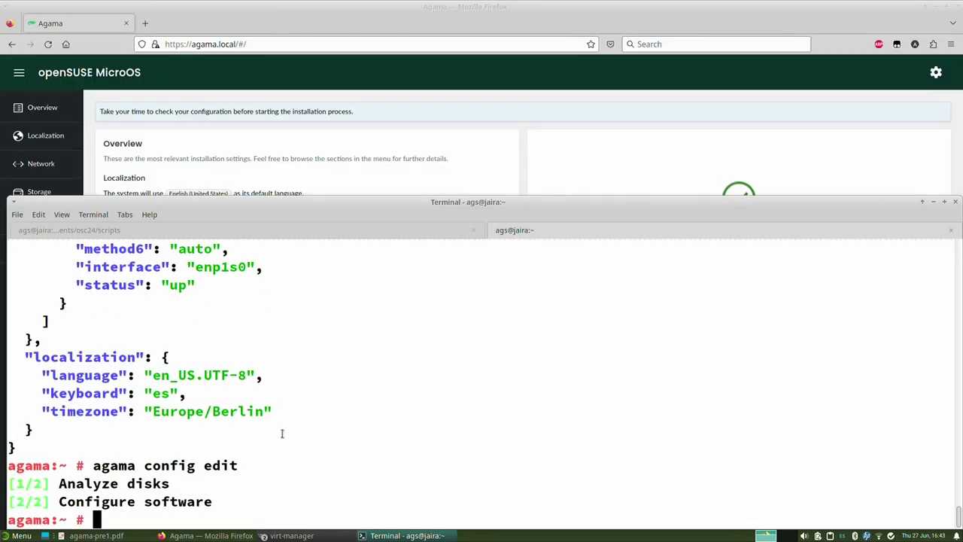
Show Agama's Users page listing the new first user and the already-set root password
click(290, 18)
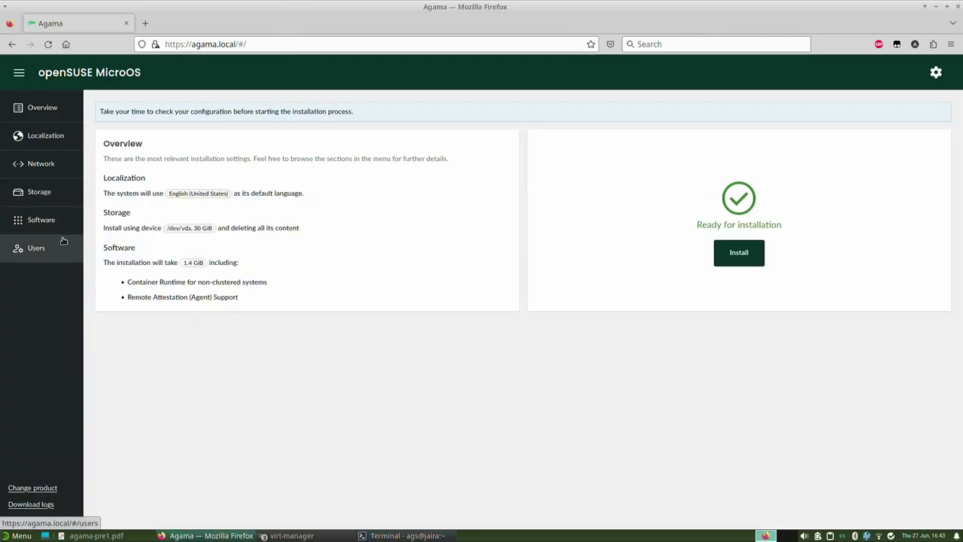
click(64, 241)
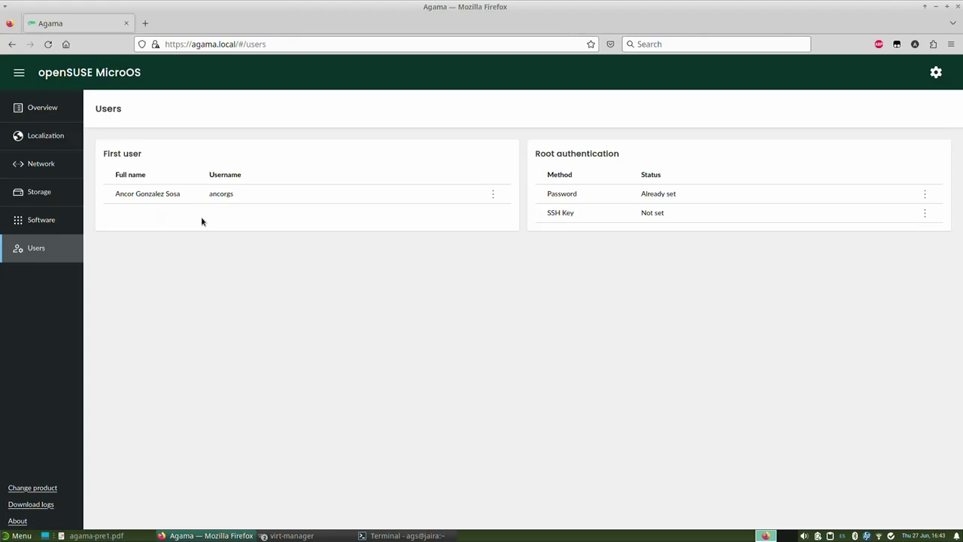
Return to the terminal and scroll through the applied configuration's JSON output
key(alt+Tab)
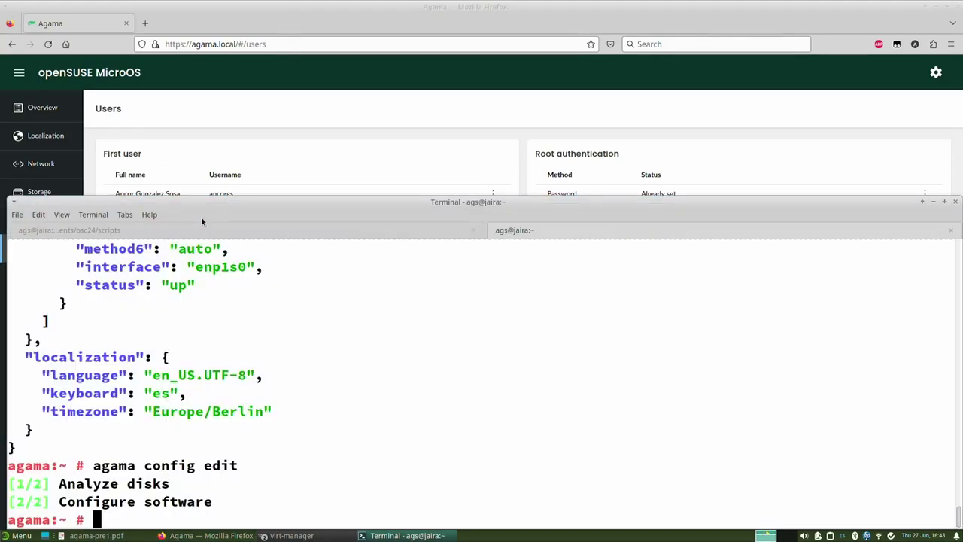
scroll(238, 426, up, 8)
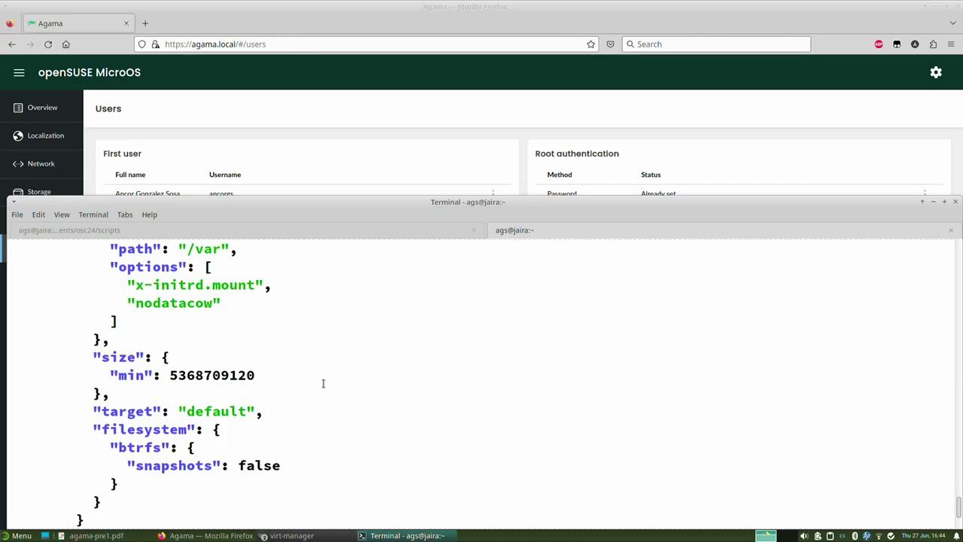
scroll(323, 384, down, 8)
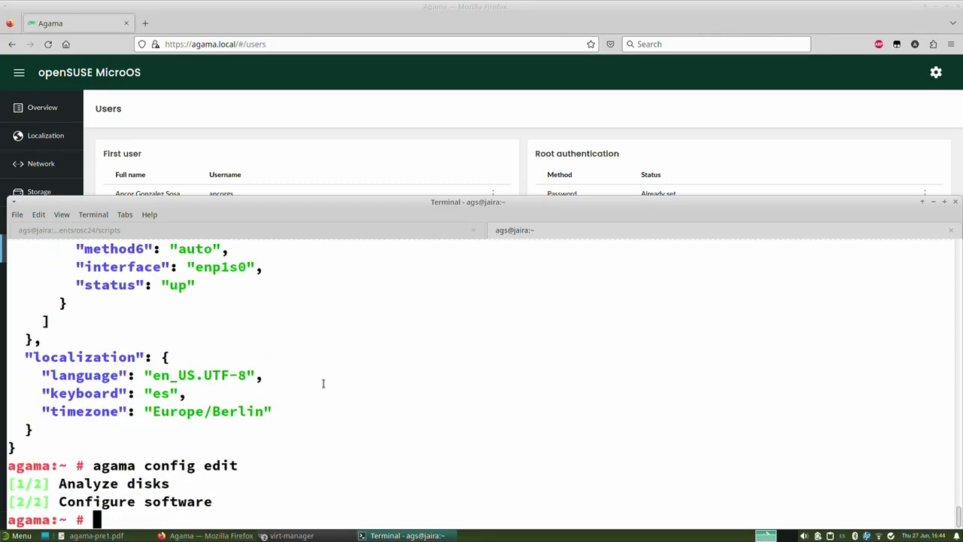
Start the system installation with 'agama install'
text(agama config edit)
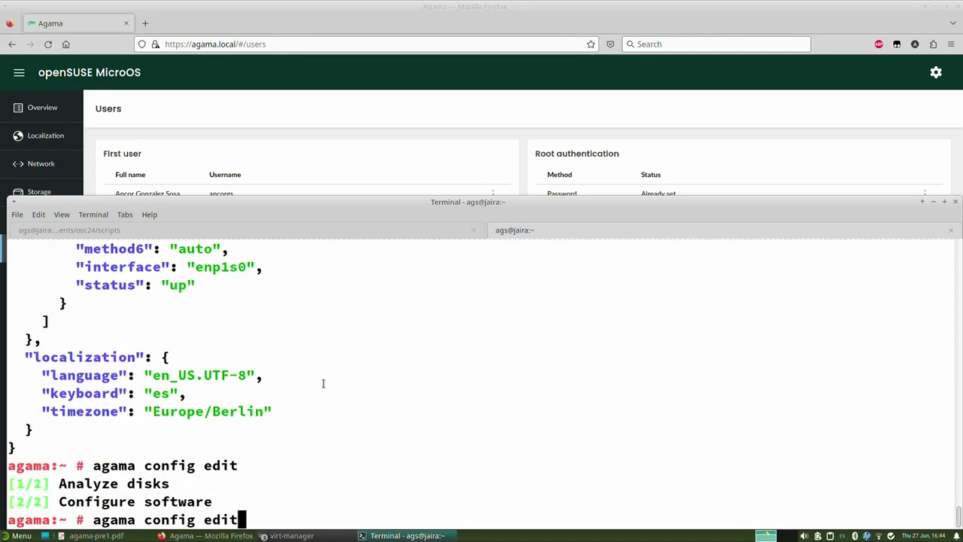
key(BackSpace)
key(BackSpace)
key(BackSpace)
key(BackSpace)
key(BackSpace)
key(BackSpace)
key(BackSpace)
key(BackSpace)
key(BackSpace)
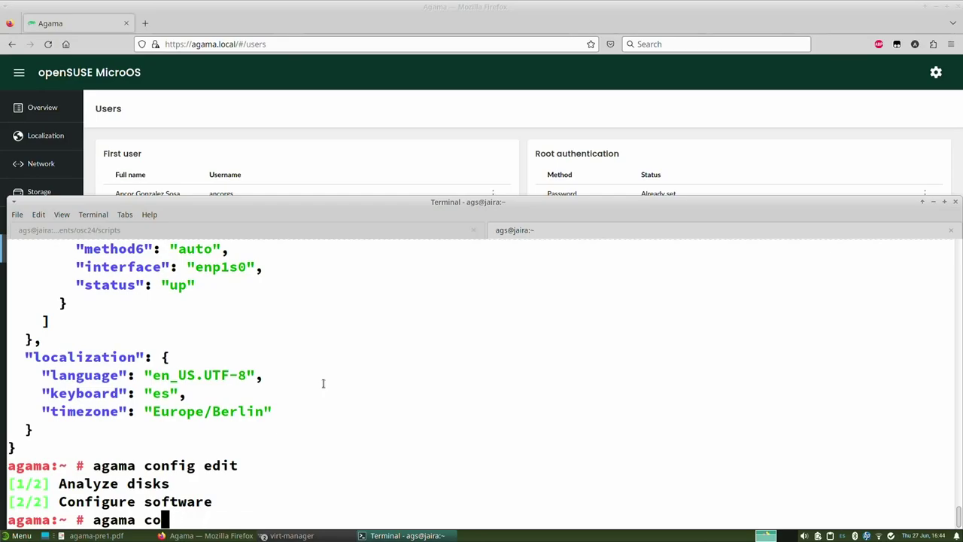
key(BackSpace)
key(BackSpace)
text(instal)
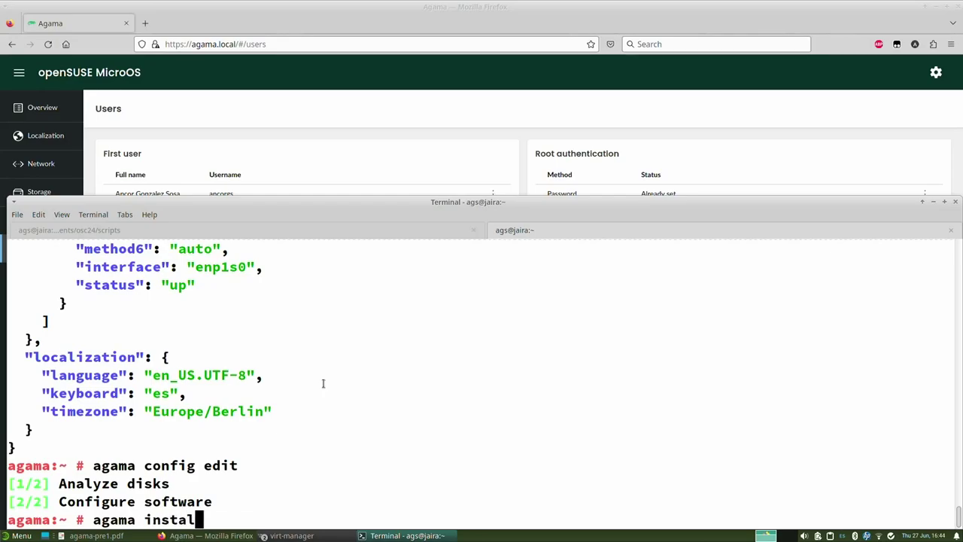
text(l)
key(Return)
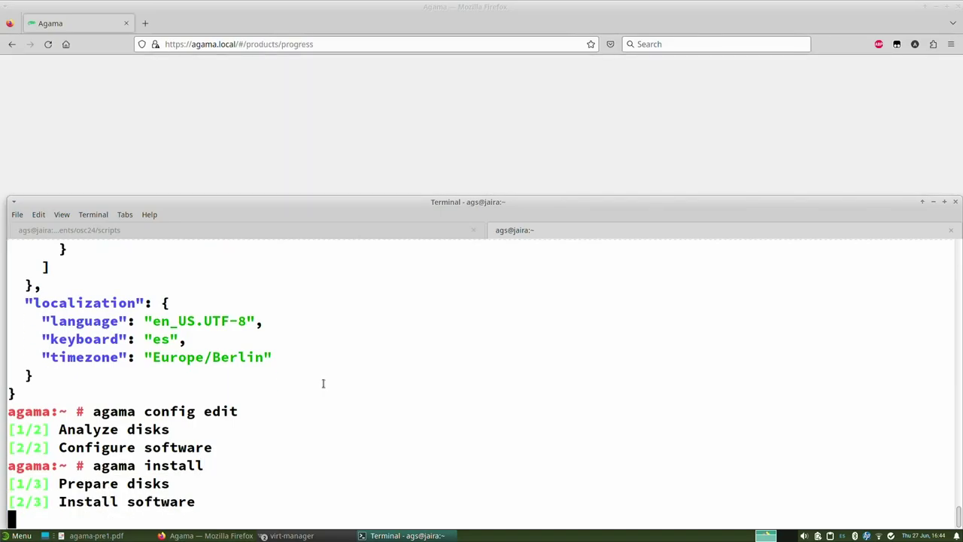
Check installation progress in the browser, then return to the terminal's scripts session
click(423, 100)
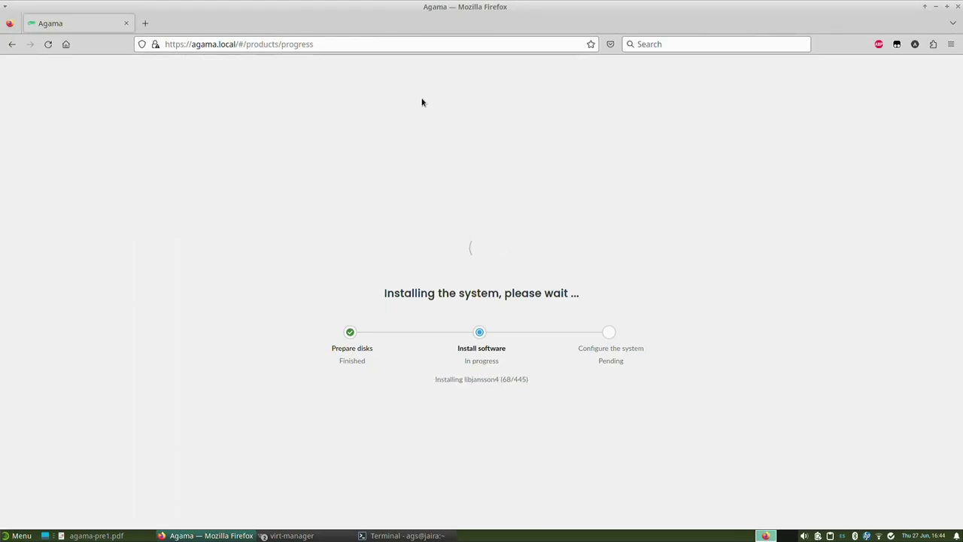
key(alt+Tab)
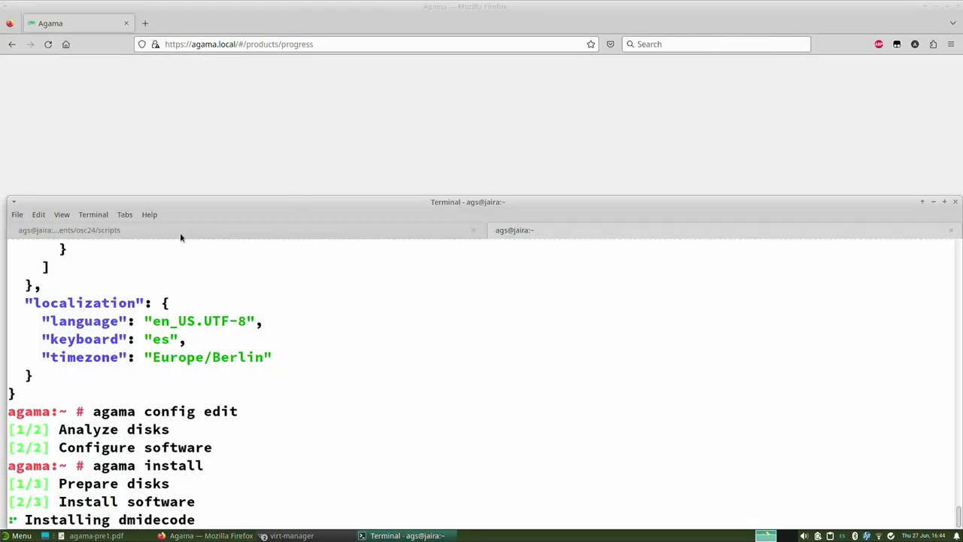
click(180, 232)
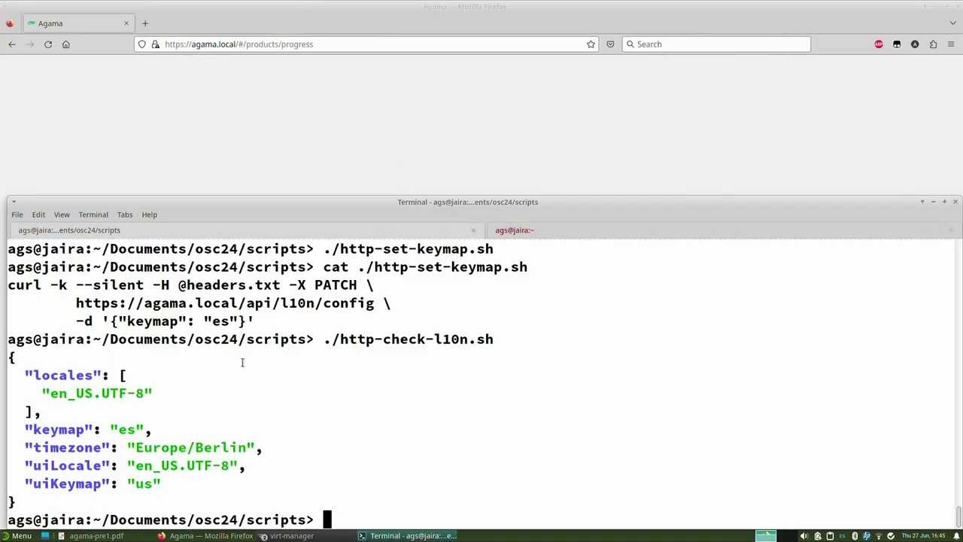
Run ./http-monitor.sh to stream Agama's installation progress events over the websocket
text(./http-)
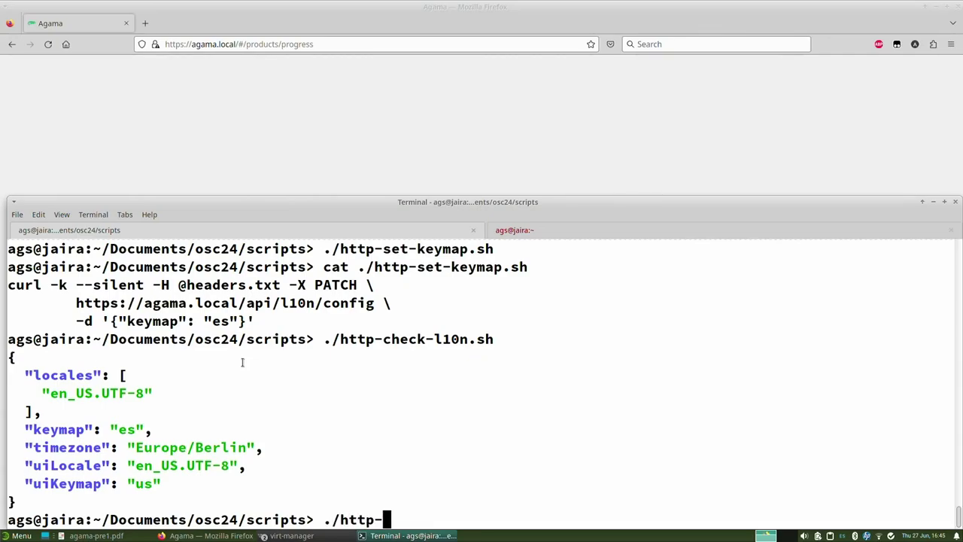
key(Tab)
key(Tab)
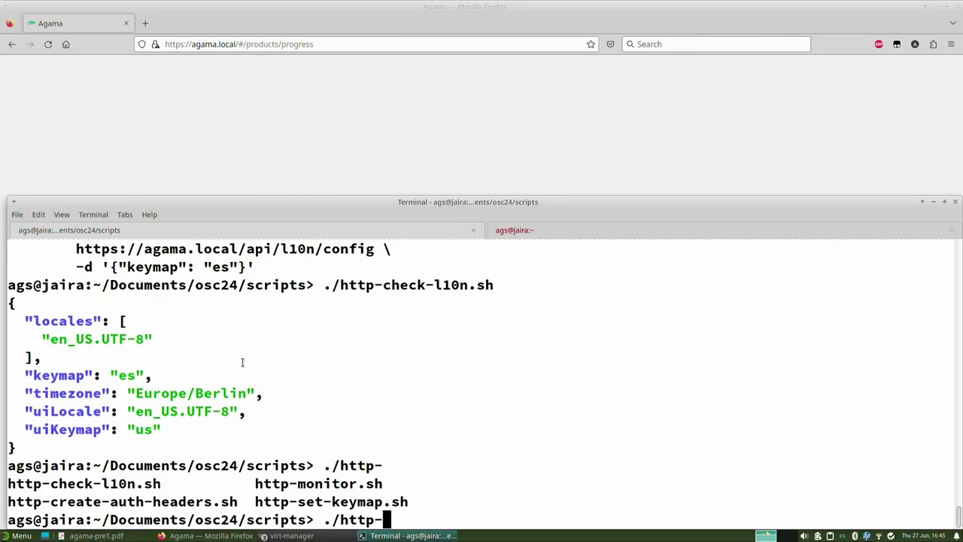
text(mo)
key(Tab)
key(Return)
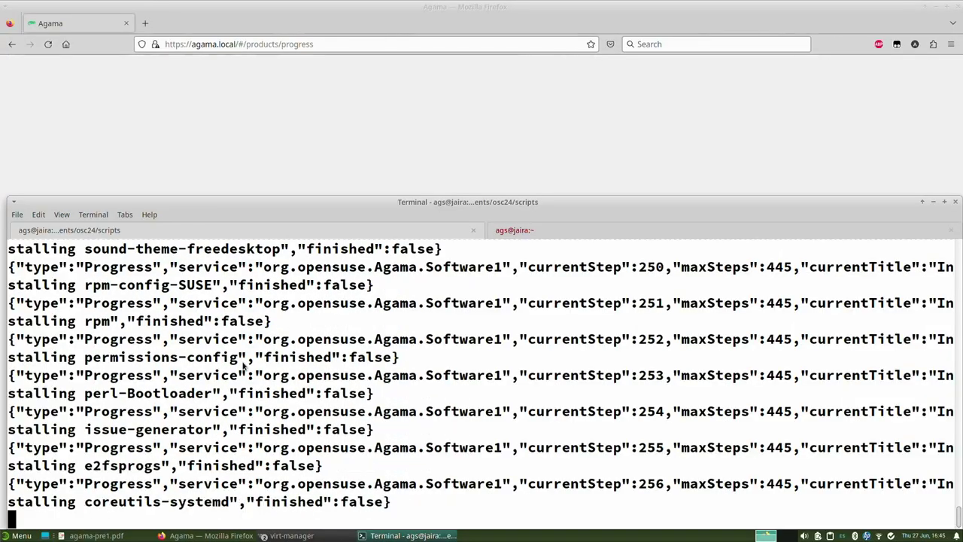
Compare with the browser progress page, then stop the monitor at step 341 of 445
key(alt+Tab)
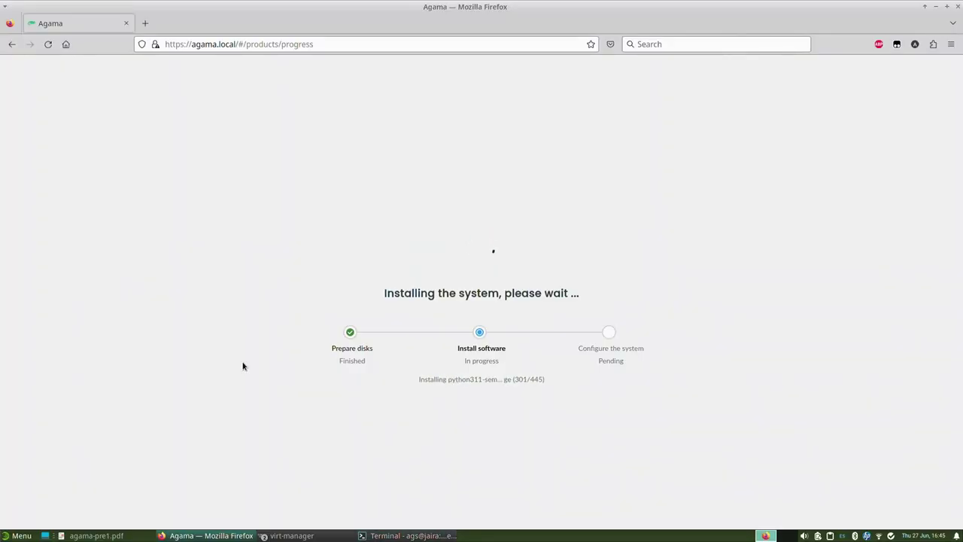
key(alt+Tab)
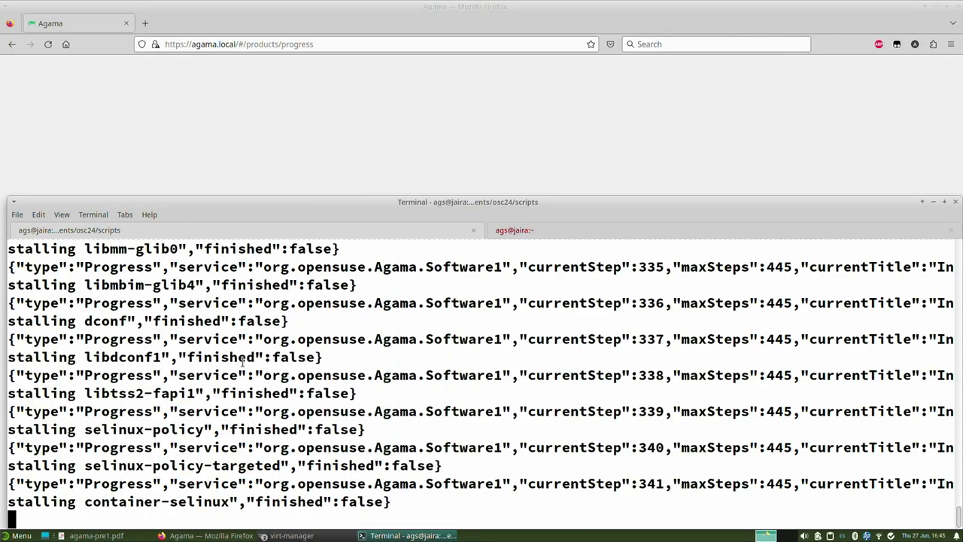
key(ctrl+c)
Print the contents of ./http-monitor.sh with cat to show its websocat command
text(cat)
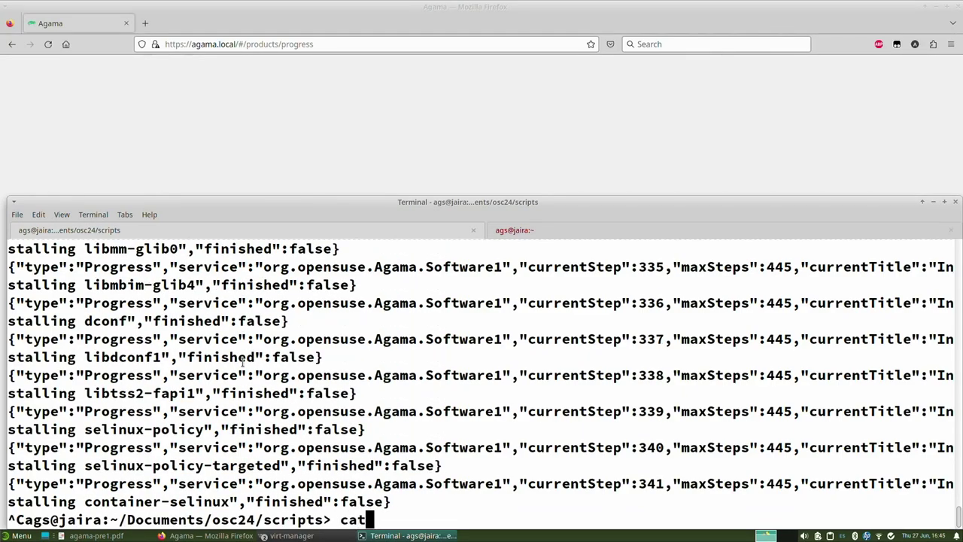
text( ./h)
key(Tab)
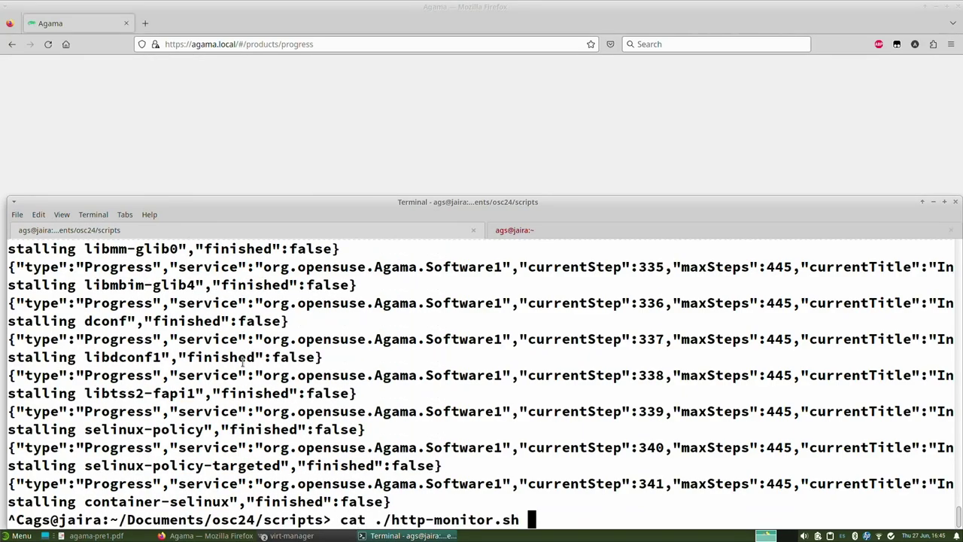
key(Return)
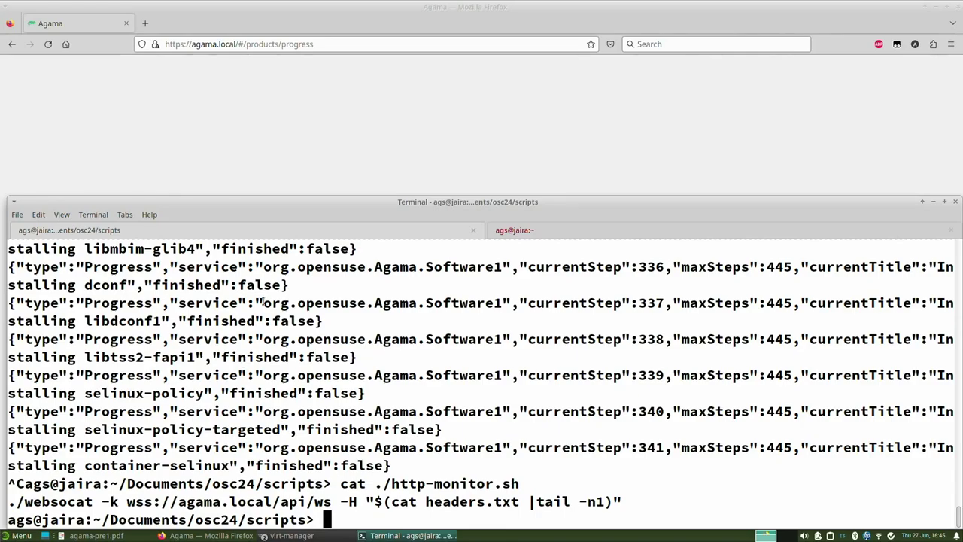
Check the installation progress page, then advance the slides to Storage Setup: YaST Proposal
click(309, 118)
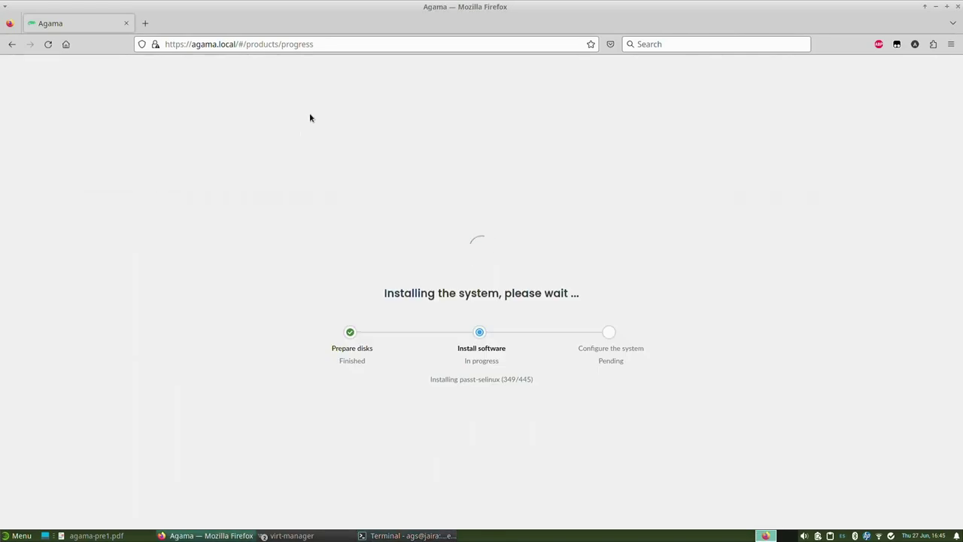
key(alt+Tab)
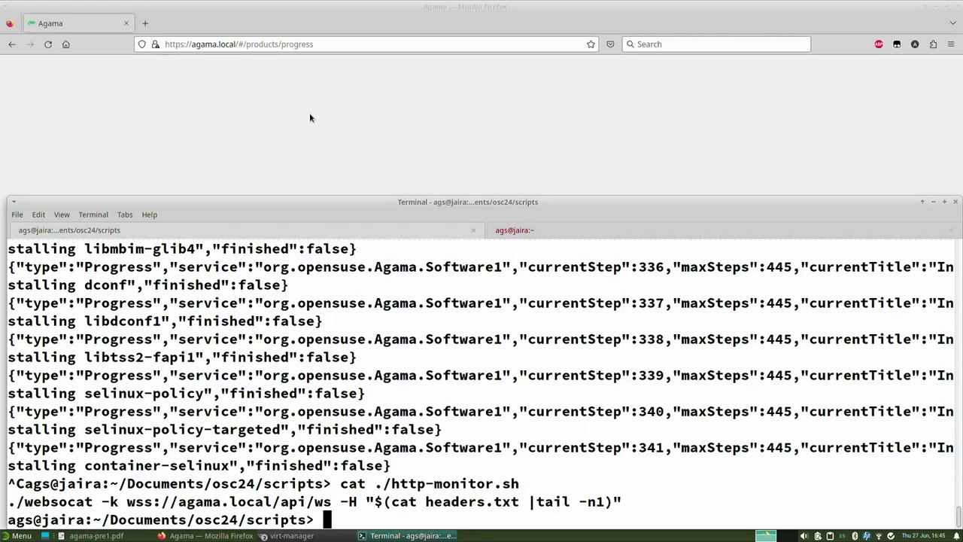
key(alt+Tab)
key(alt+Tab)
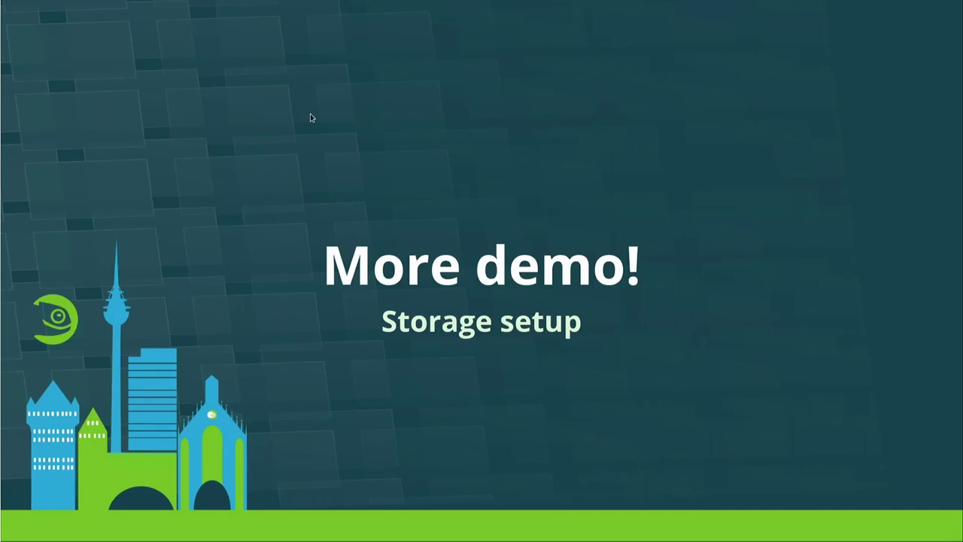
key(Right)
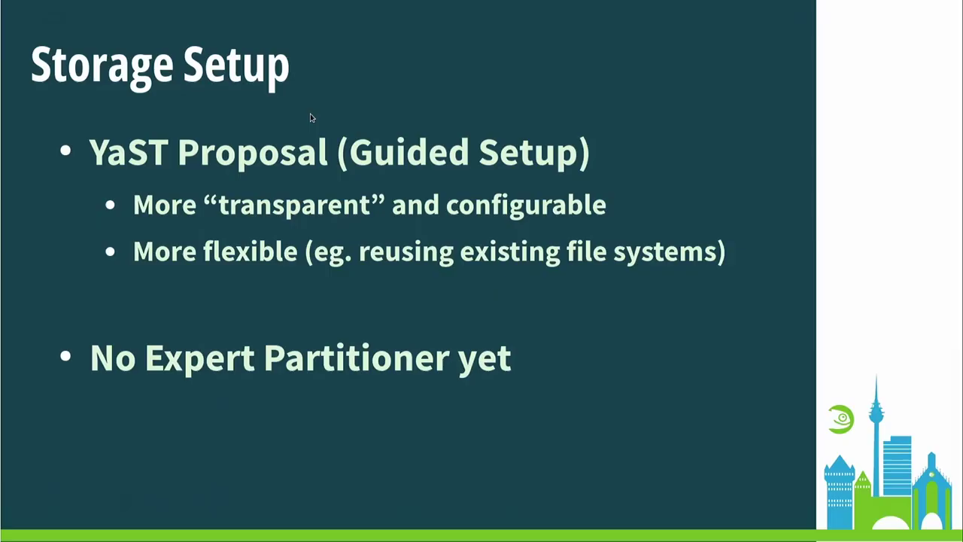
key(alt+Tab)
key(alt+Tab)
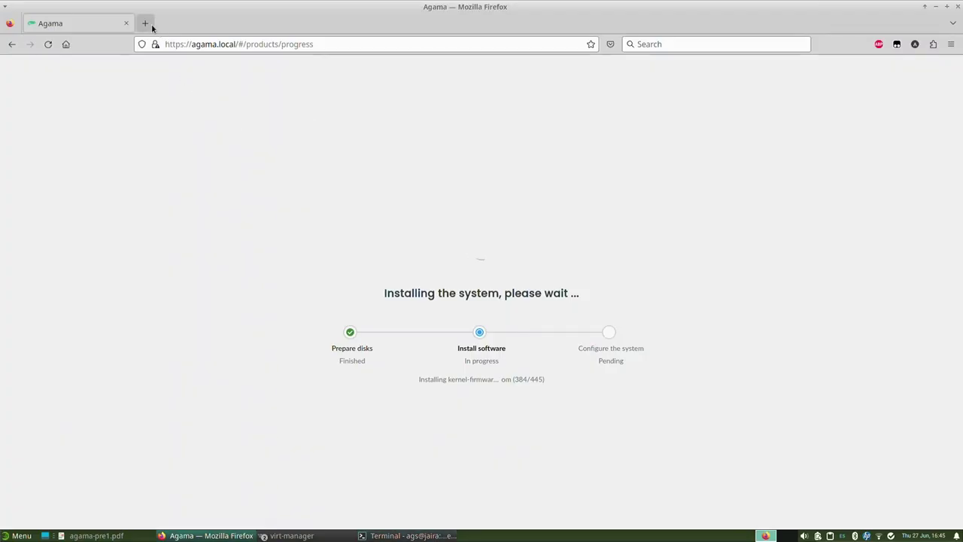
Load the second installer at agama-2.local in a new Firefox tab
click(145, 23)
text(agma)
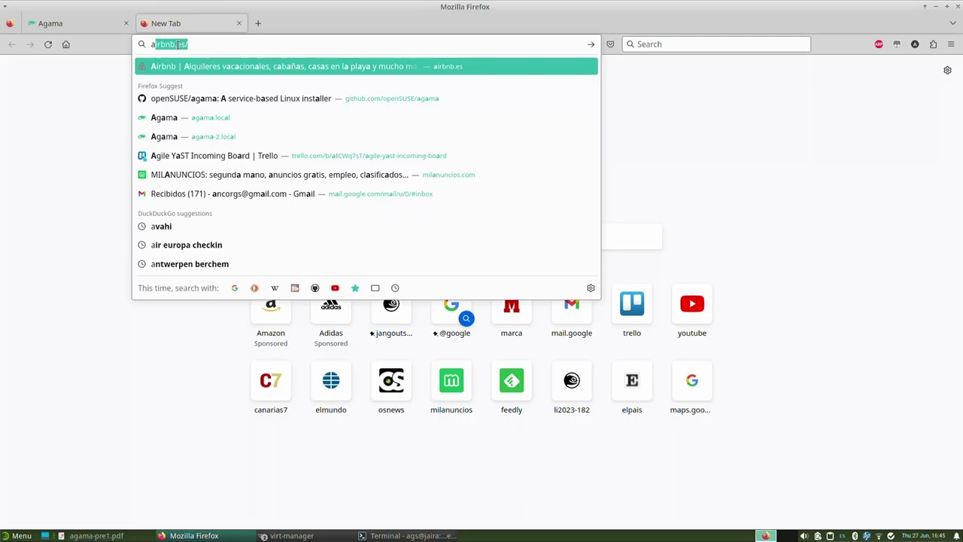
key(BackSpace)
key(BackSpace)
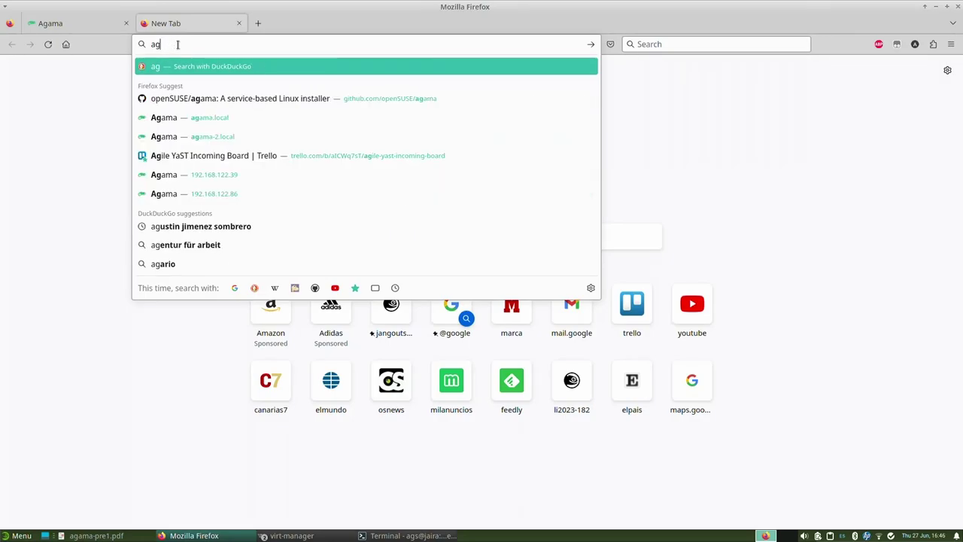
text(ama-2)
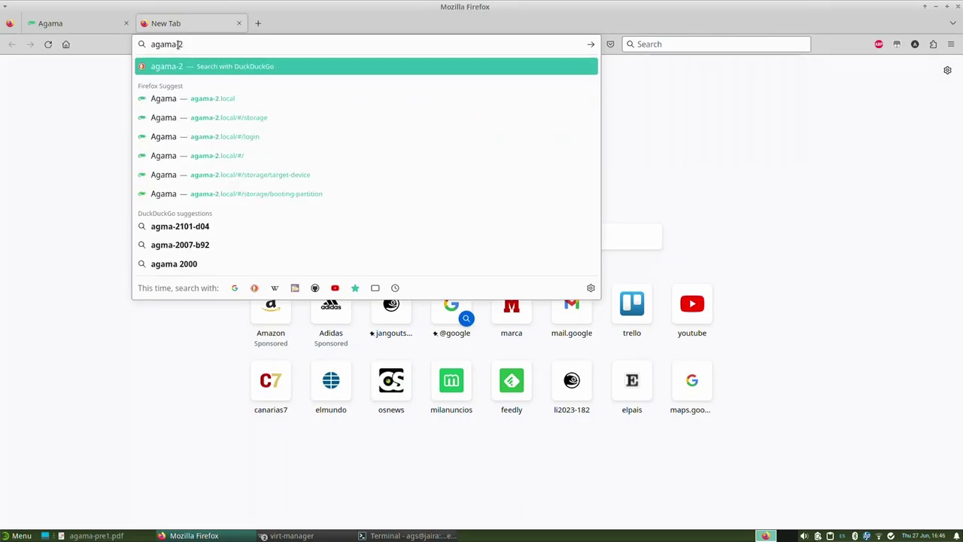
key(Down)
key(Return)
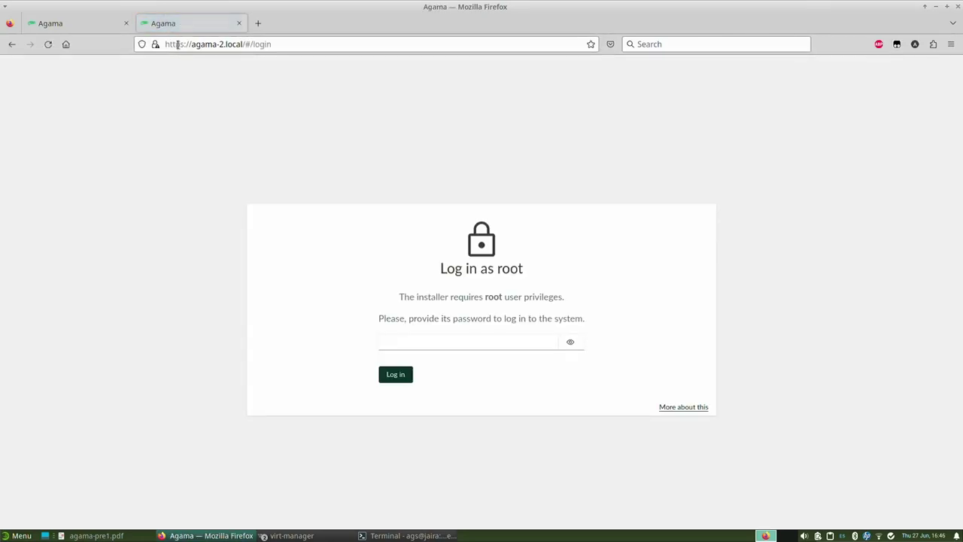
Log in to agama-2.local with the root password and return to the slides
click(393, 345)
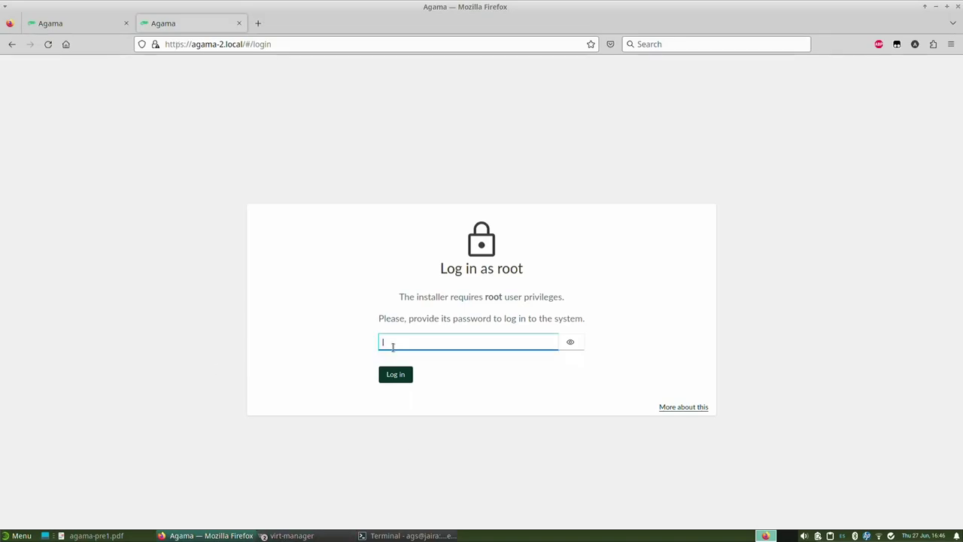
text(•••)
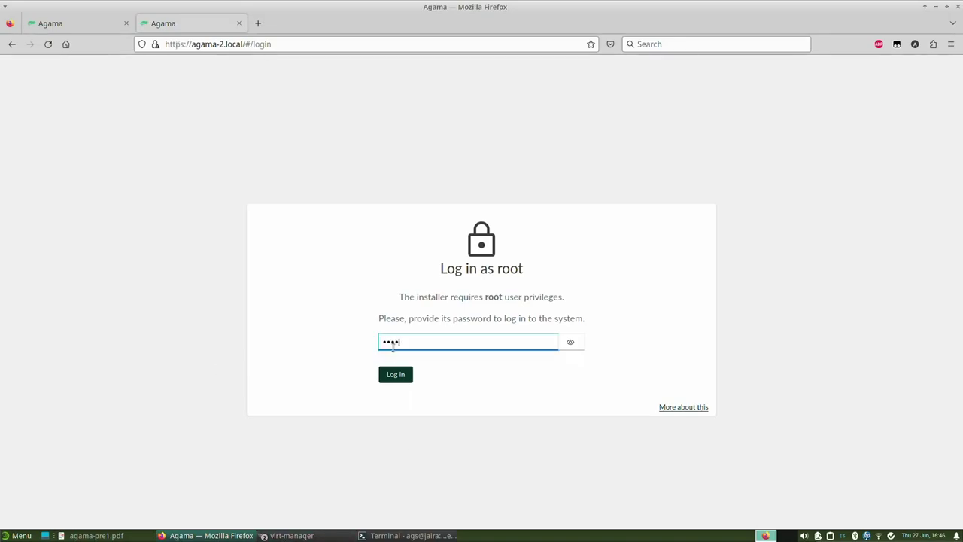
text(•••••••)
key(Return)
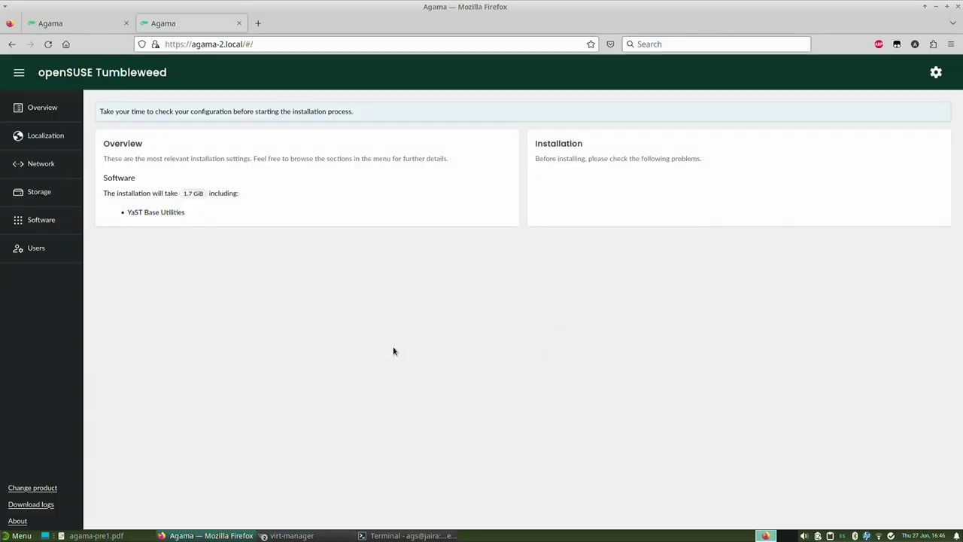
key(alt+Tab)
key(alt+Tab)
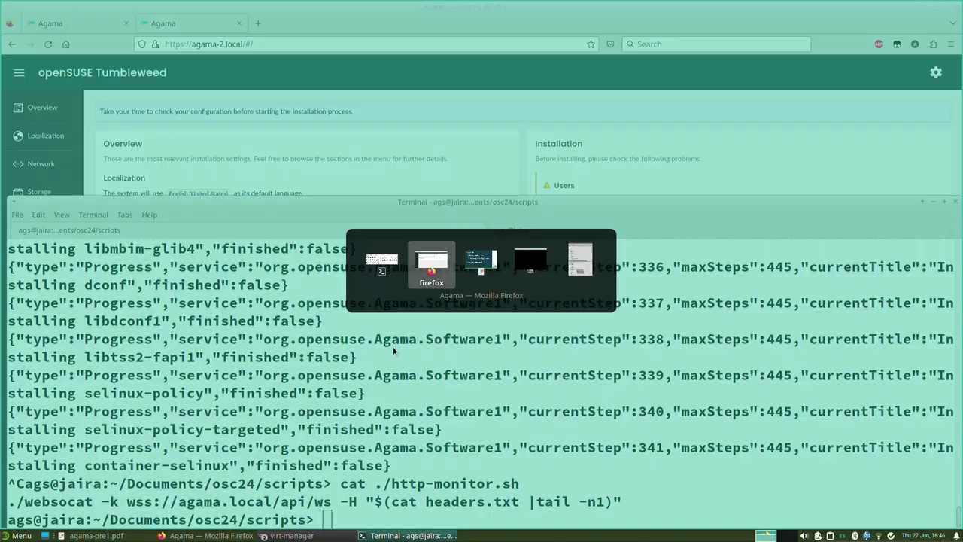
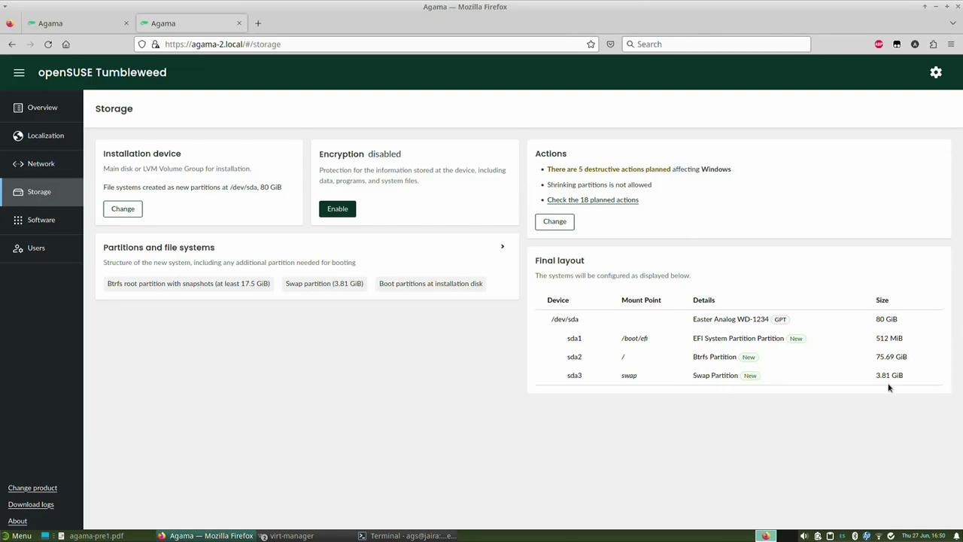
Show the 18 planned actions for /dev/sda: 512 MiB EFI, 75.69 GiB Btrfs root, 3.81 GiB swap
click(605, 203)
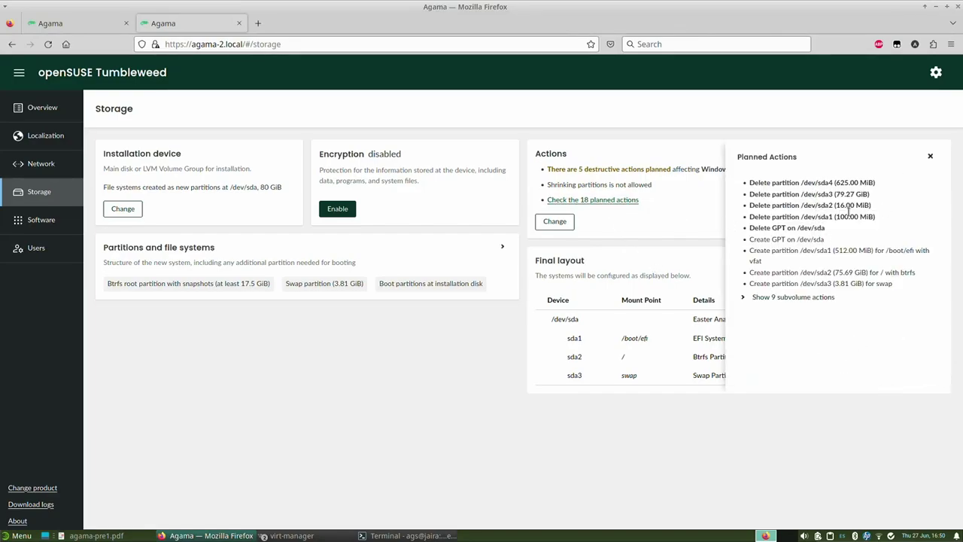
Close the planned actions list and bring up the space policy options, trying Shrink existing partitions
click(930, 156)
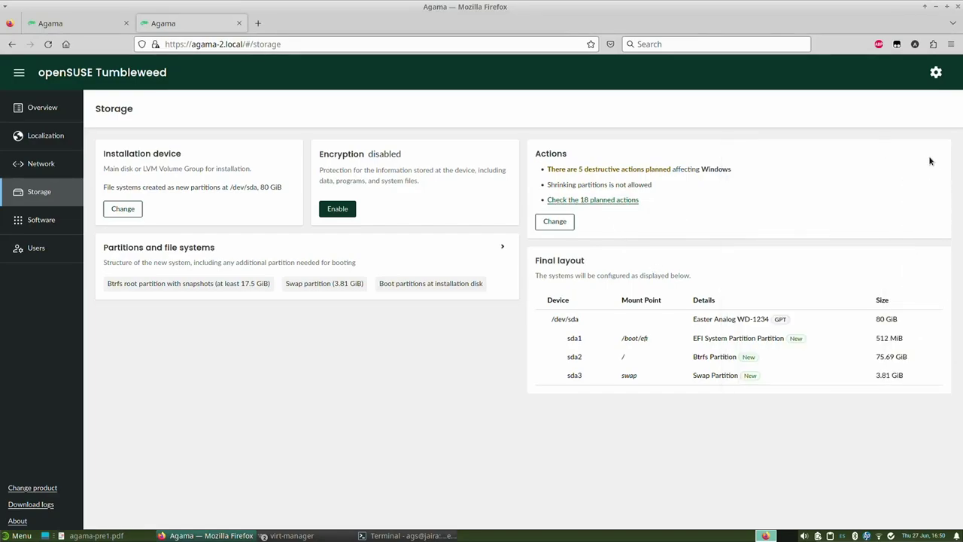
click(565, 224)
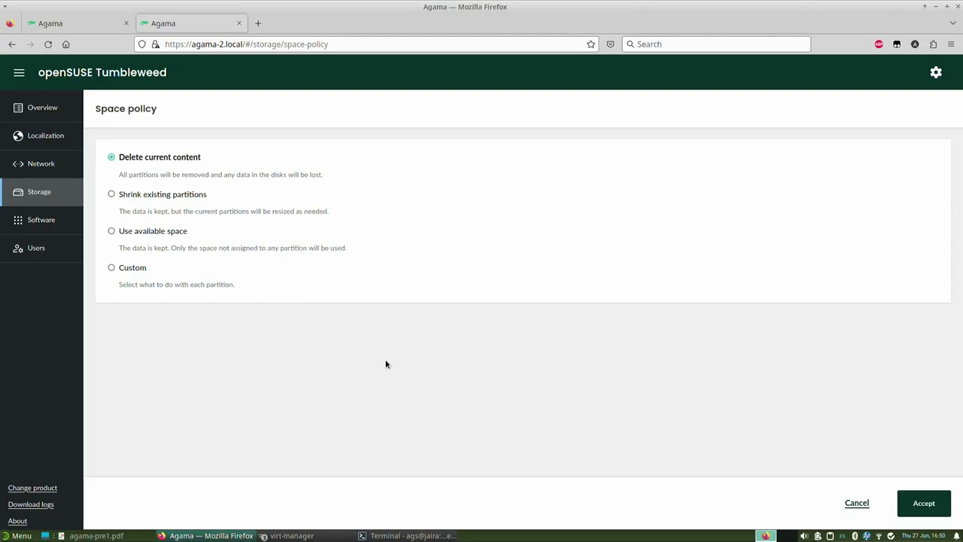
click(155, 197)
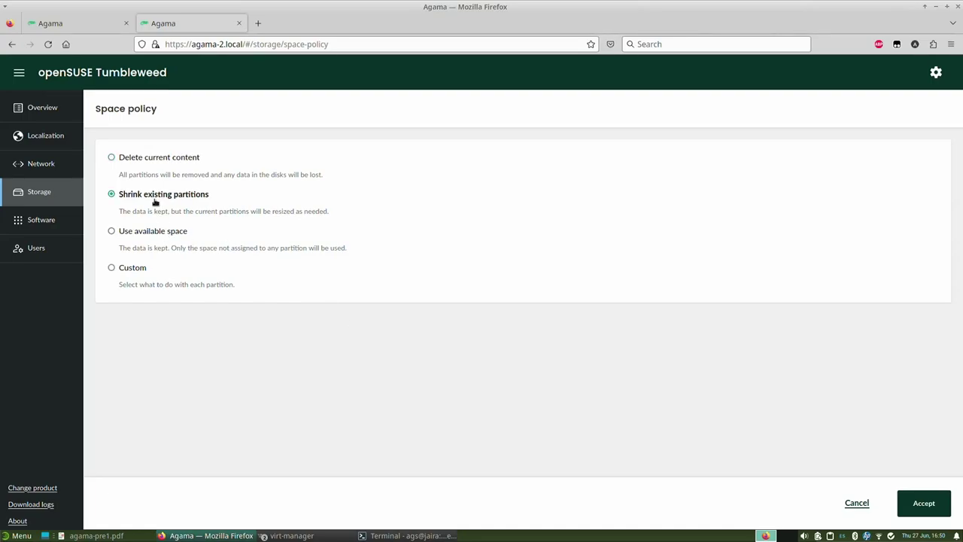
Compare the space policies, then apply 'Shrink existing partitions' so Windows sda3 shrinks to 57.96 GiB
click(148, 232)
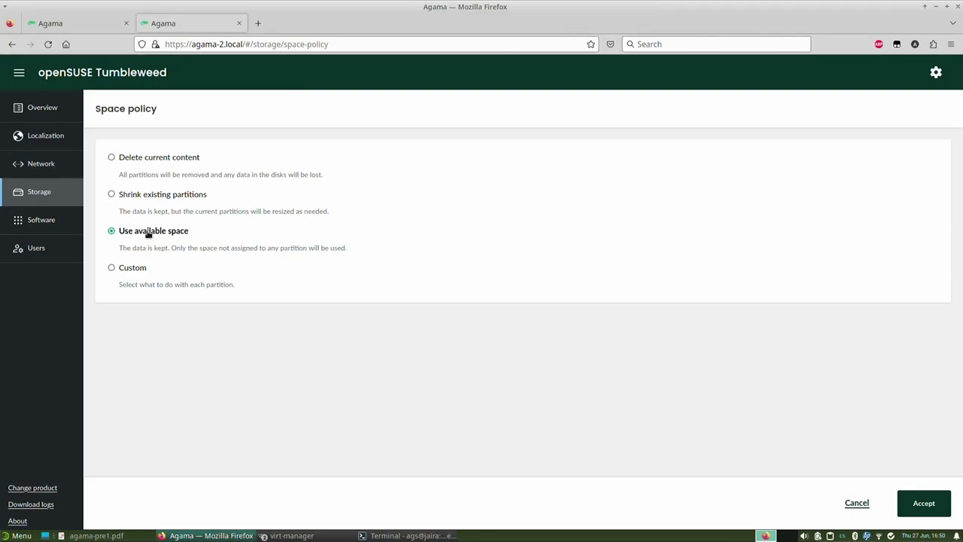
click(113, 268)
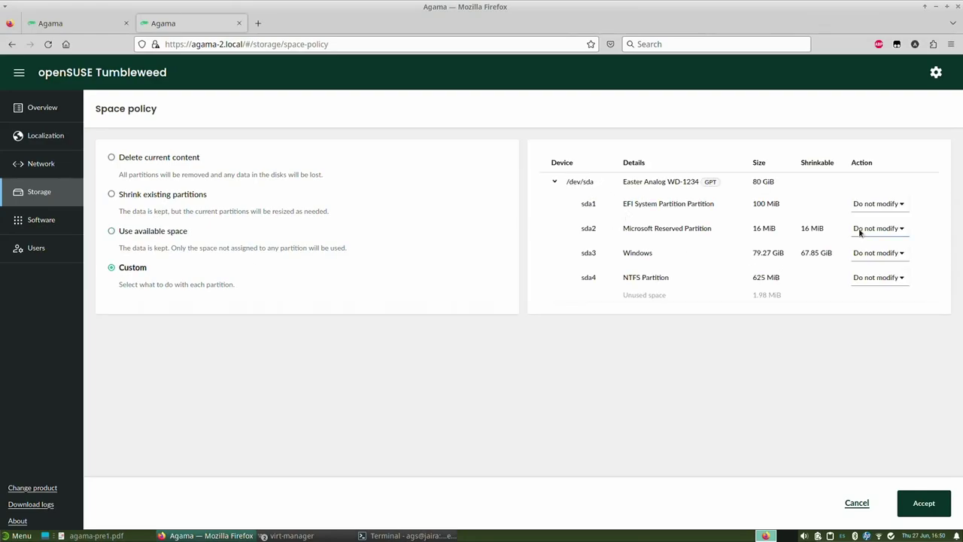
click(892, 228)
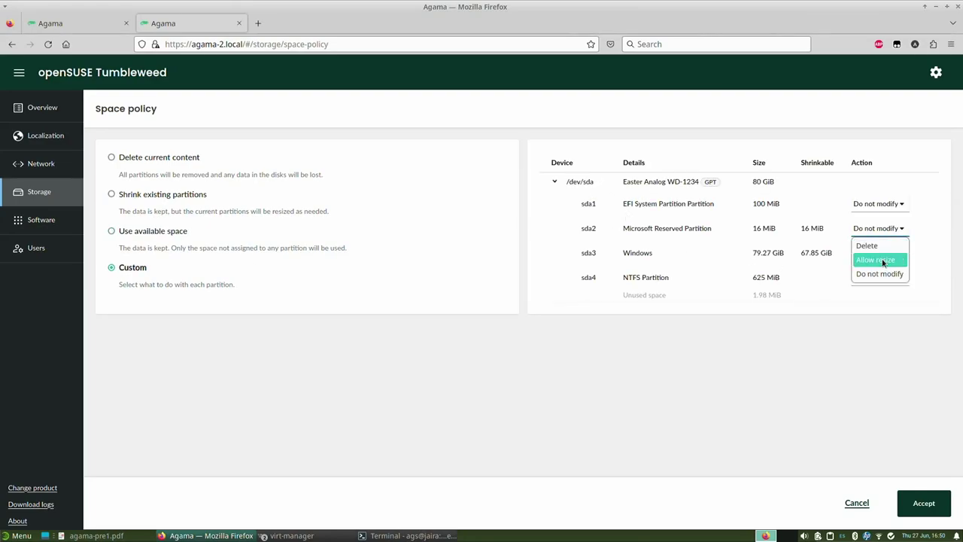
click(790, 275)
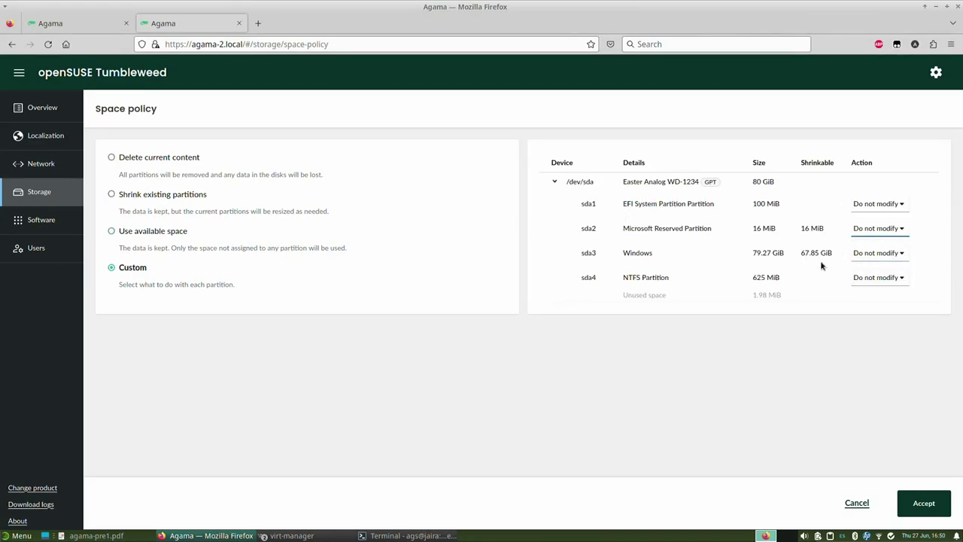
click(151, 199)
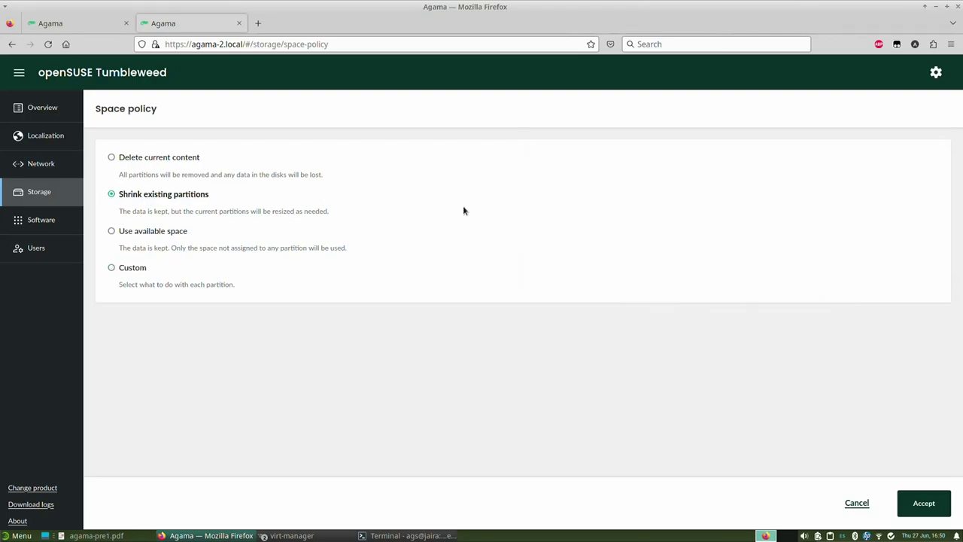
click(923, 503)
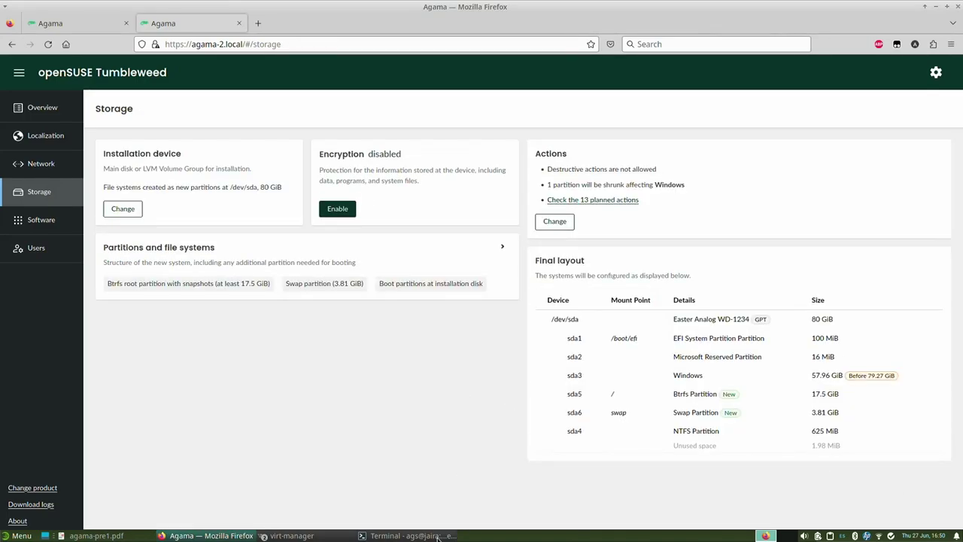
Bring up the installation device choice and expand the partitions of the 70 GiB /dev/sdb disk
drag(564, 340, 742, 338)
click(740, 339)
click(121, 214)
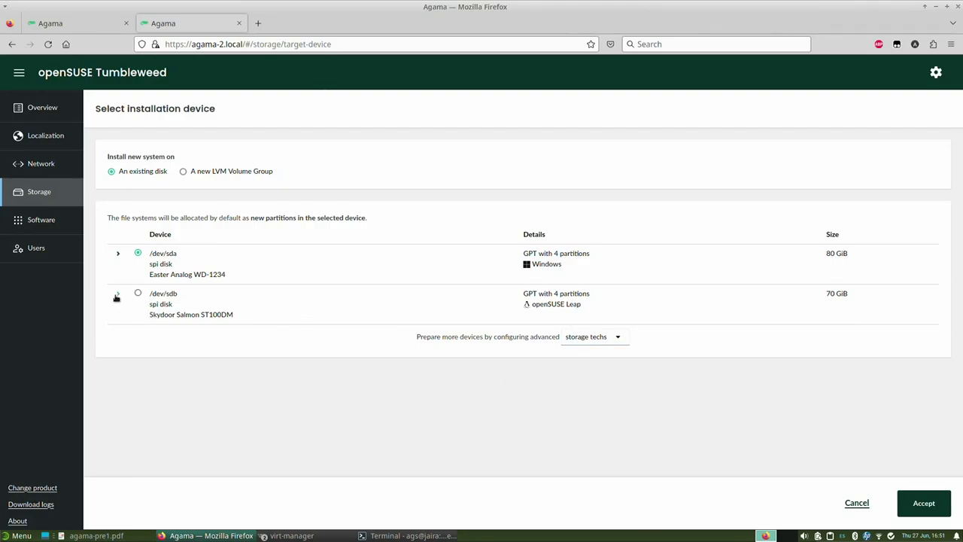
click(118, 294)
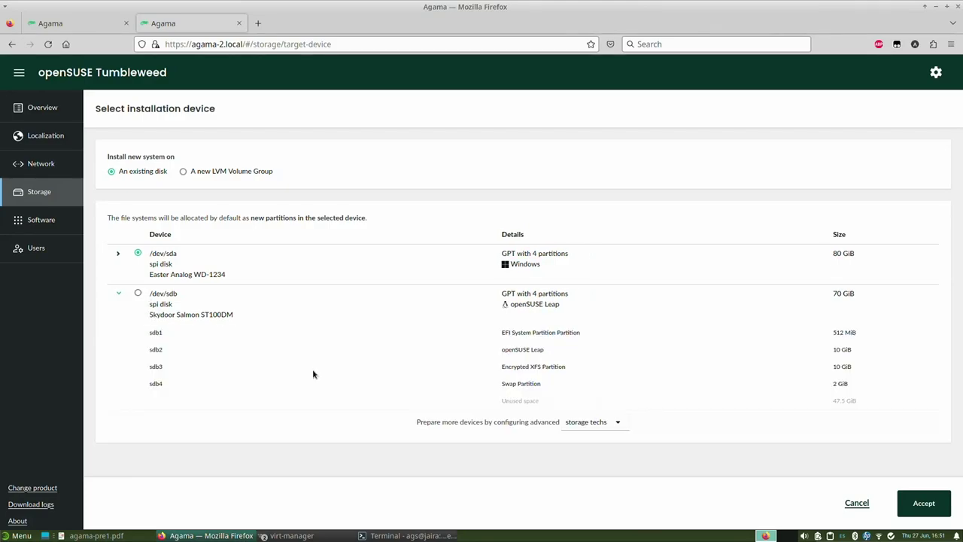
Make /dev/sdb the installation device after reviewing /dev/sda's partitions and the storage technologies list
click(118, 254)
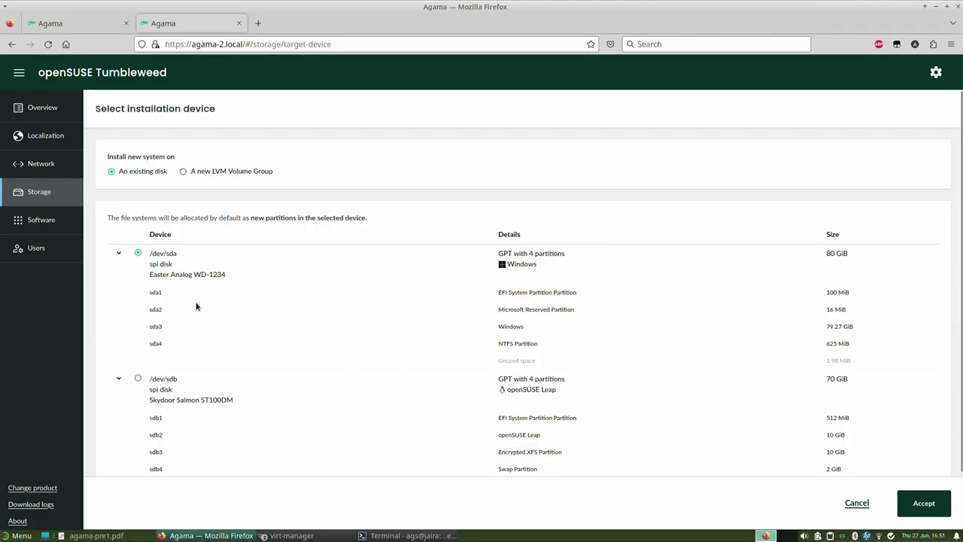
click(119, 255)
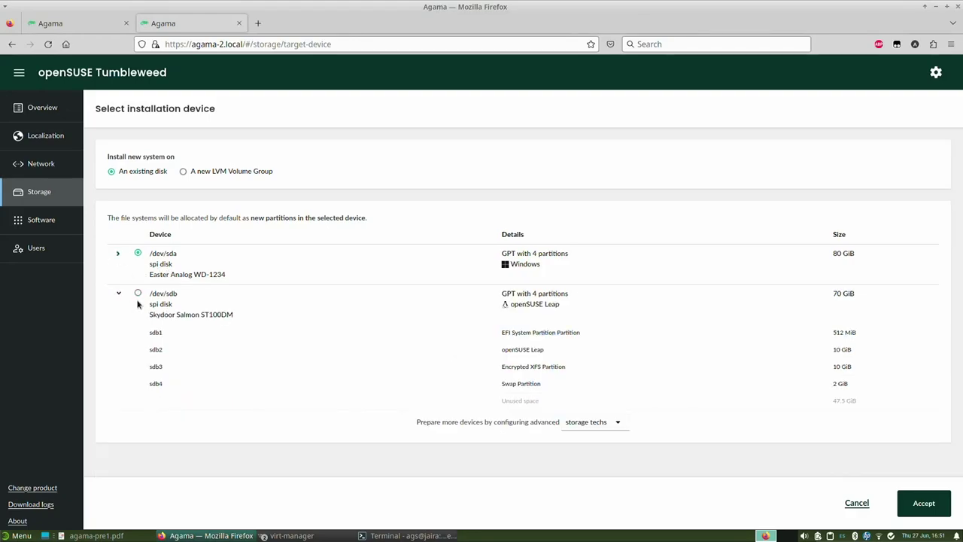
click(137, 294)
click(618, 422)
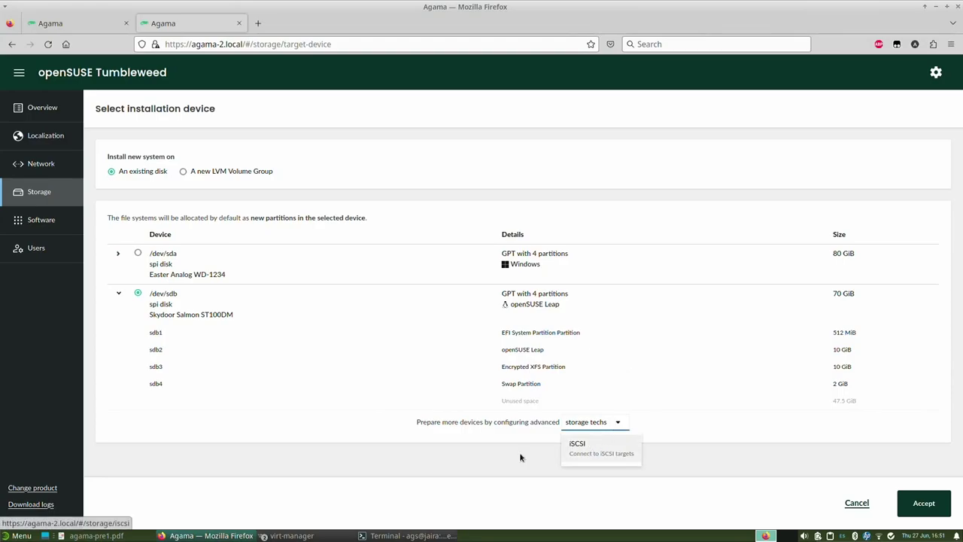
click(497, 457)
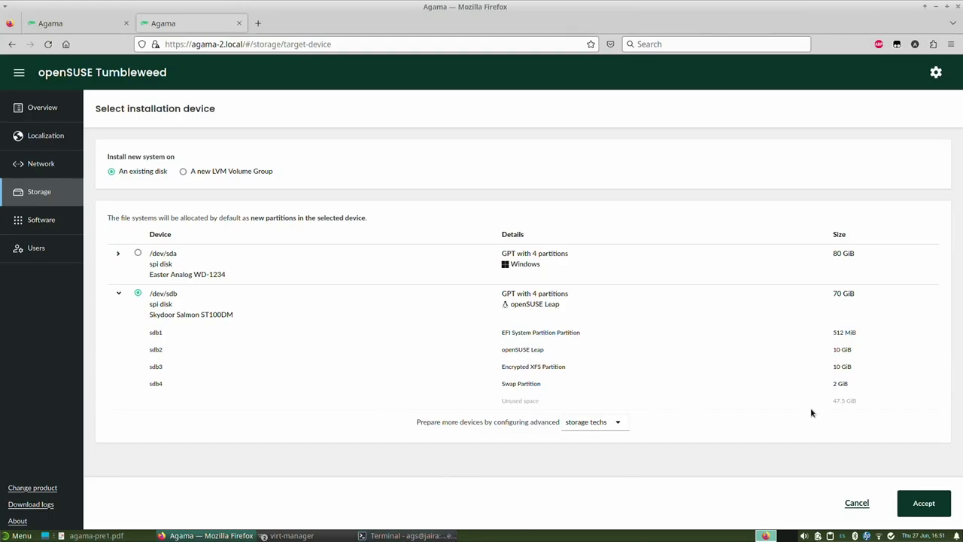
click(916, 503)
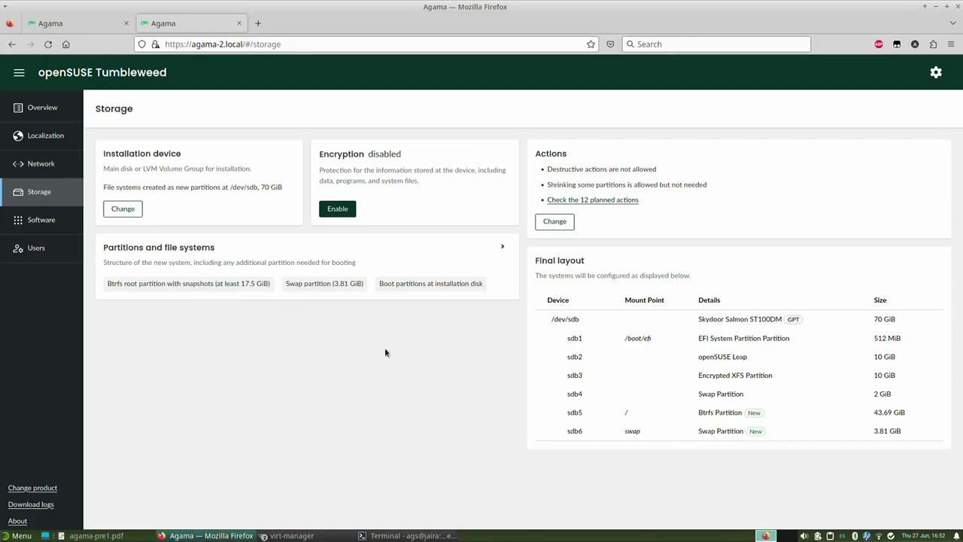
Expand 'Partitions and file systems' to see the 43.69 GiB Btrfs root and 3.81 GiB swap on /dev/sdb
click(502, 246)
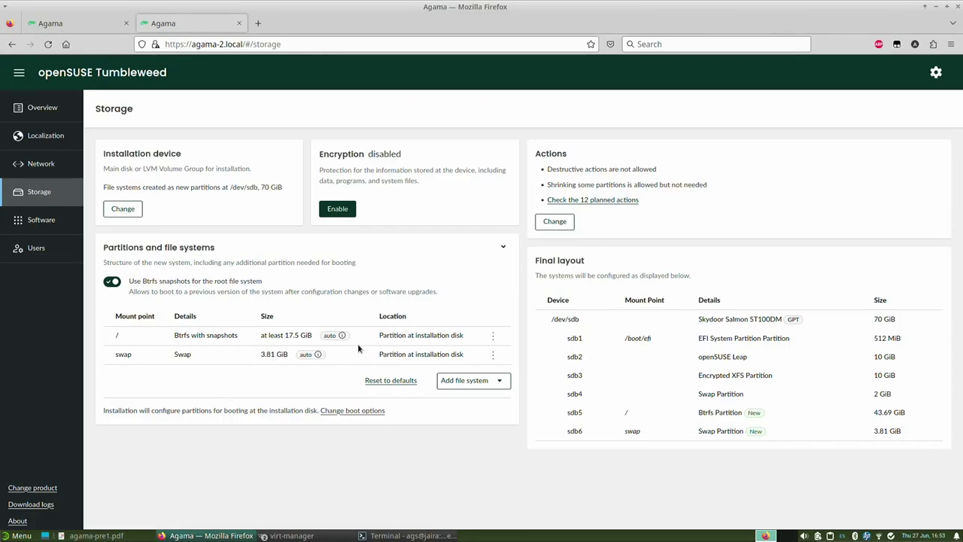
Disable Btrfs snapshots for root, dropping its minimum to 5 GiB, after checking the size info popovers
click(337, 338)
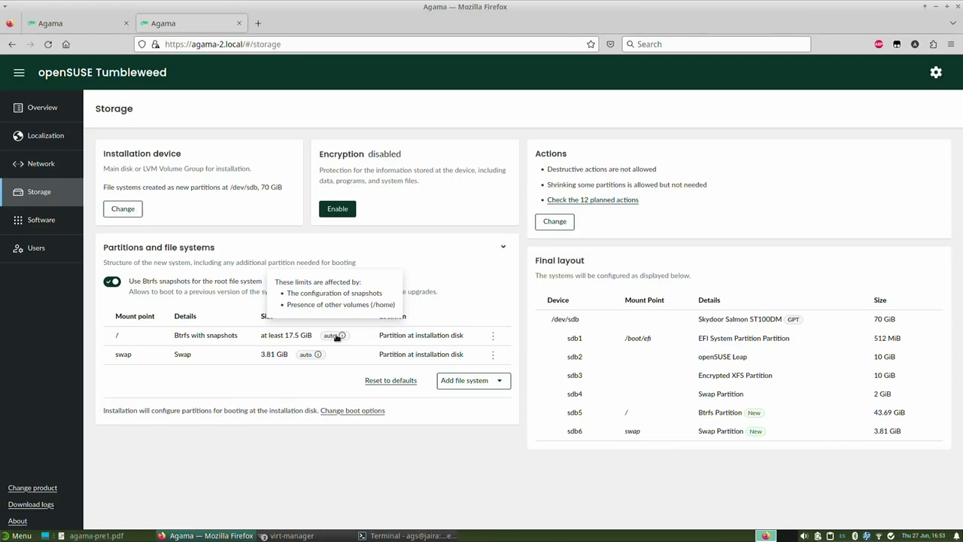
click(308, 358)
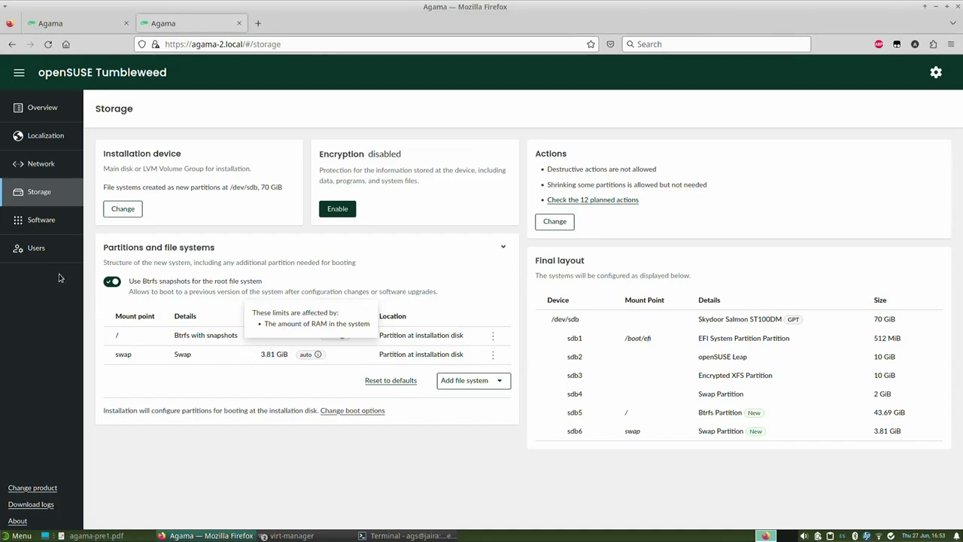
click(111, 280)
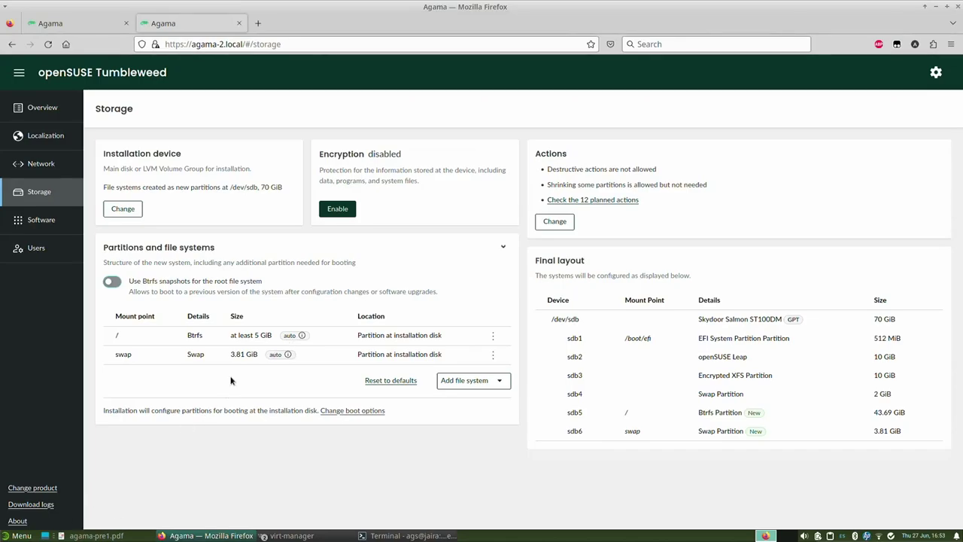
click(494, 355)
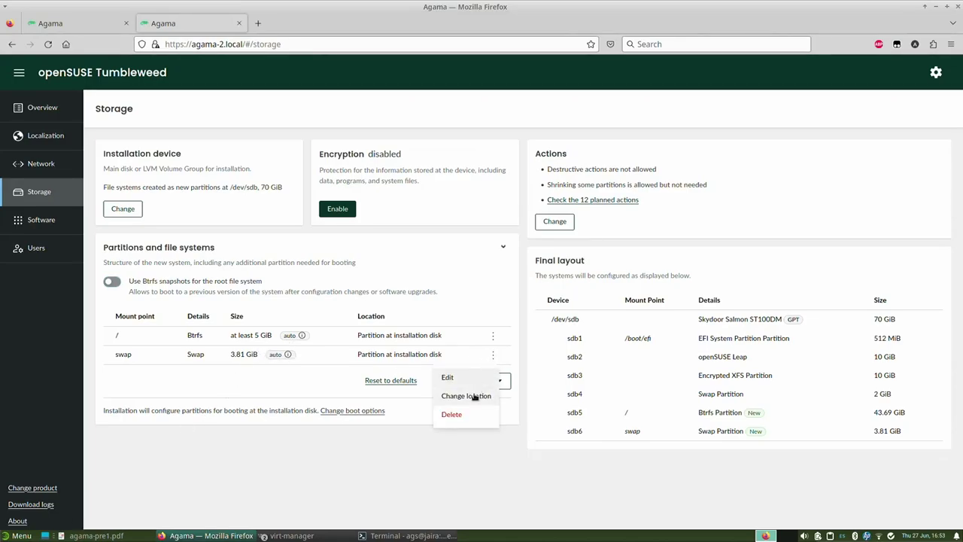
Give the swap file system a fixed size of 2 GiB
click(450, 379)
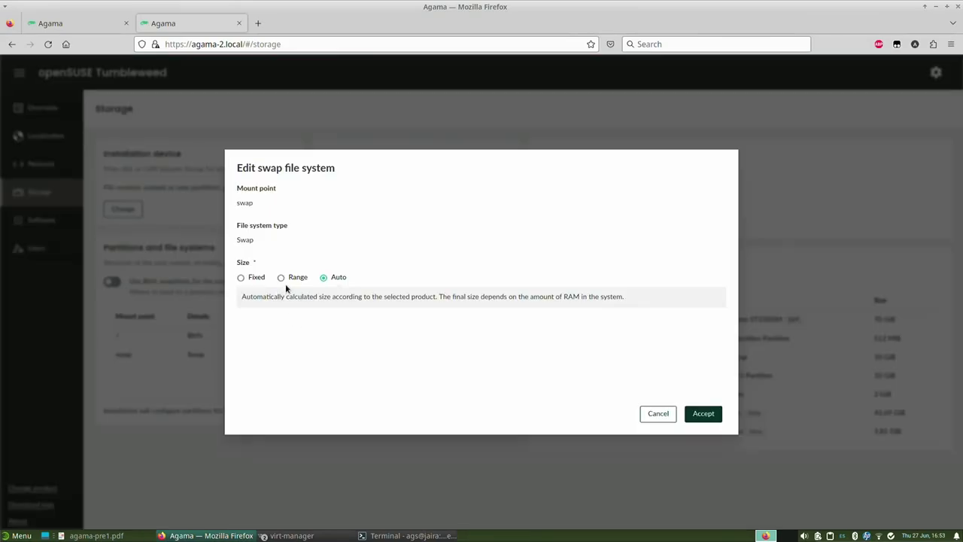
click(258, 278)
double_click(283, 319)
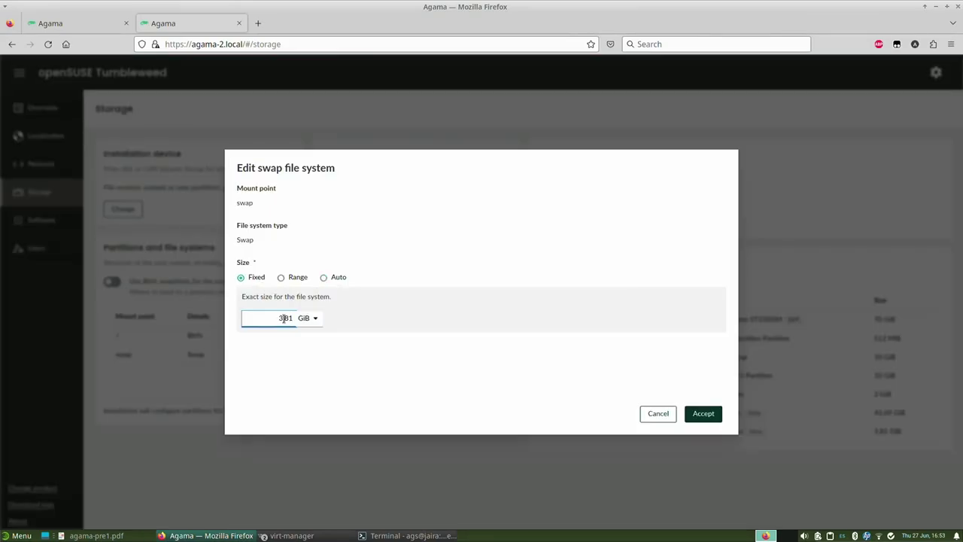
text(2)
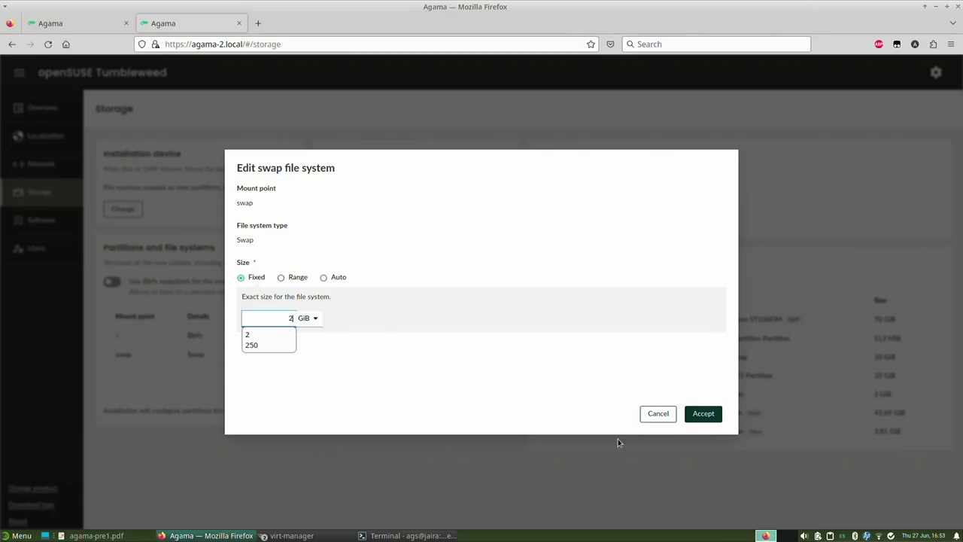
click(688, 418)
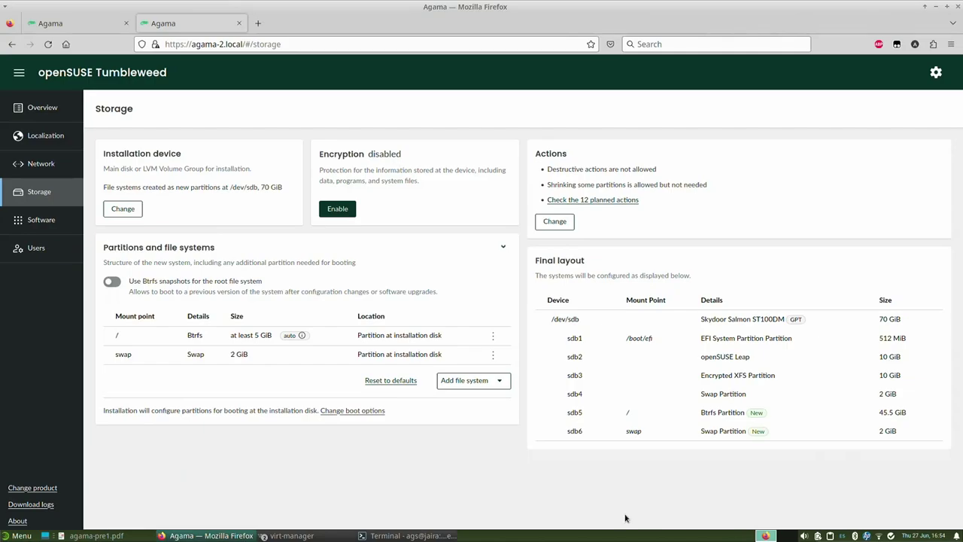
click(493, 358)
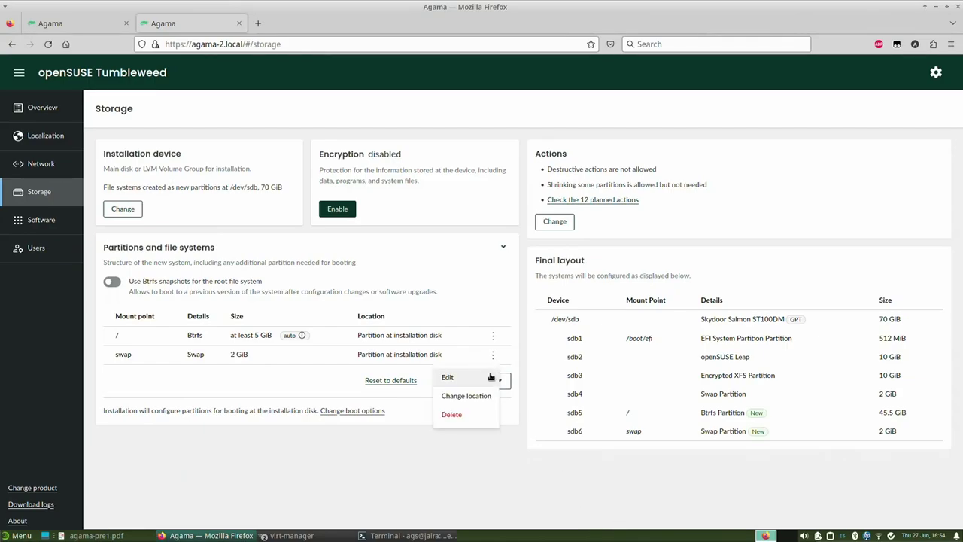
Relocate swap onto the existing sdb4 partition, formatting it rather than creating a new one
click(483, 396)
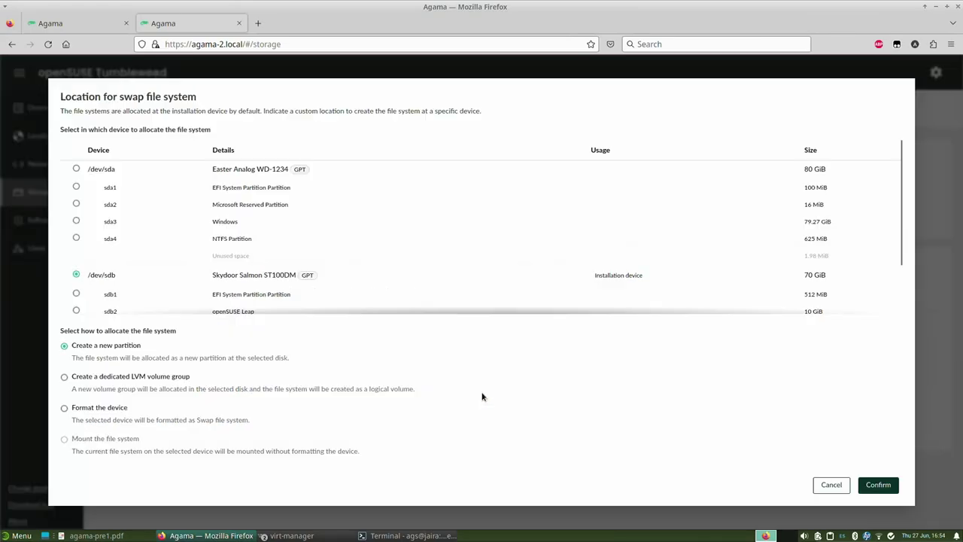
scroll(226, 260, down, 2)
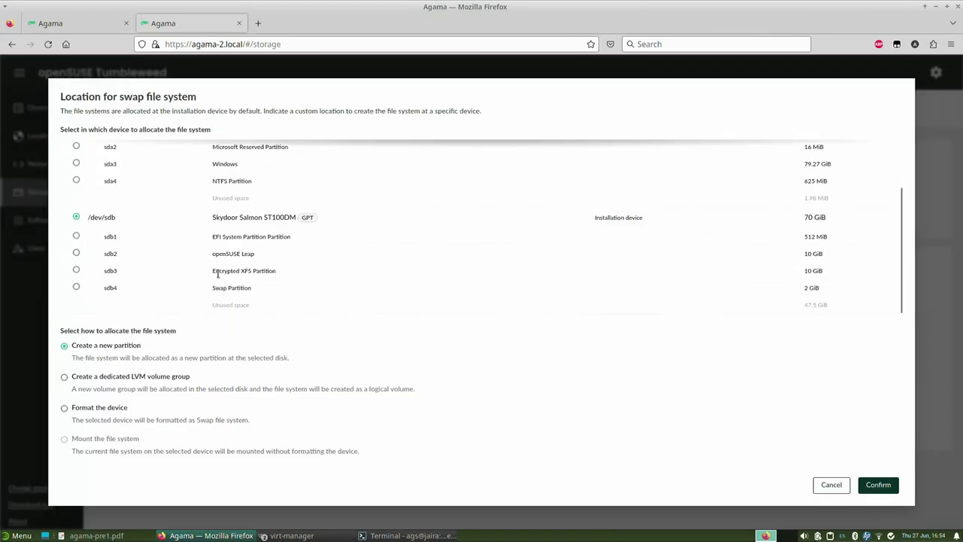
click(77, 286)
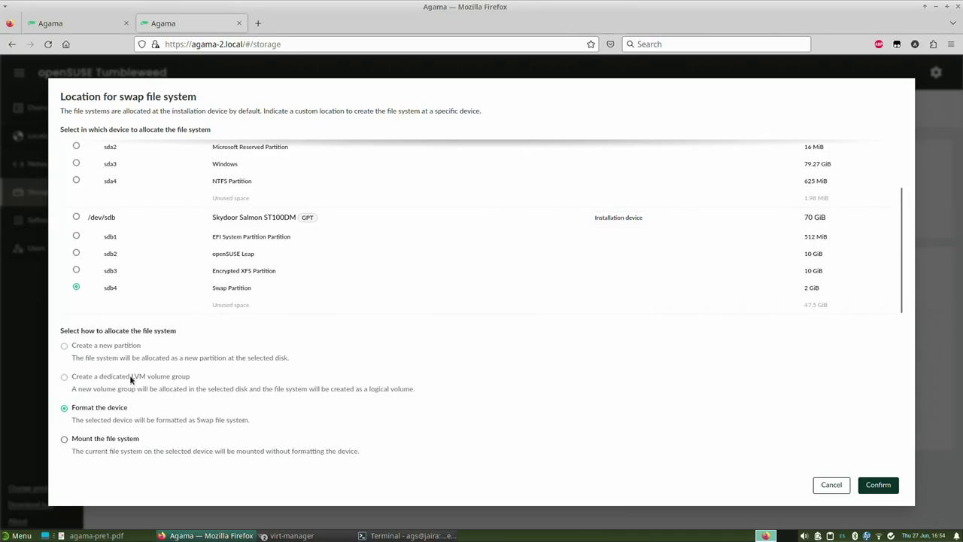
click(861, 484)
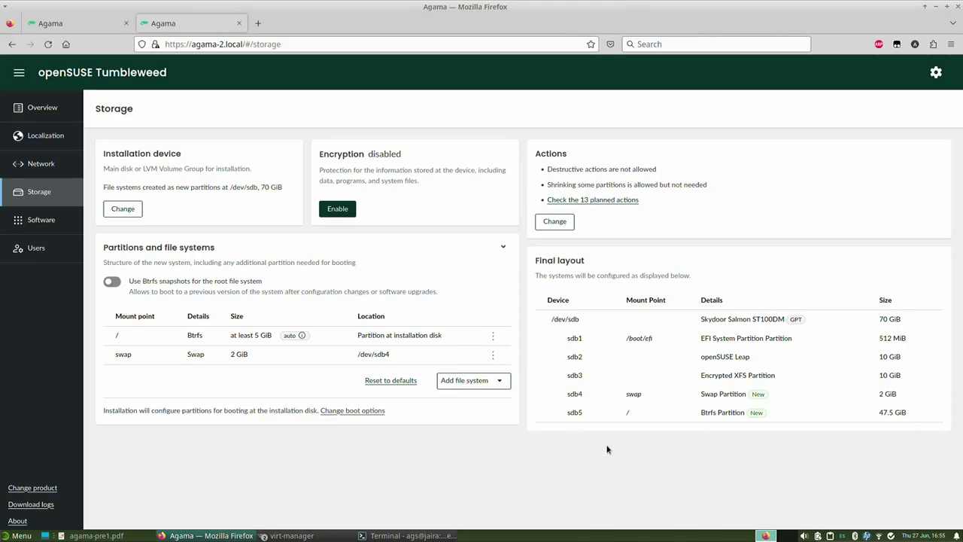
click(301, 336)
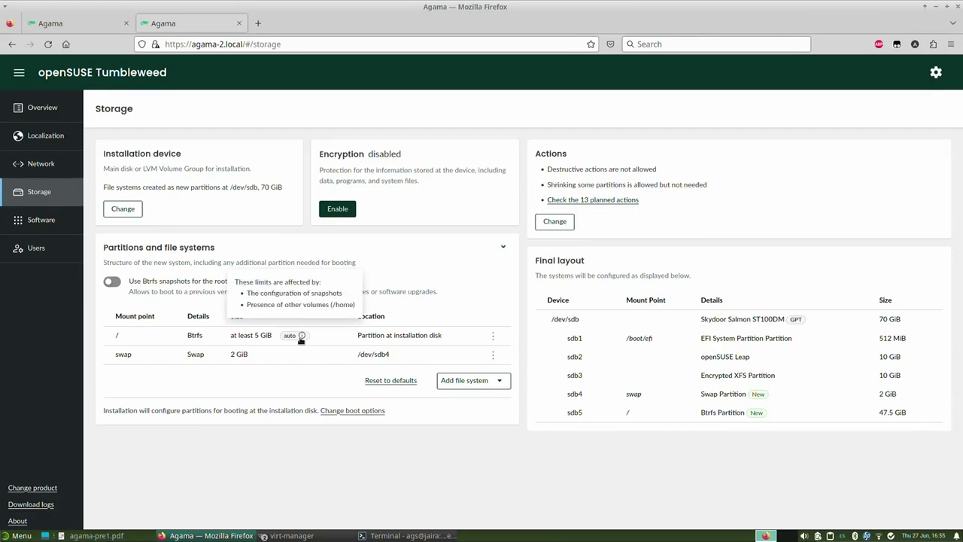
Add a new XFS /home file system on sdb6, entering 20 GiB as its minimum size
click(488, 381)
click(469, 400)
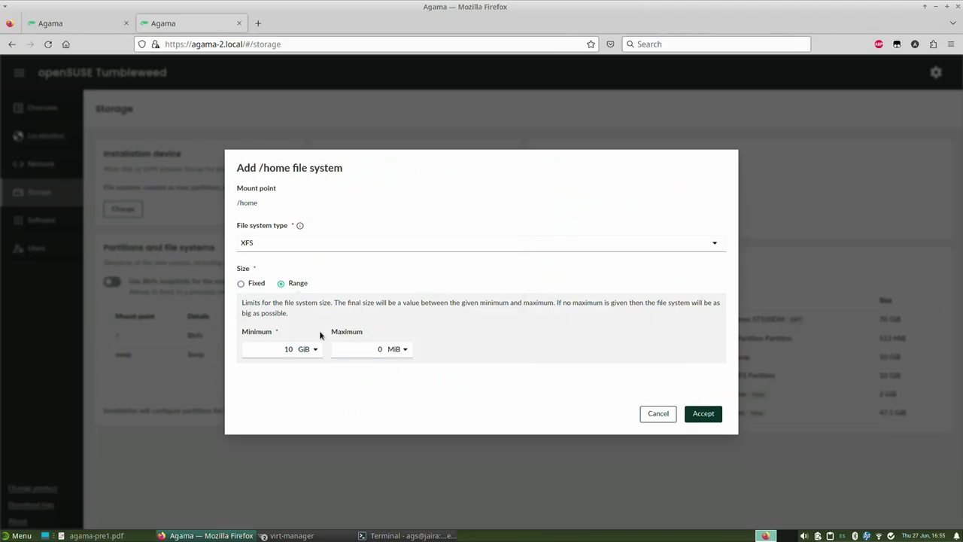
double_click(276, 352)
text(20)
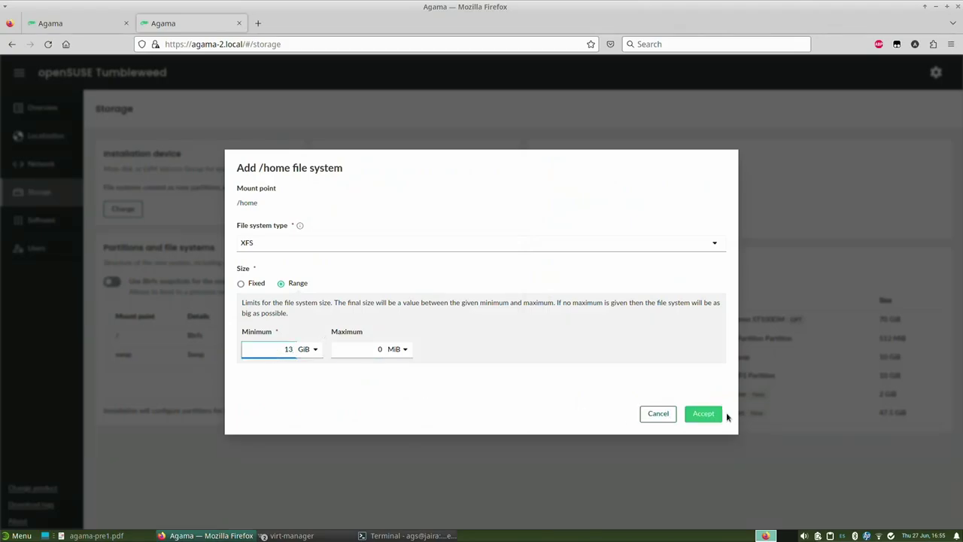
click(714, 413)
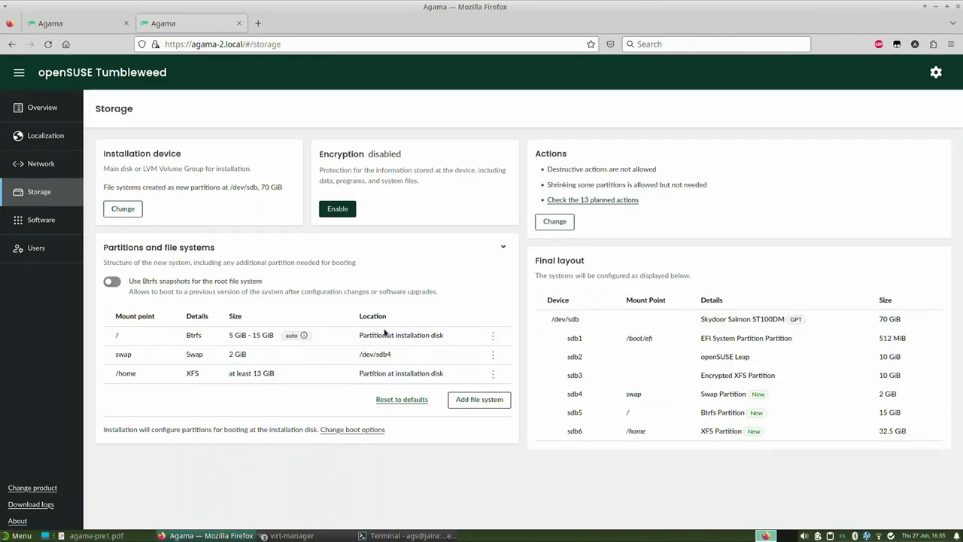
drag(230, 335, 270, 338)
click(271, 341)
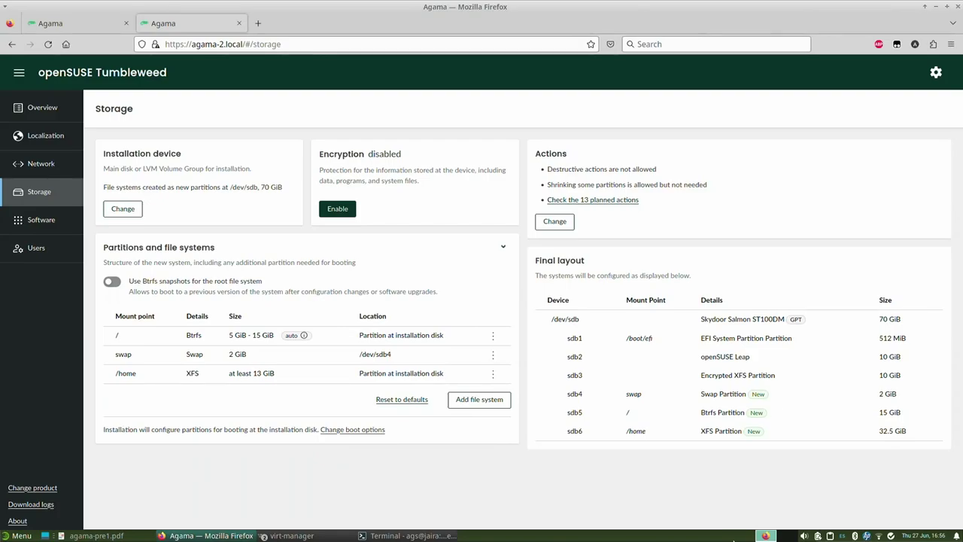
click(118, 207)
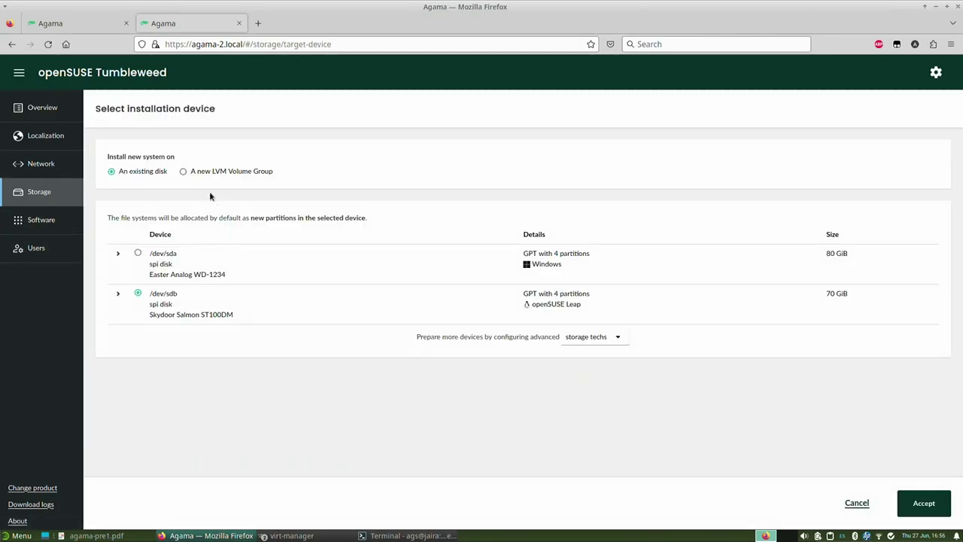
Install into a new LVM volume group built on /dev/sdb
click(183, 173)
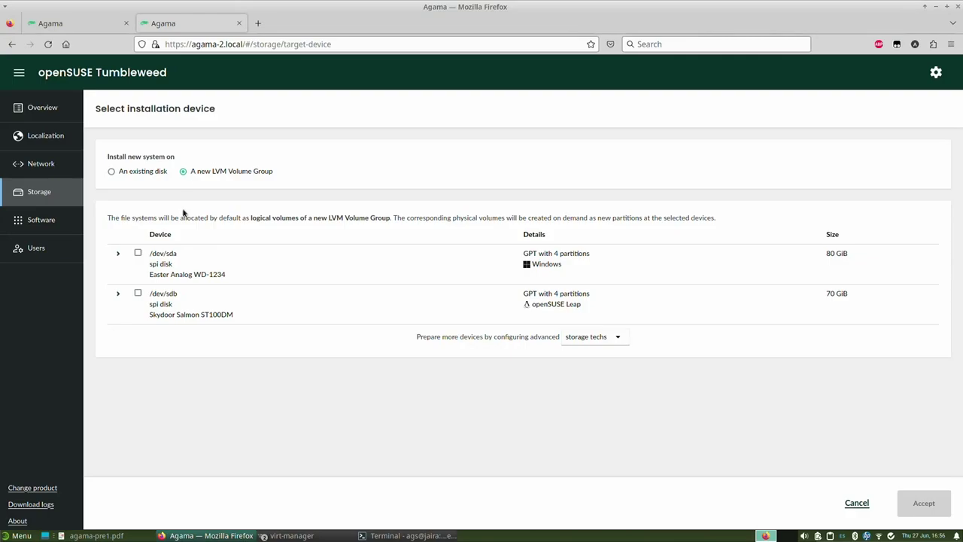
click(138, 293)
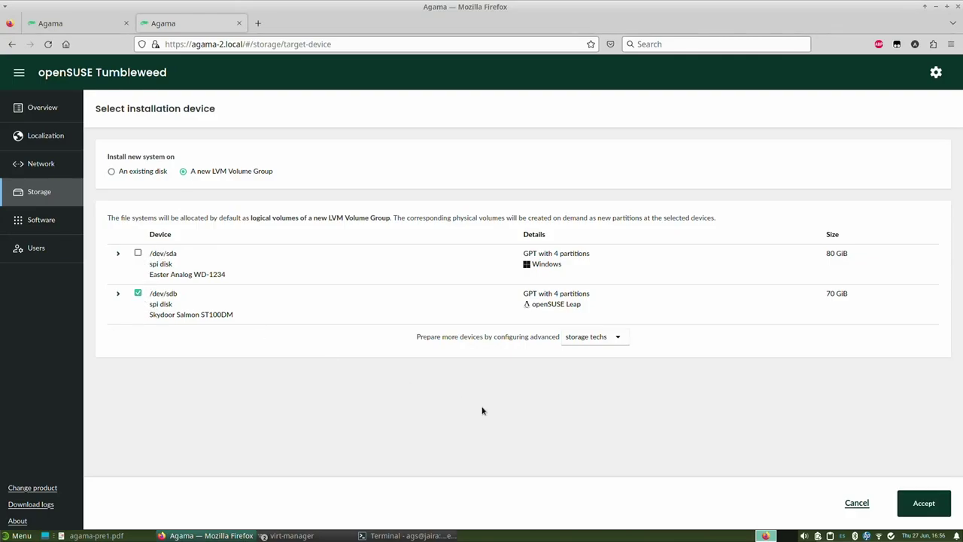
click(943, 506)
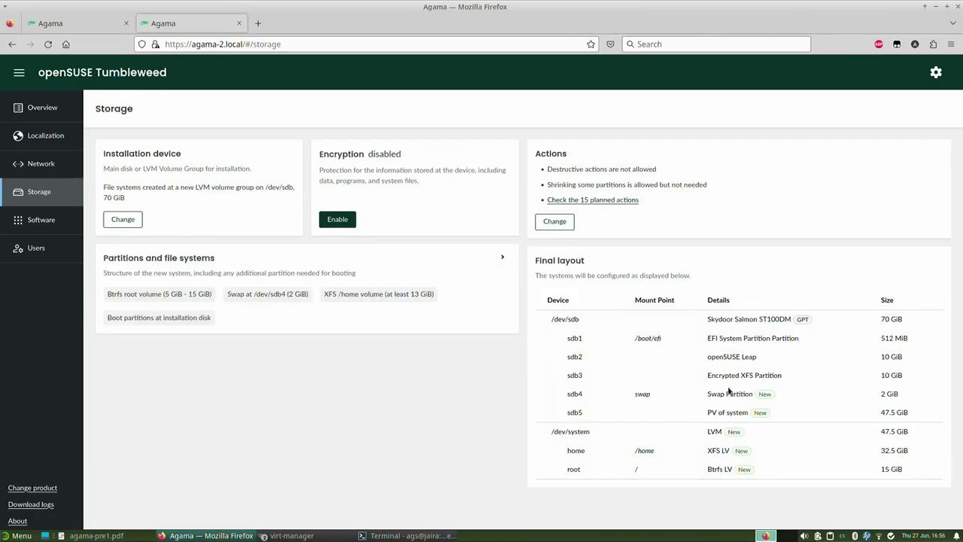
Highlight the 47.5 GiB sdb5 physical volume entry, then open the encryption settings
drag(707, 412, 772, 413)
click(773, 413)
click(346, 224)
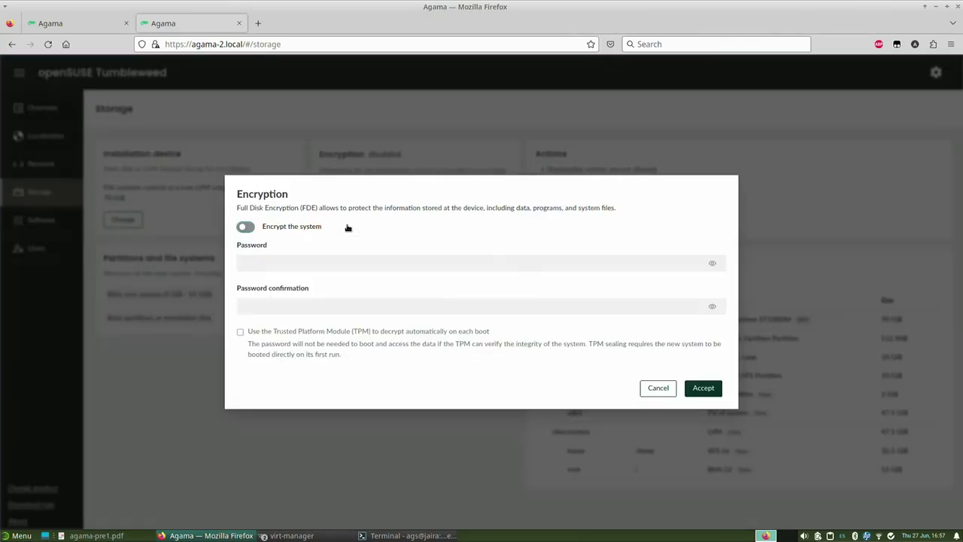
Encrypt the system with a password, entered twice, plus automatic TPM unlocking
click(245, 226)
click(300, 264)
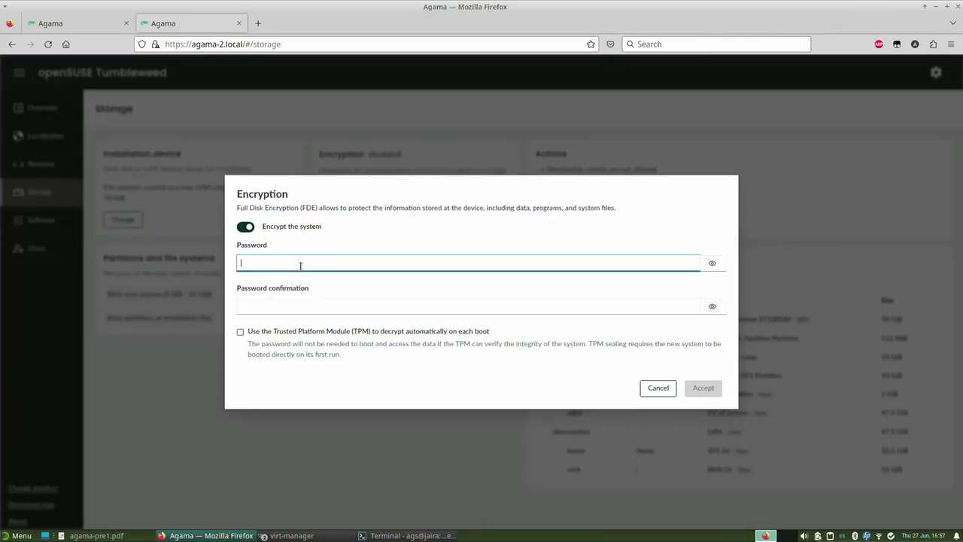
key(Tab)
key(Tab)
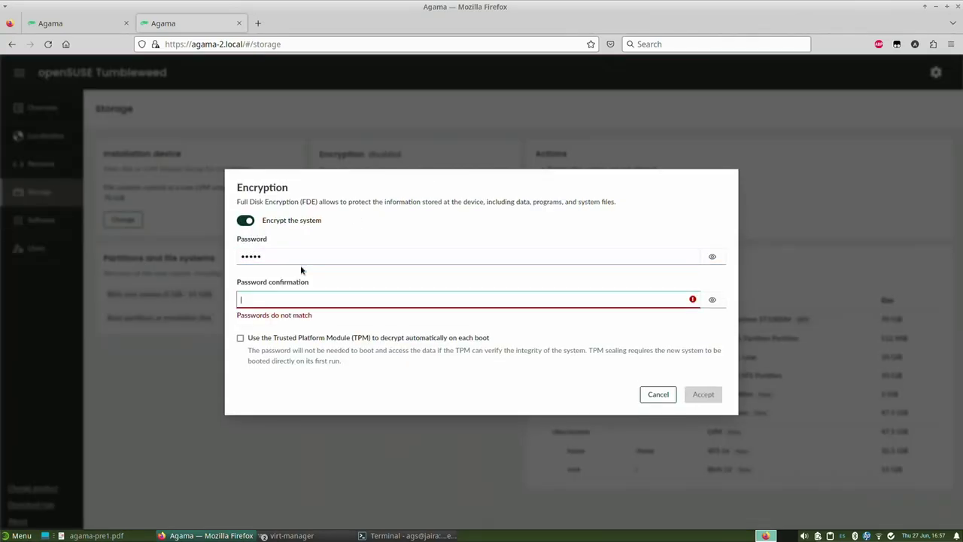
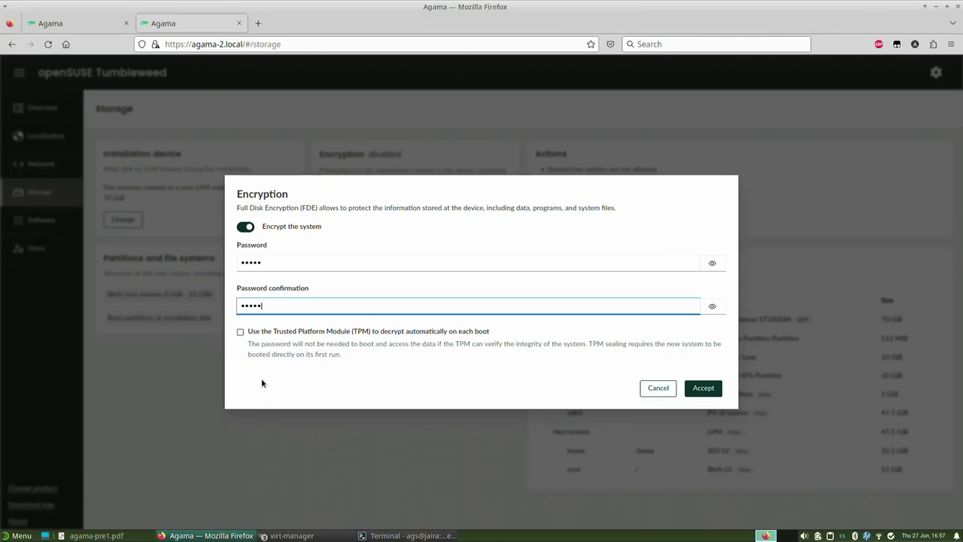
click(240, 332)
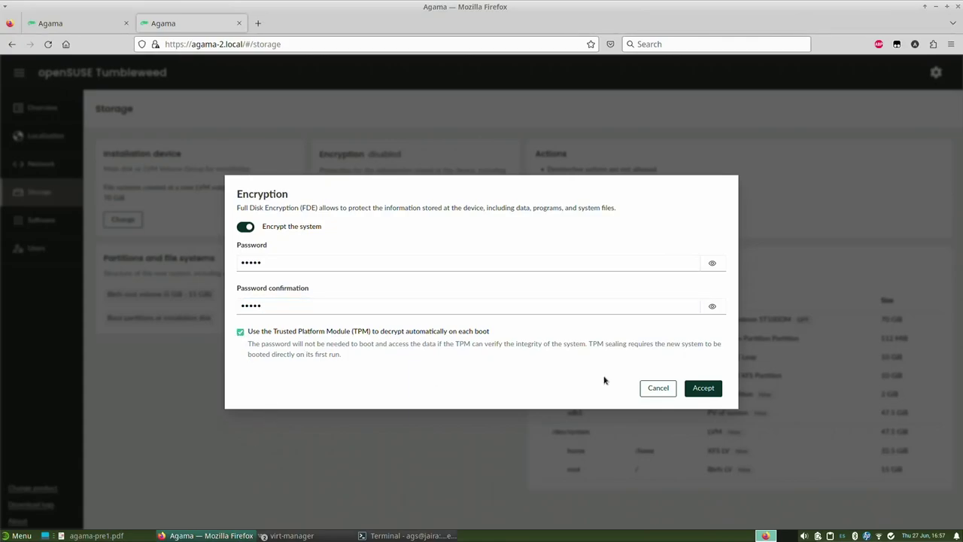
click(703, 389)
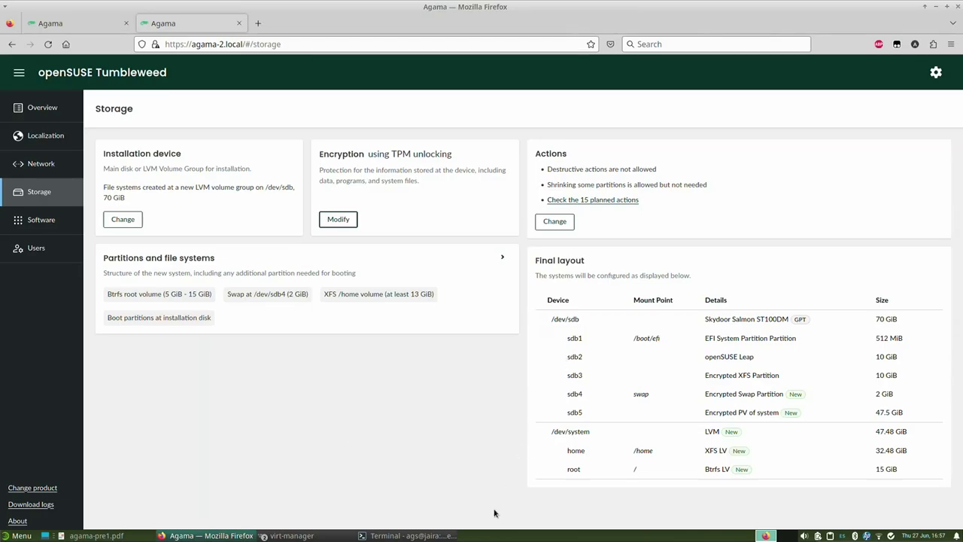
Point out the now-encrypted sdb4 swap partition in the storage overview
click(722, 396)
double_click(722, 396)
click(723, 424)
Return to the presentation and advance to the 'Future: What's next?' slide
key(alt+Tab)
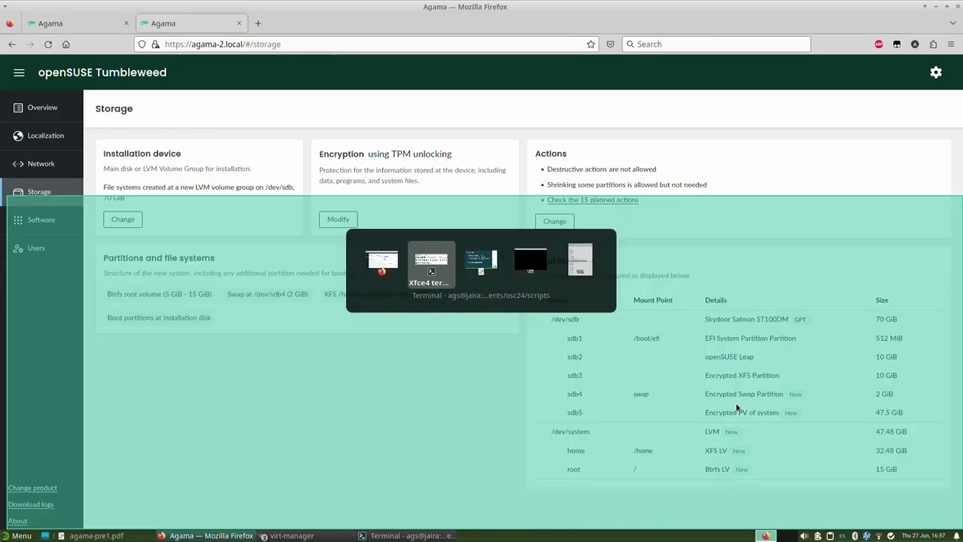
key(alt+Tab)
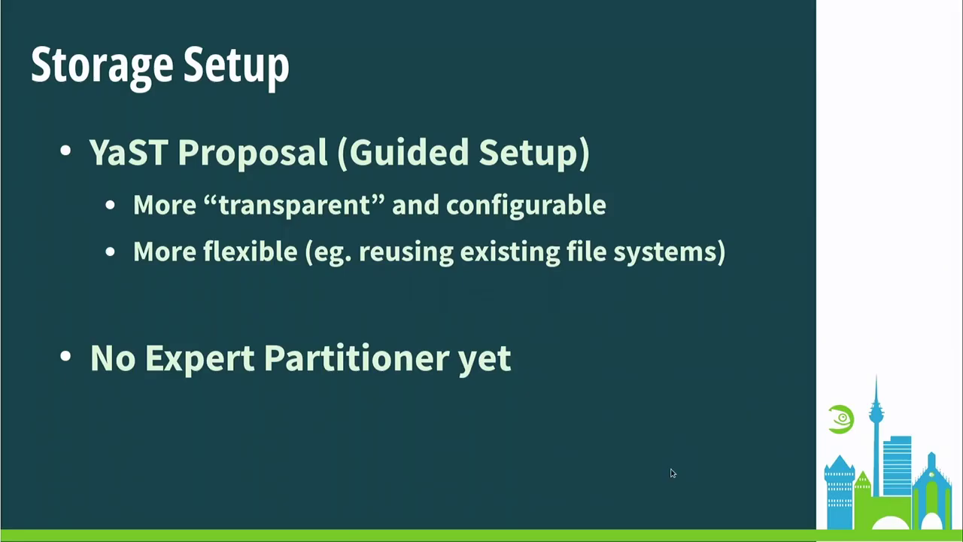
key(Right)
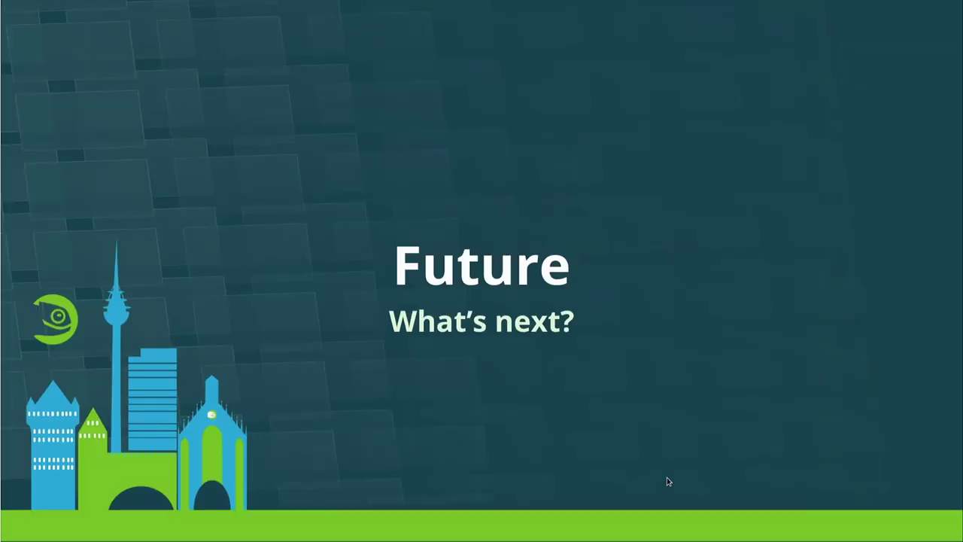